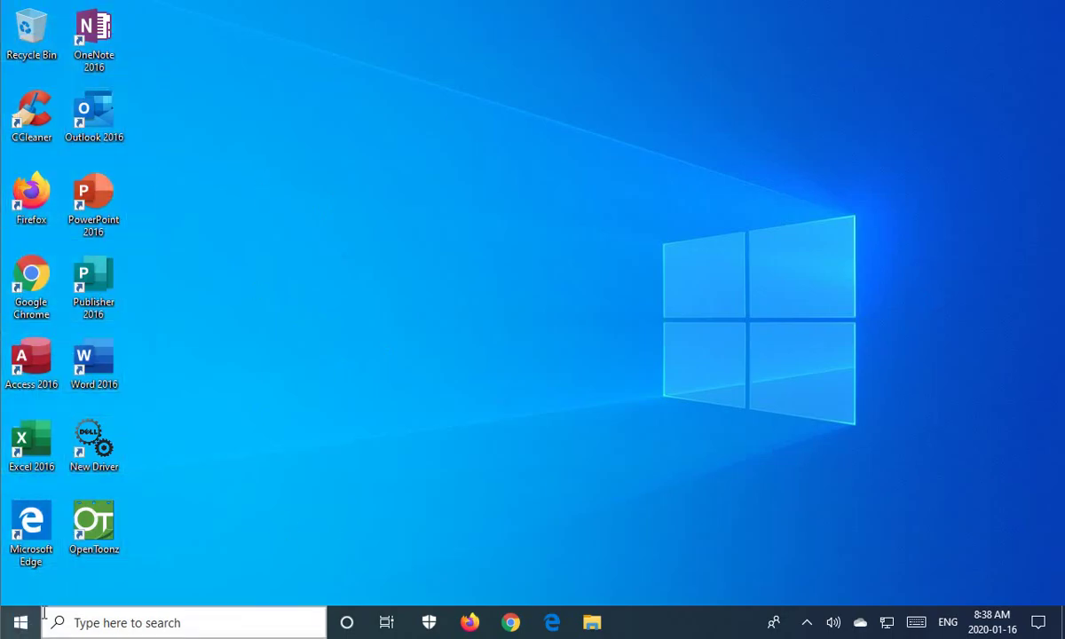
Open the Start menu and look through the power options and the account options without choosing any
left_click(20, 624)
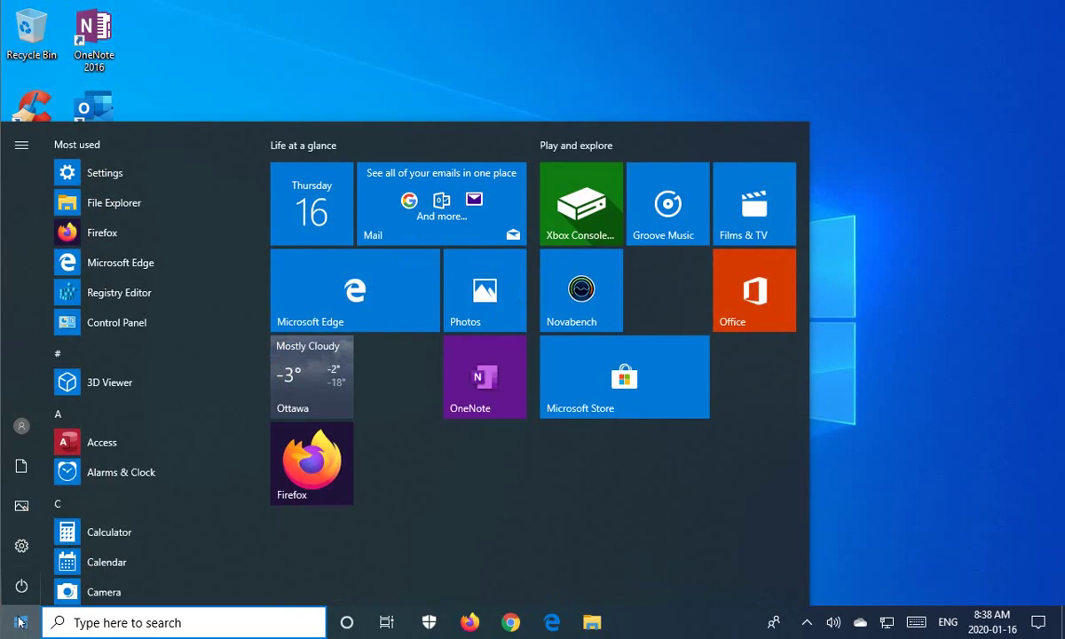
mouse_move(22, 496)
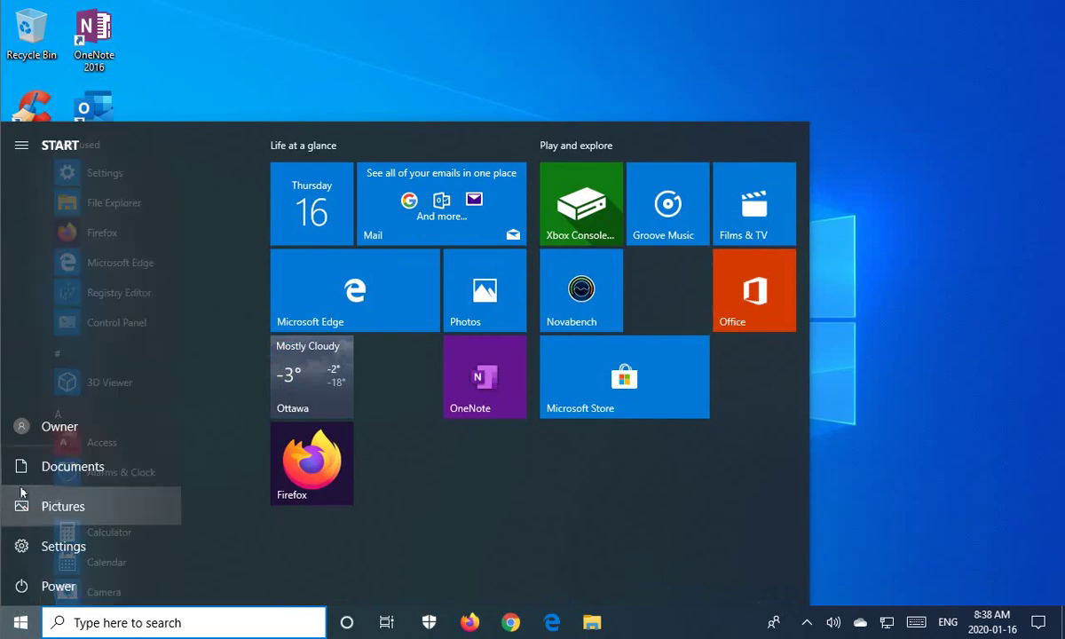
left_click(24, 588)
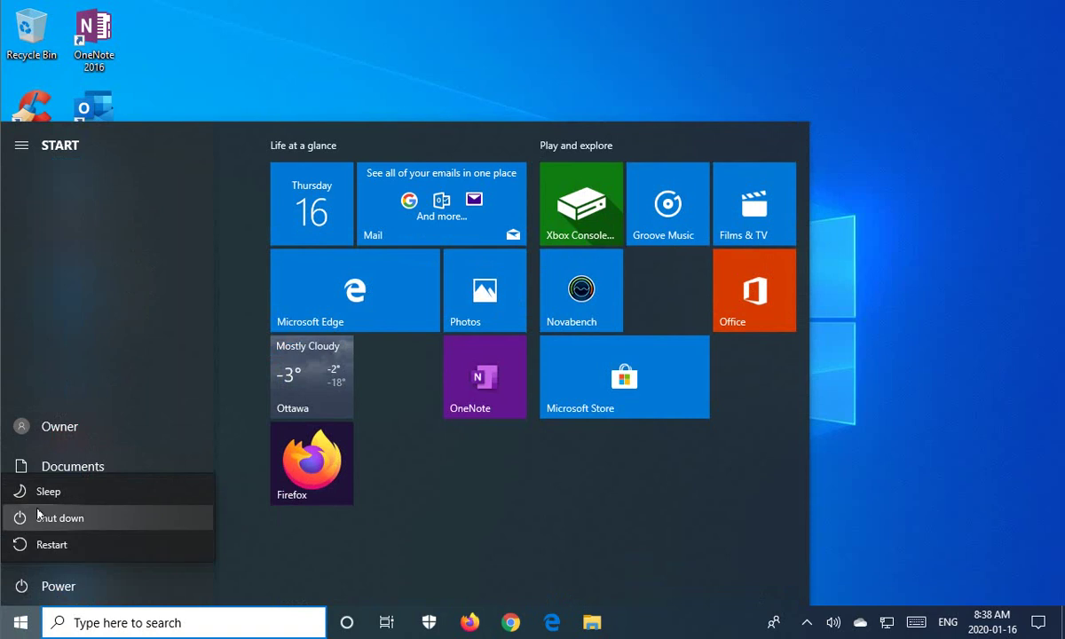
left_click(20, 585)
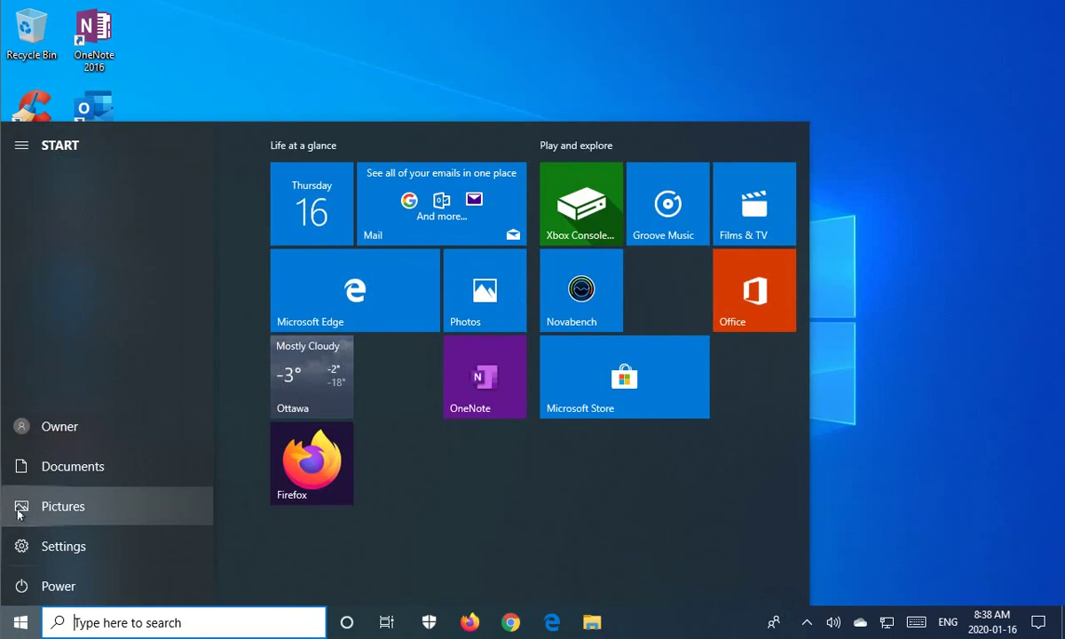
left_click(24, 431)
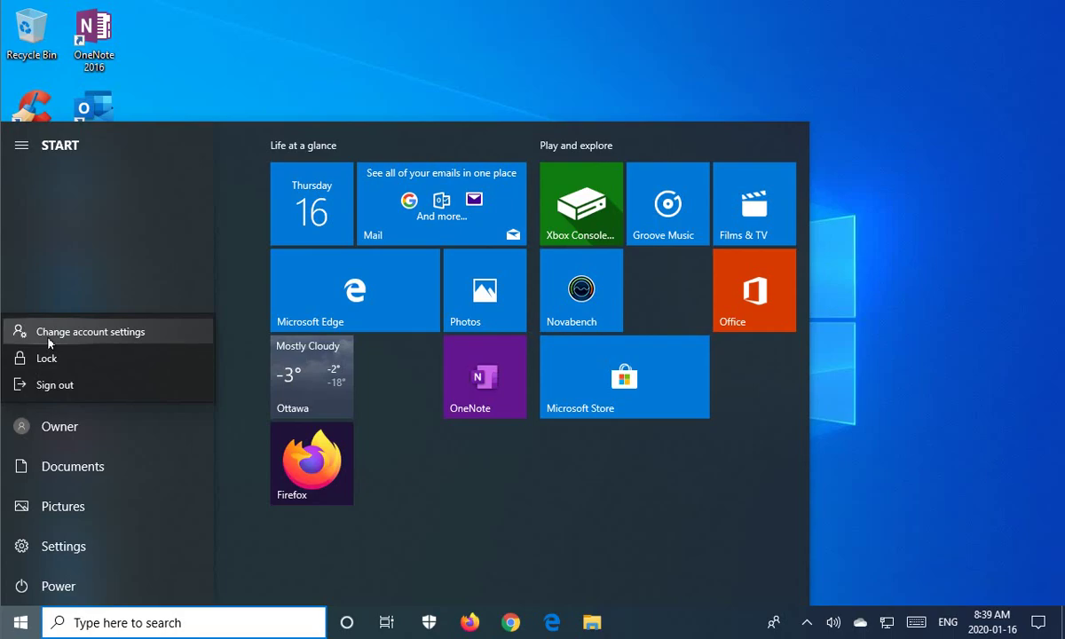
key("Escape")
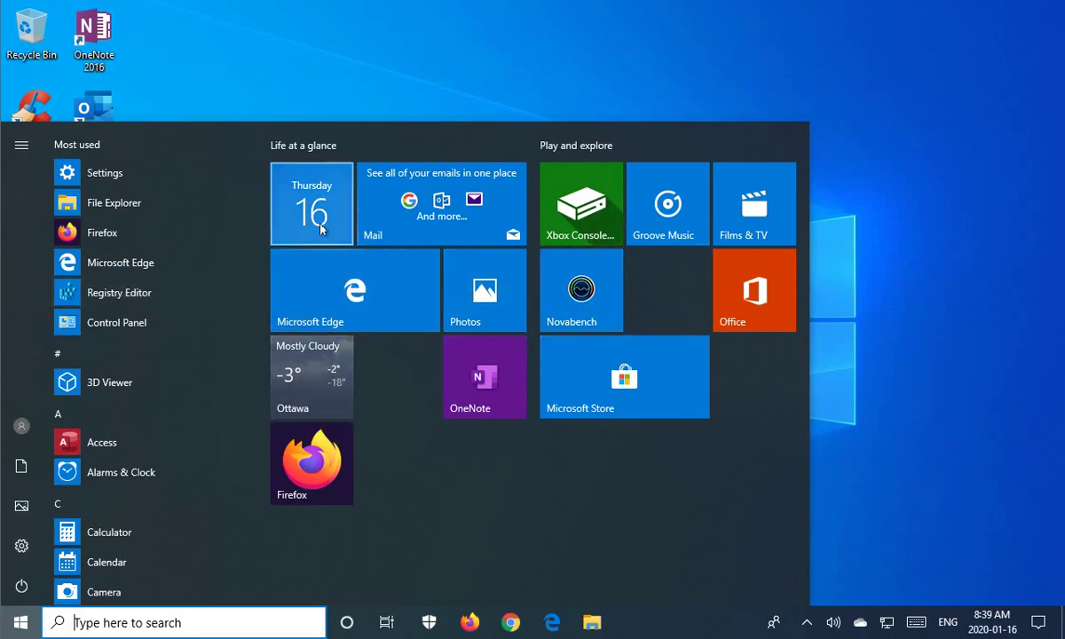
Rearrange the Start tiles by placing OneNote directly beside the weather tile and Photos in the same row after it
left_click_drag(489, 404, 394, 403)
left_click_drag(490, 325, 490, 415)
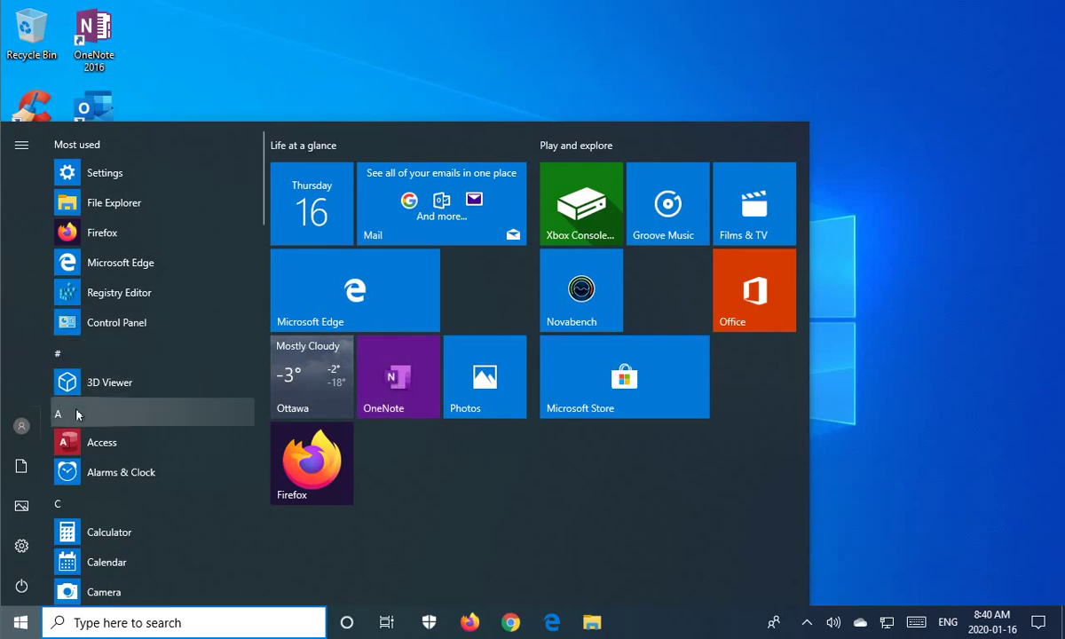
Browse the alphabetical list of installed apps and use the letter index to jump to the apps under M
scroll(76, 395, "down", 3)
scroll(78, 393, "down", 16)
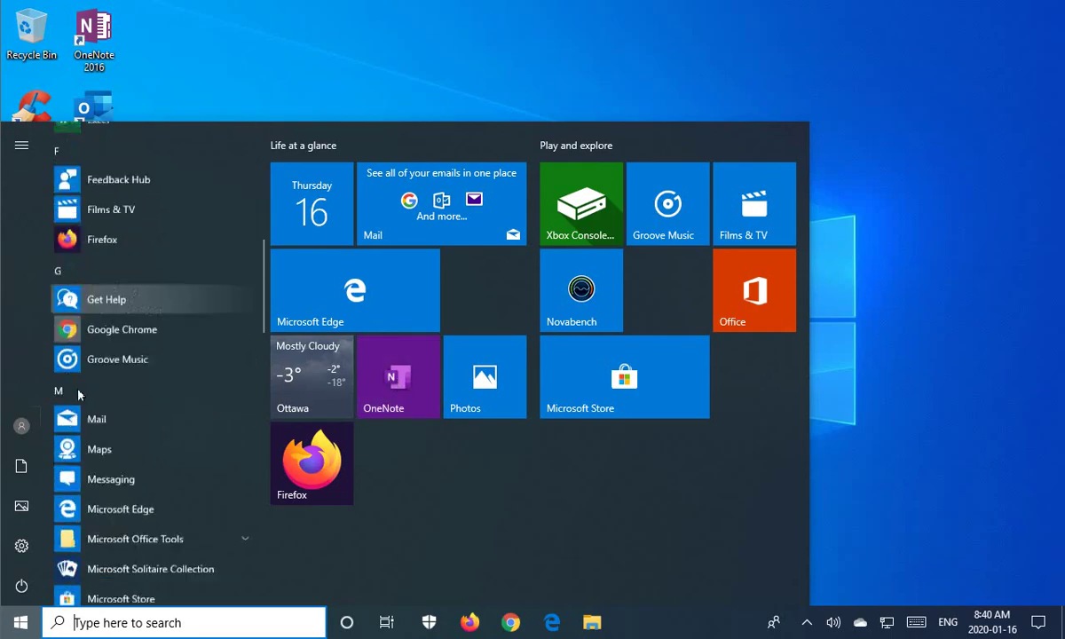
scroll(78, 395, "down", 15)
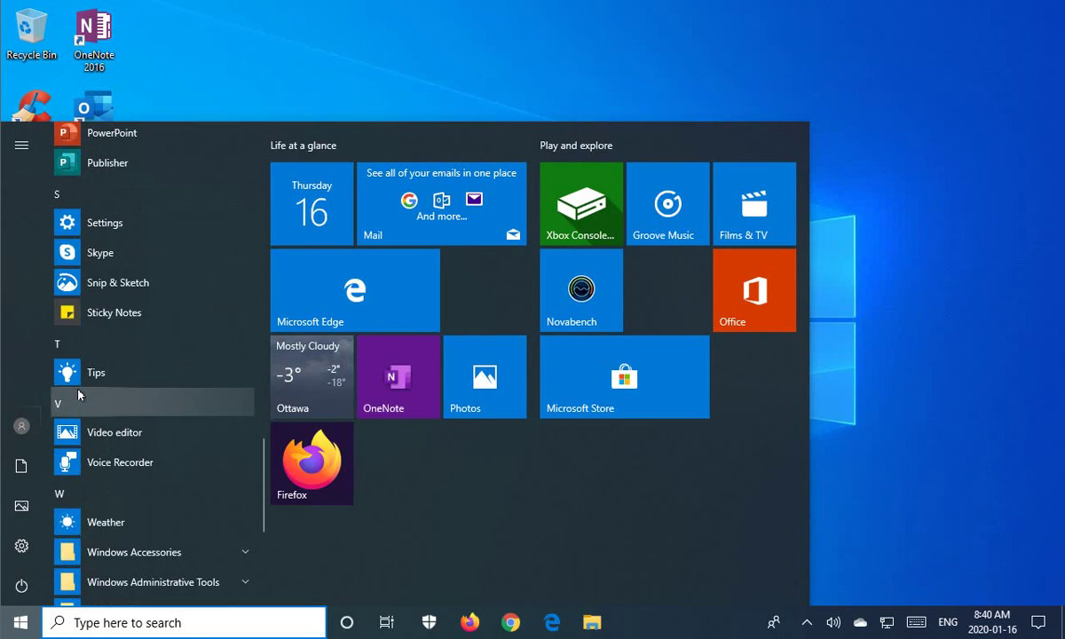
scroll(78, 395, "up", 15)
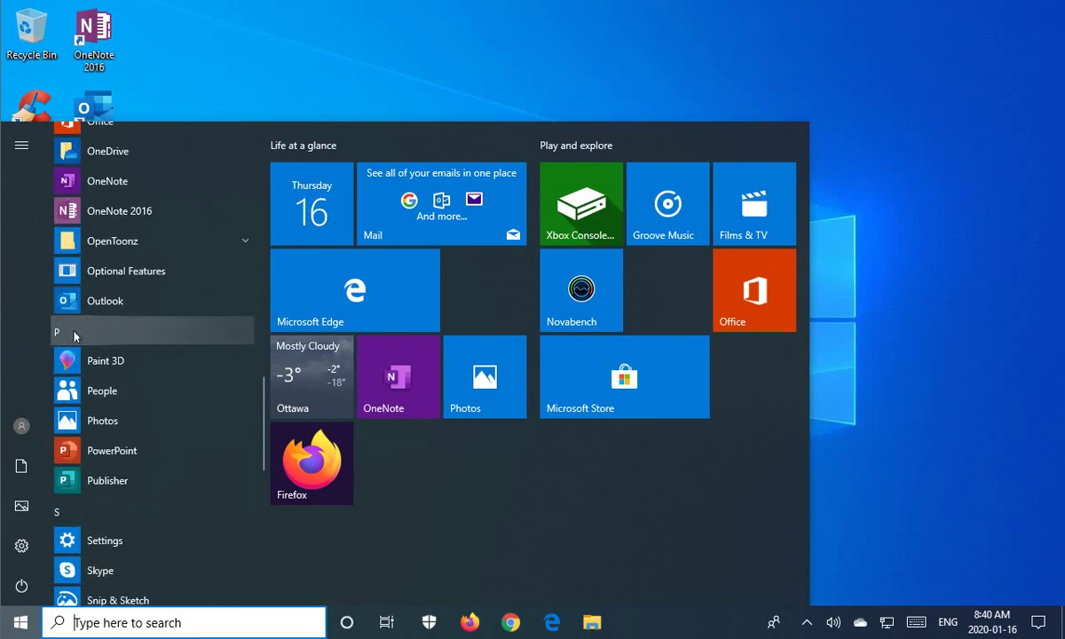
left_click(74, 334)
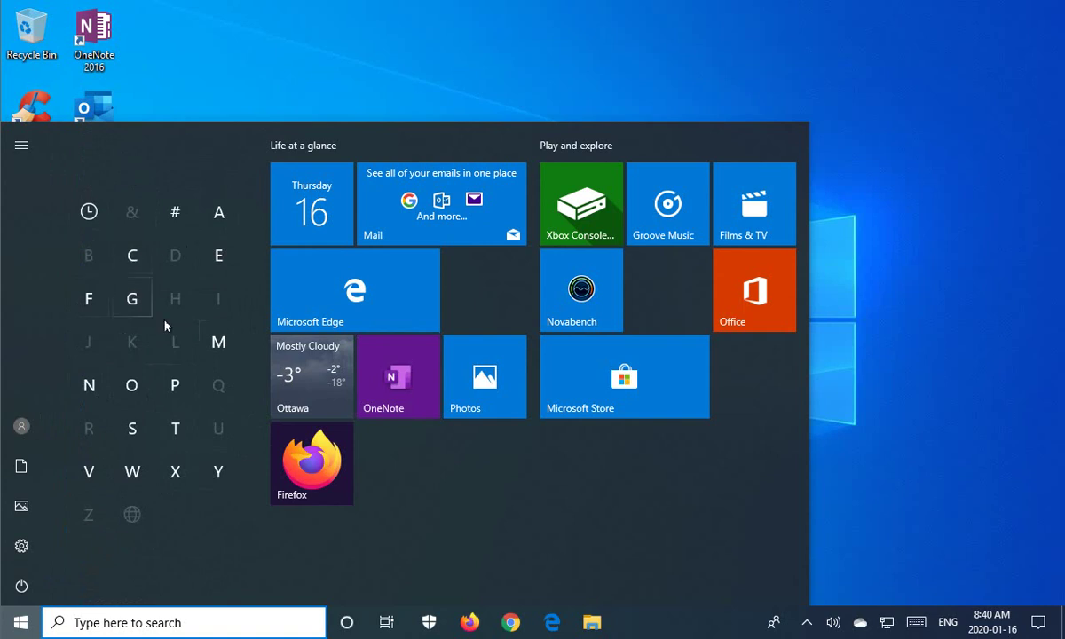
left_click(219, 344)
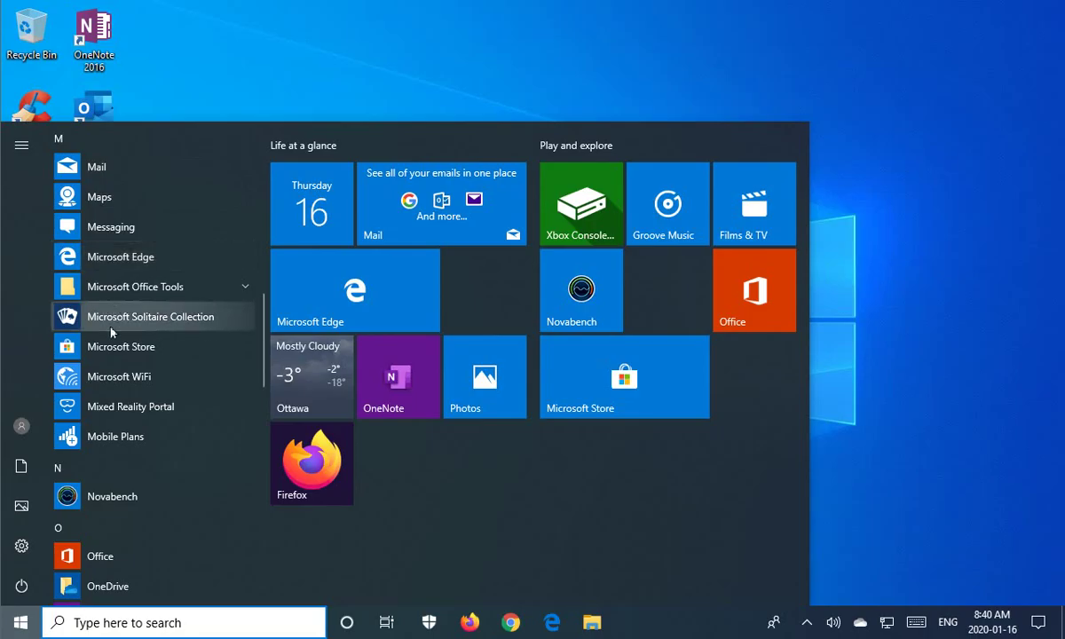
Unpin Microsoft Edge from Start after viewing its additional options
right_click(107, 259)
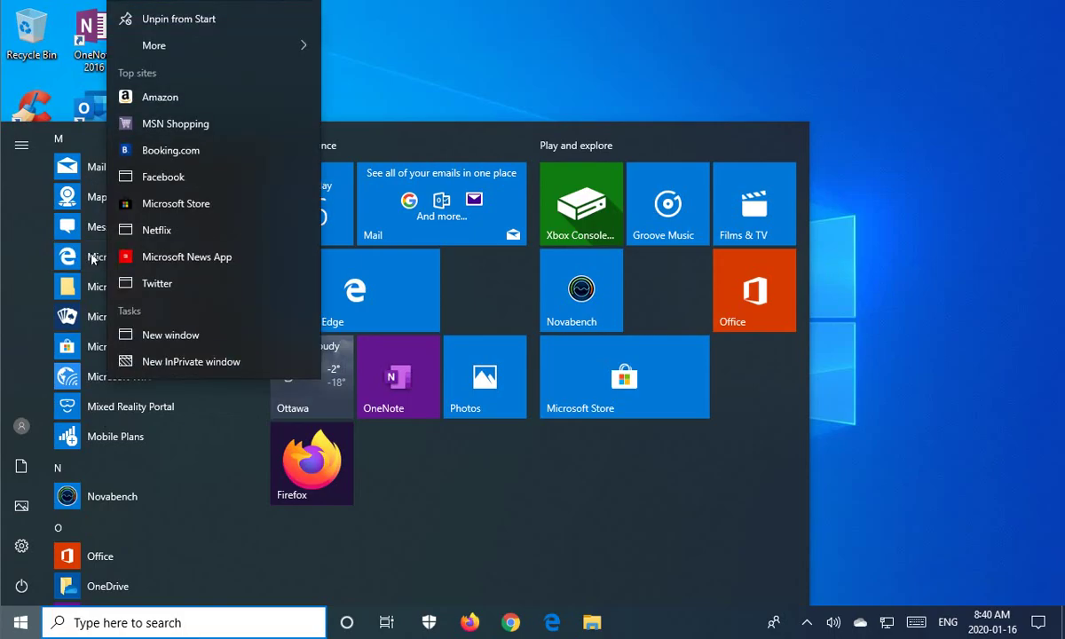
mouse_move(175, 52)
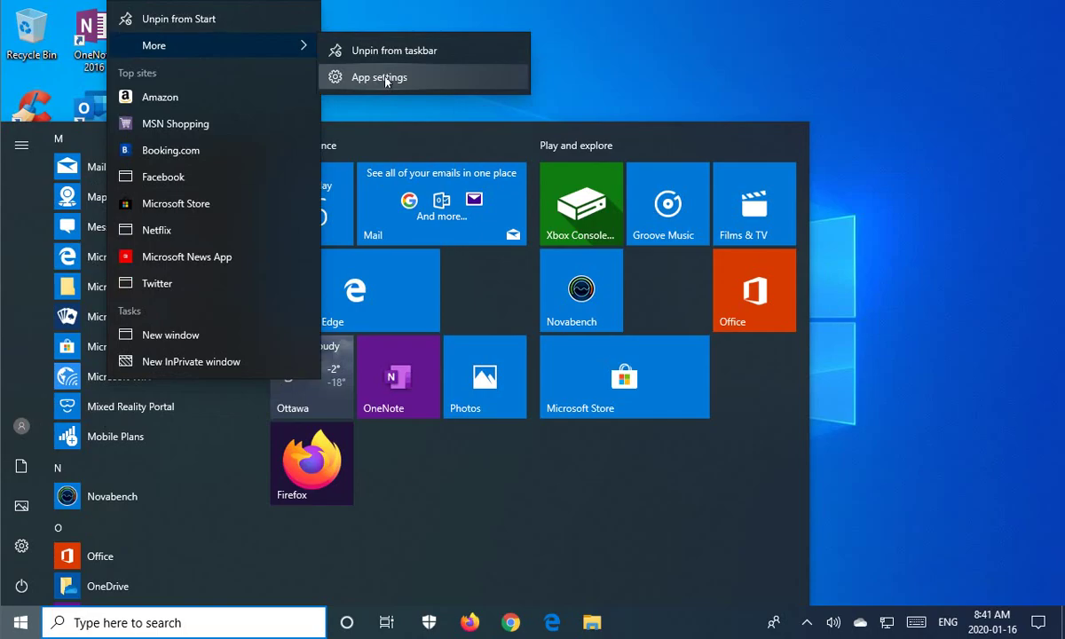
left_click(202, 19)
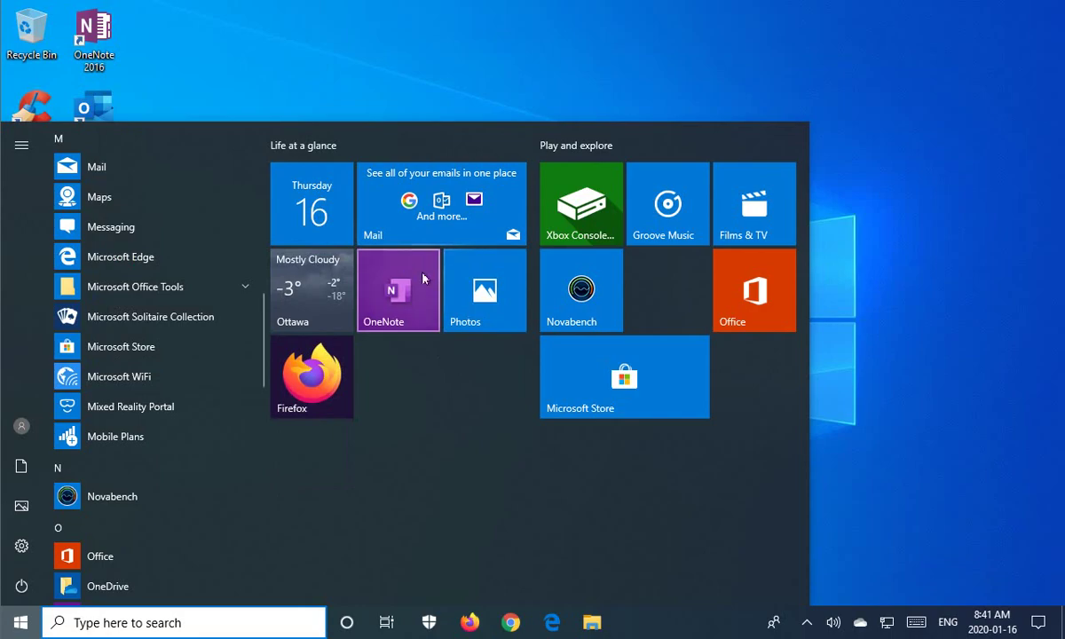
Pin Microsoft Edge back to Start and close the Start menu
right_click(130, 268)
left_click(203, 29)
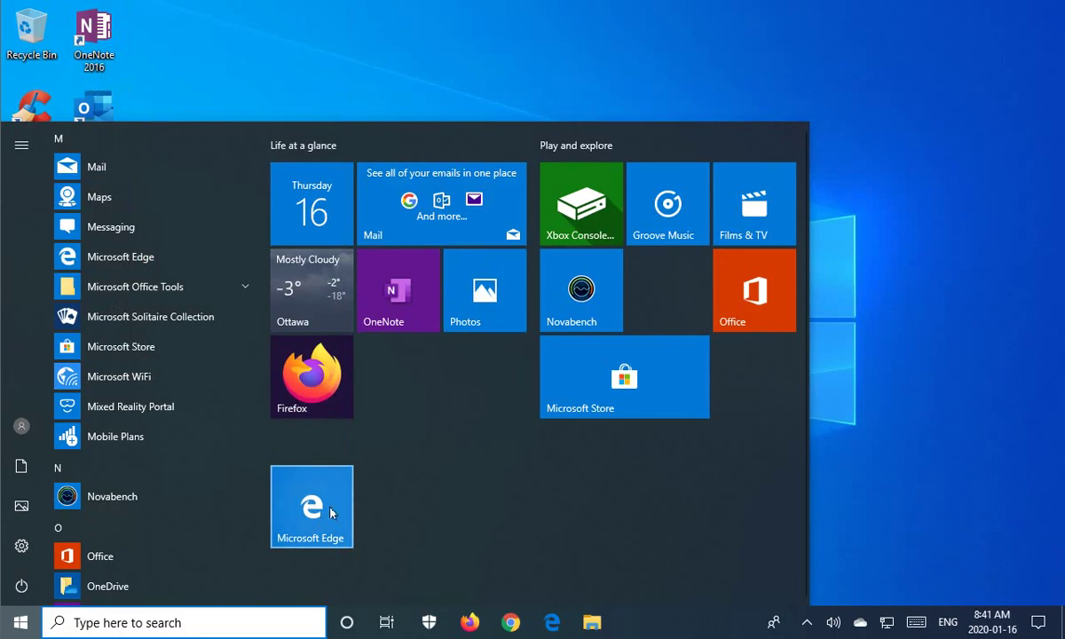
left_click(853, 257)
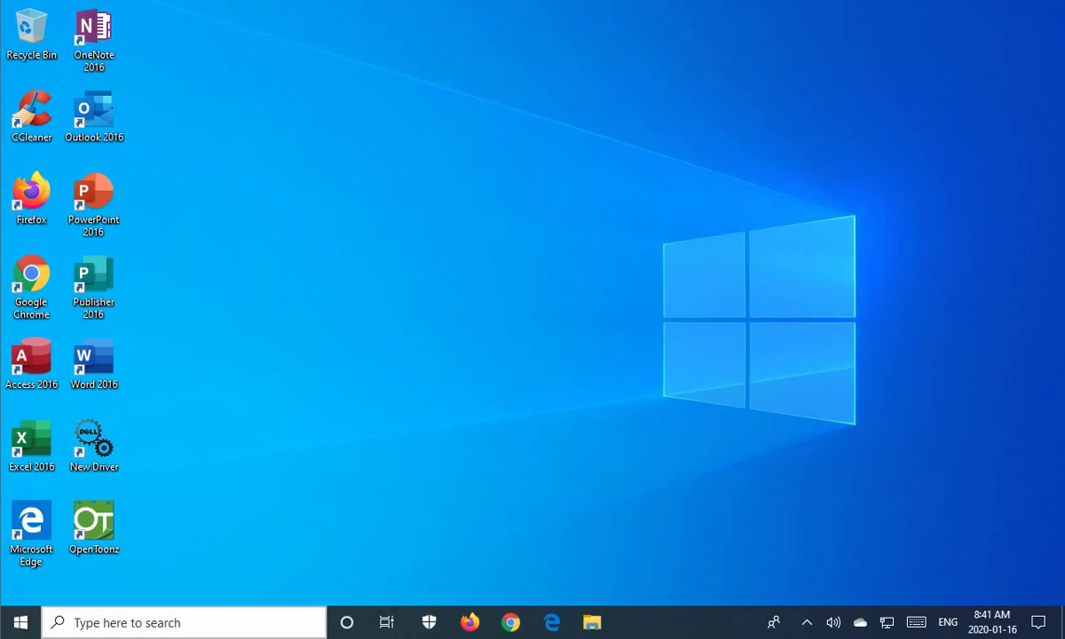
Search the web for "horses" from the Windows search, view the results in the browser and close it
left_click(151, 623)
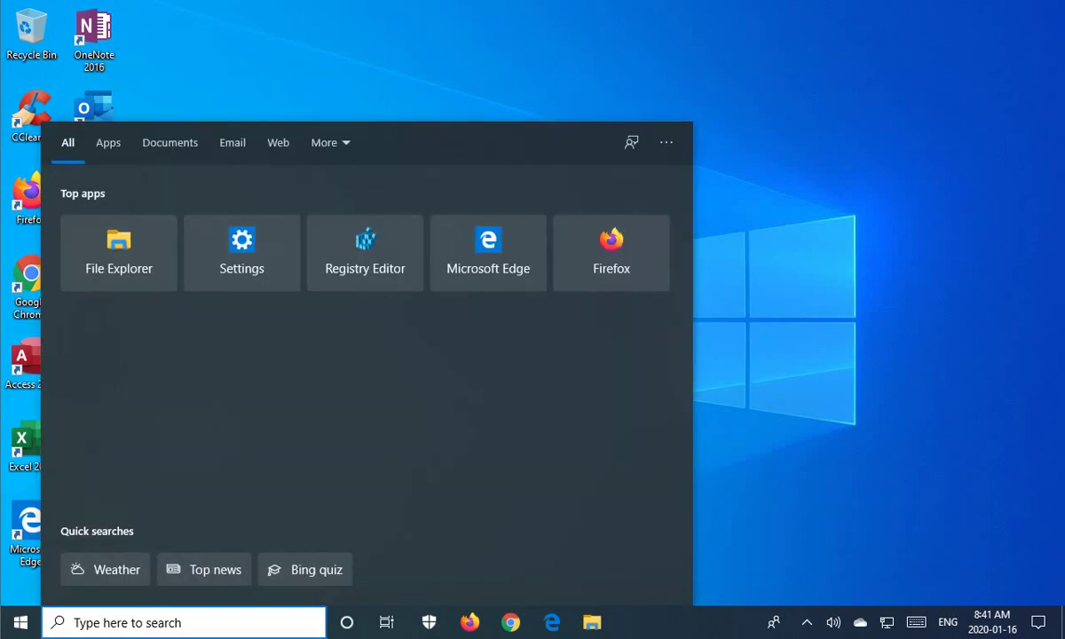
type("horses")
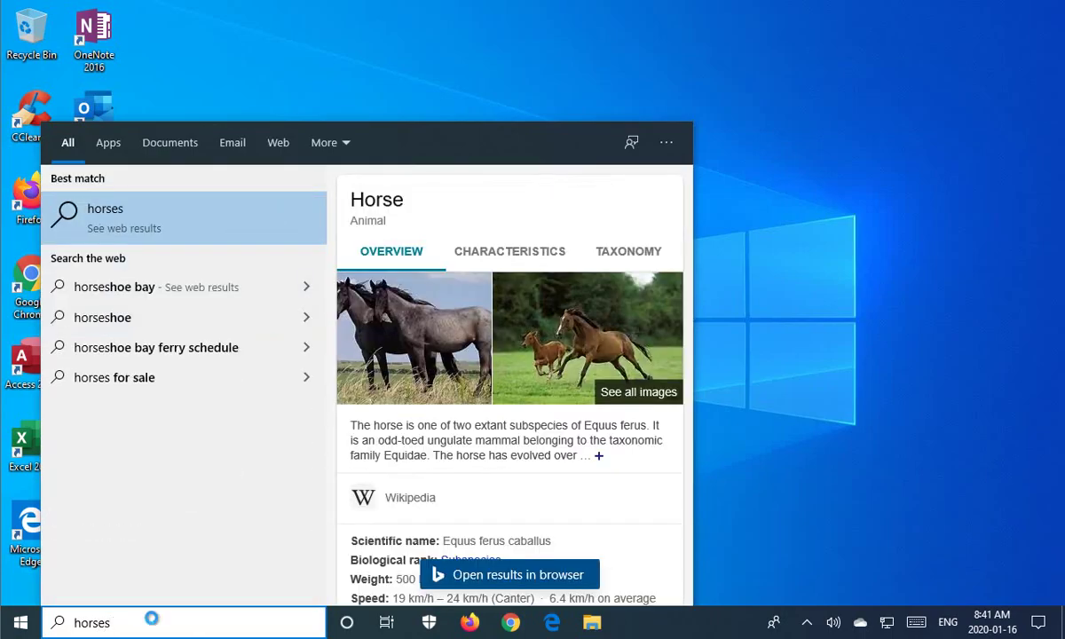
key("Return")
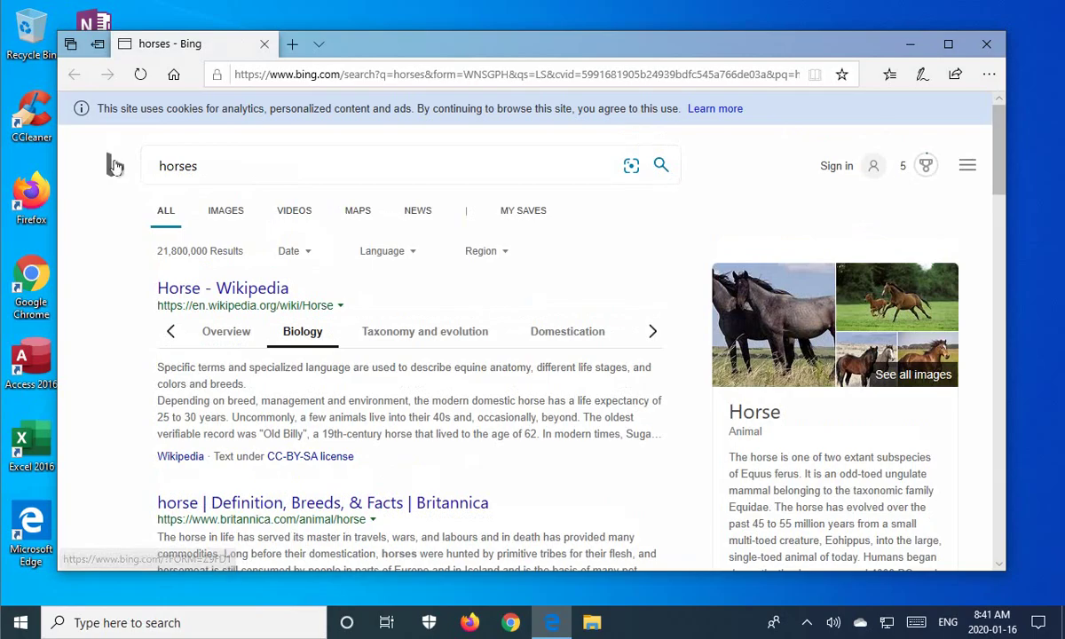
left_click(987, 48)
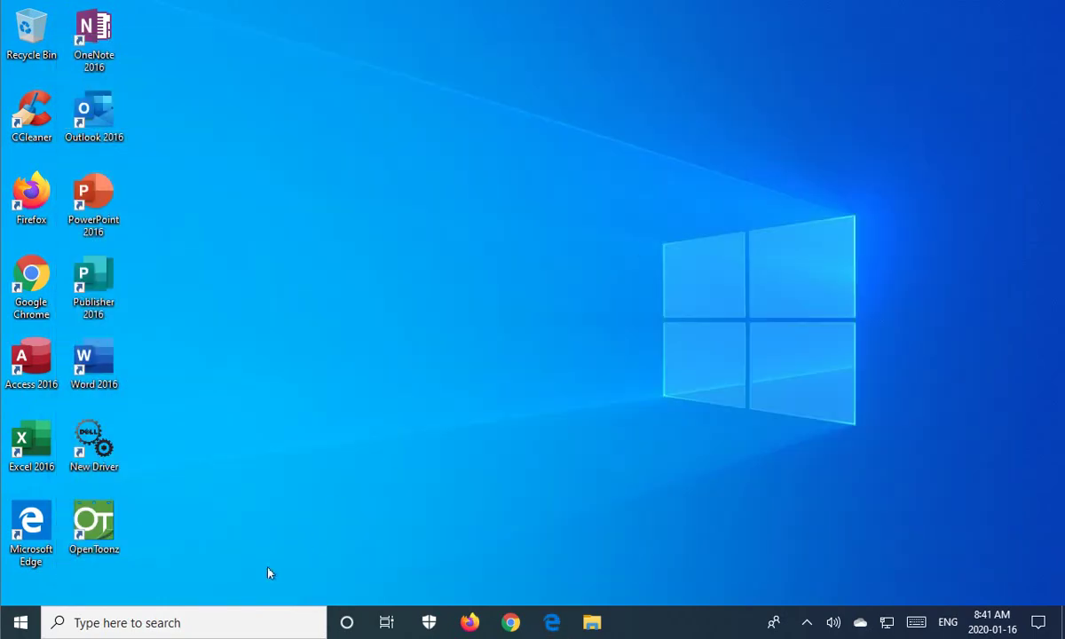
Find Control Panel by searching for "control", open it and maximize its window
left_click(185, 622)
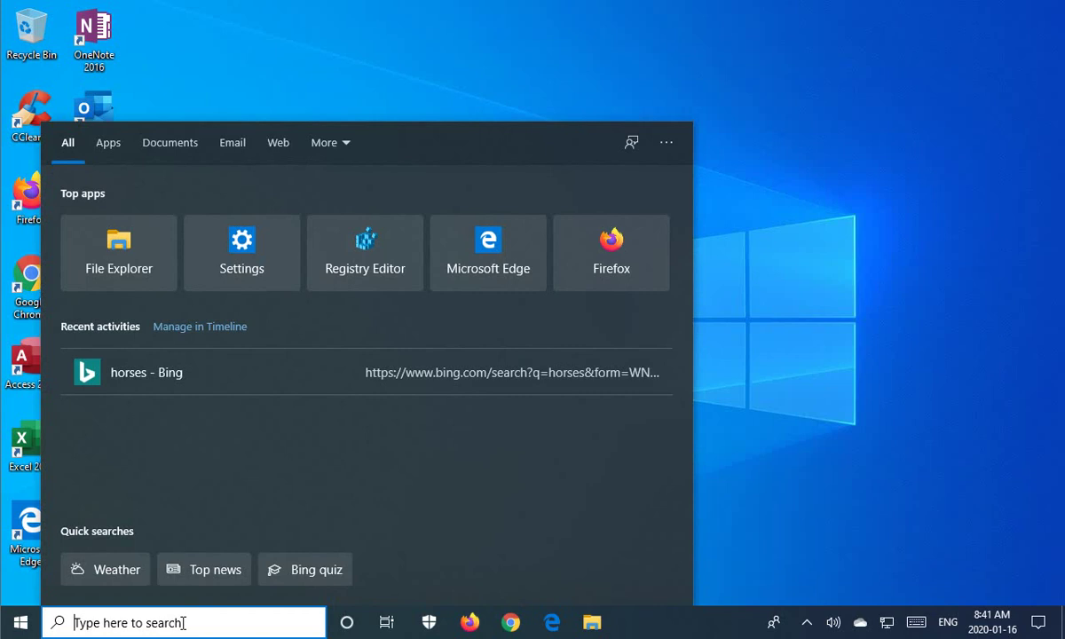
type("control")
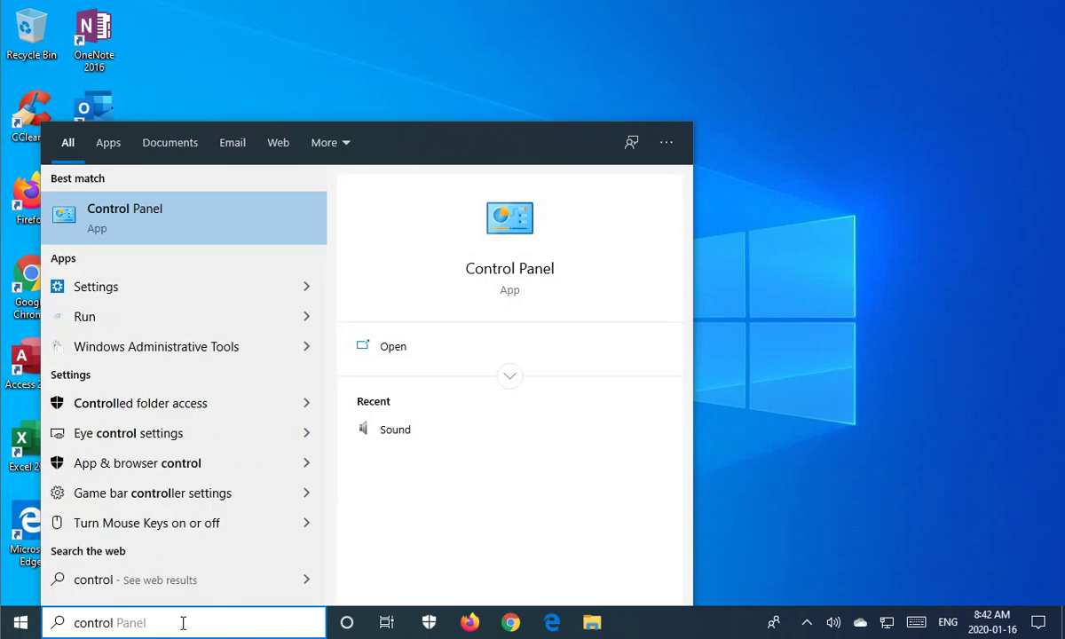
left_click(132, 229)
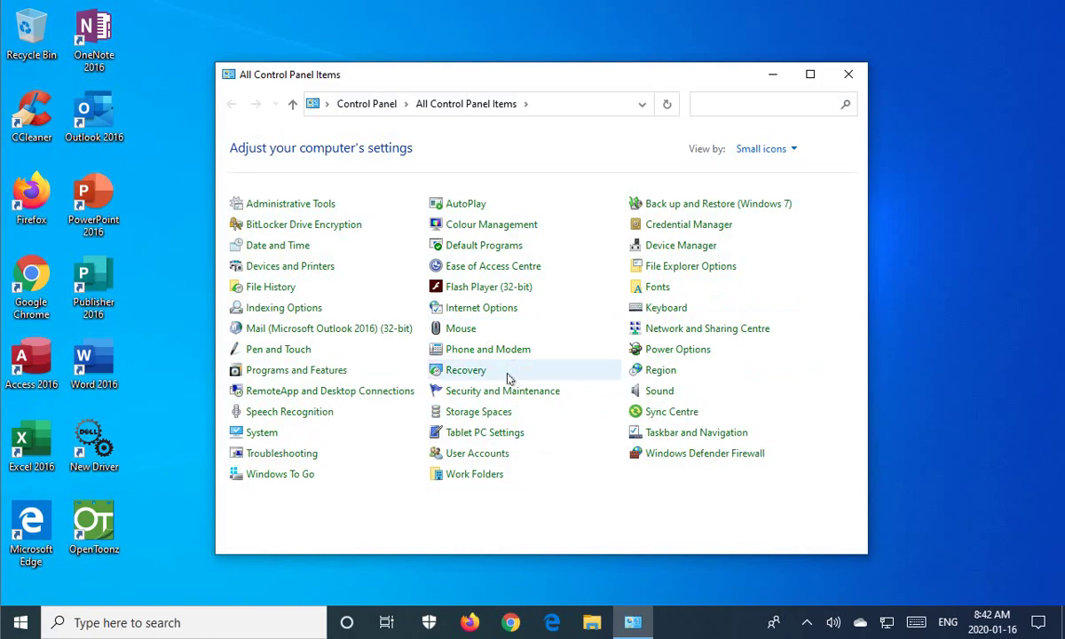
left_click(811, 75)
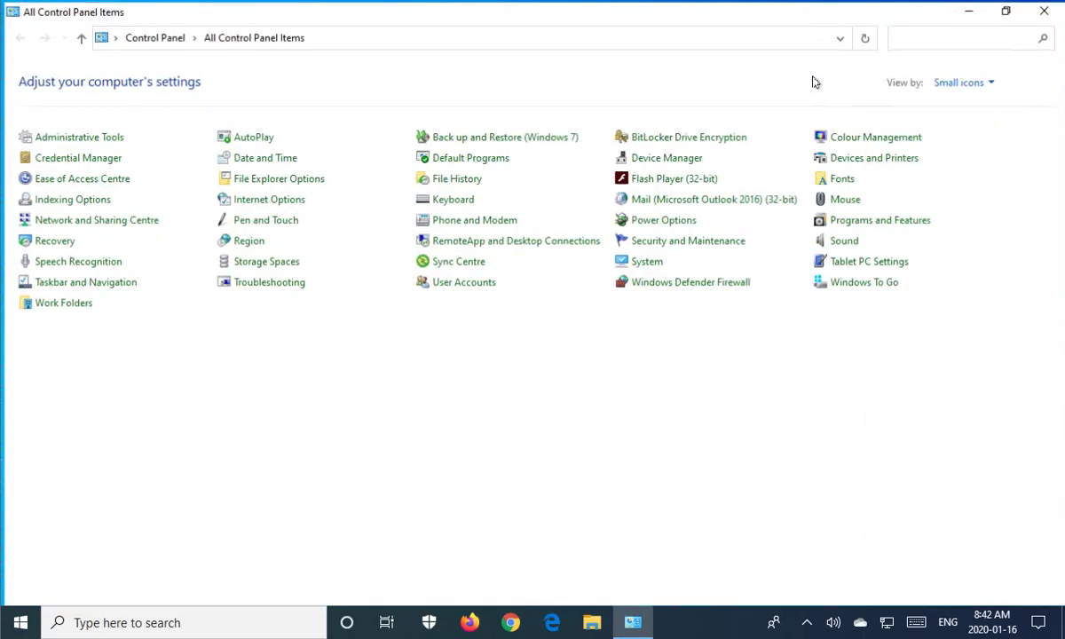
Try the Category view of the Control Panel items, then return to the Small icons view
left_click(985, 83)
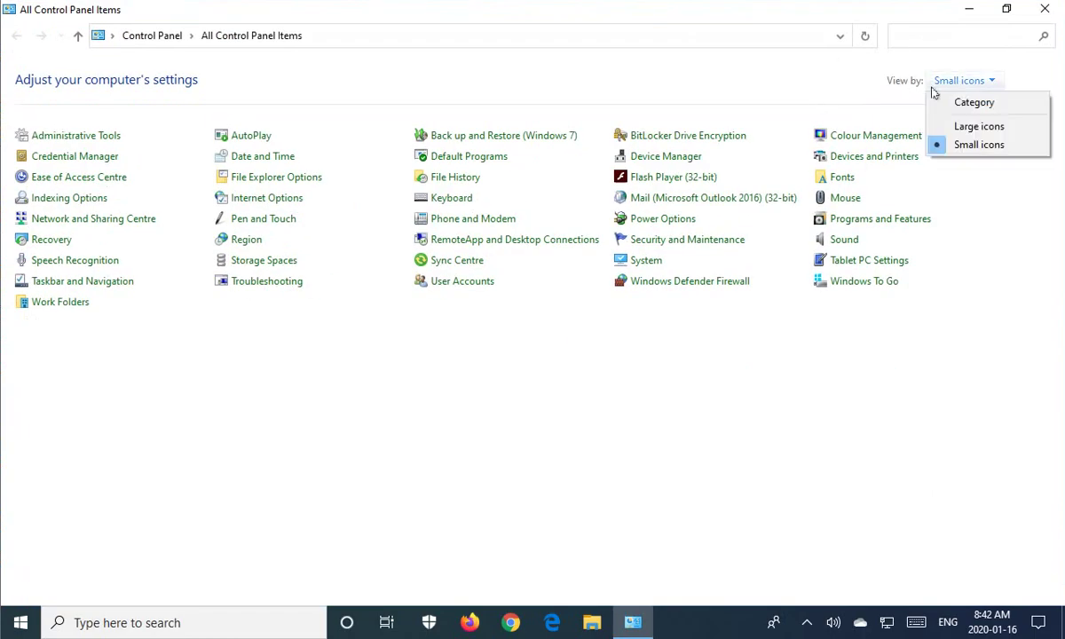
left_click(976, 144)
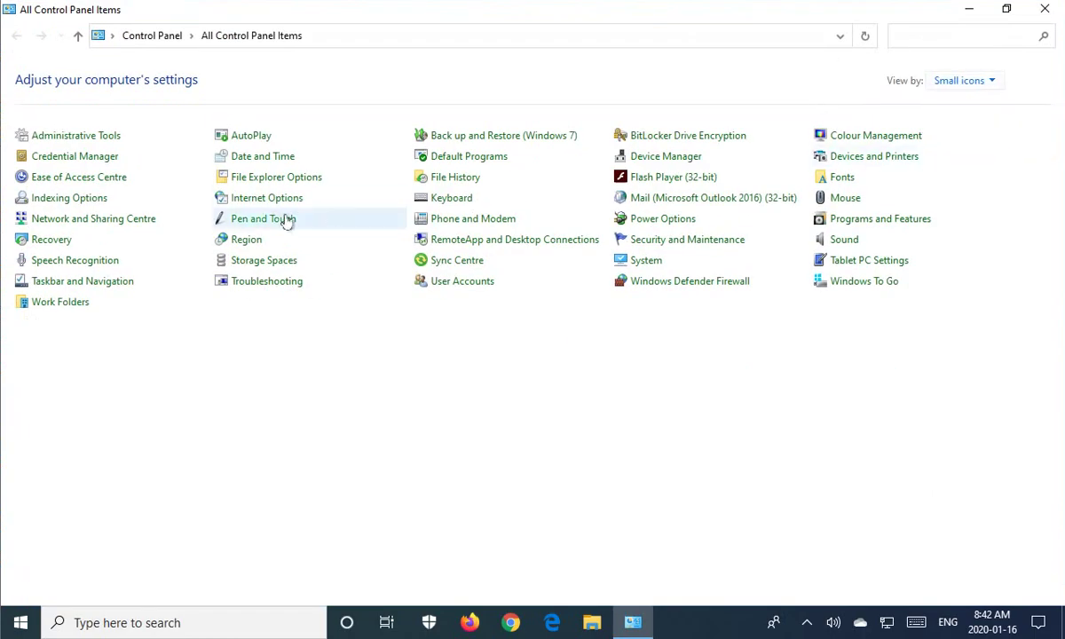
left_click(989, 82)
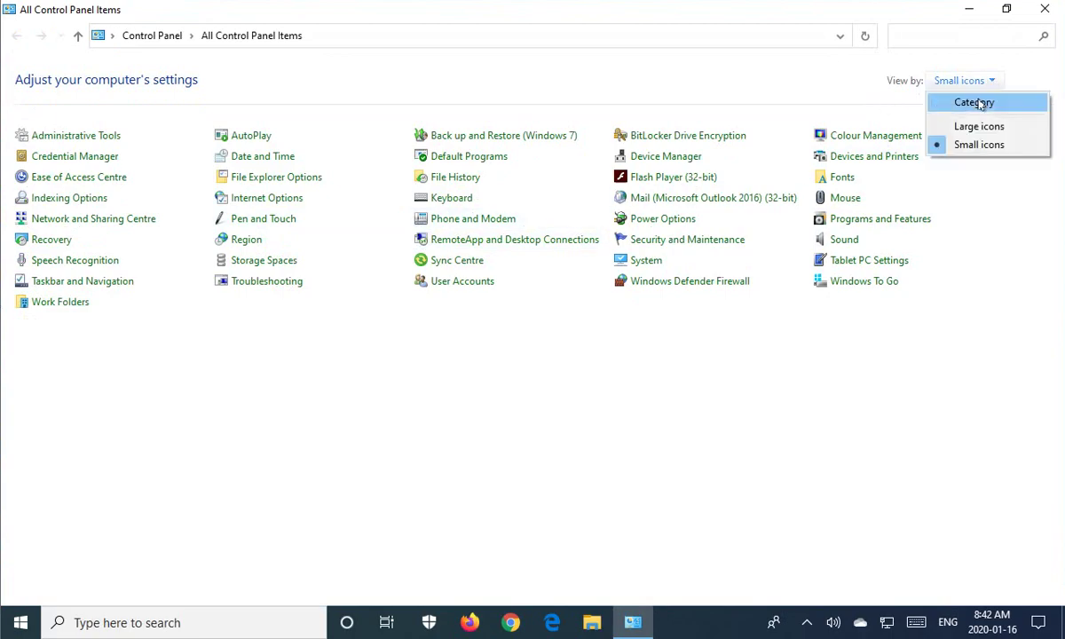
left_click(976, 103)
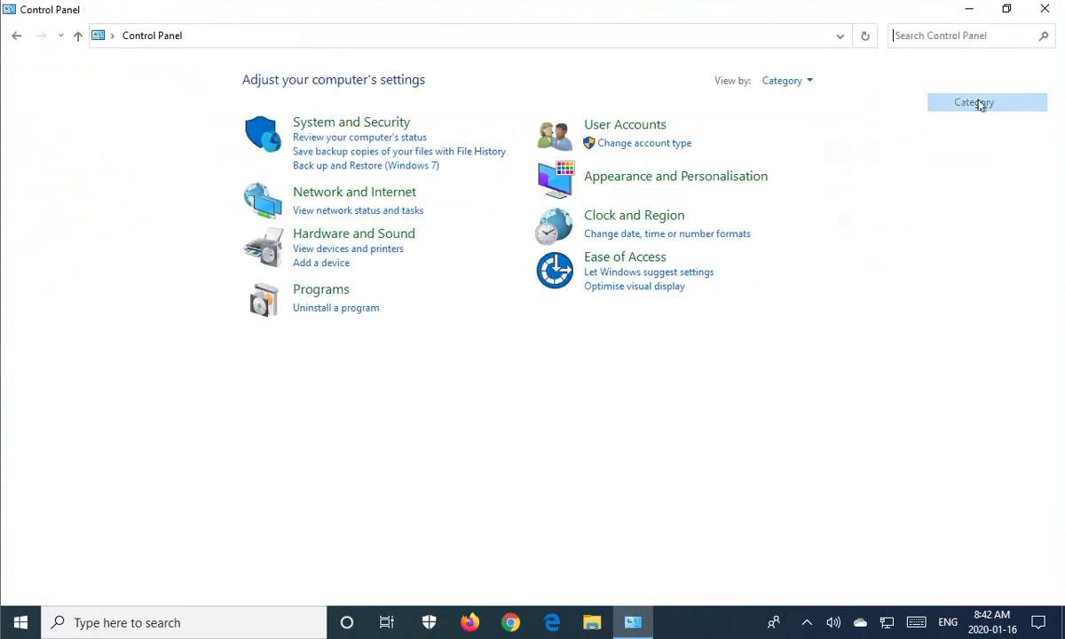
left_click(786, 85)
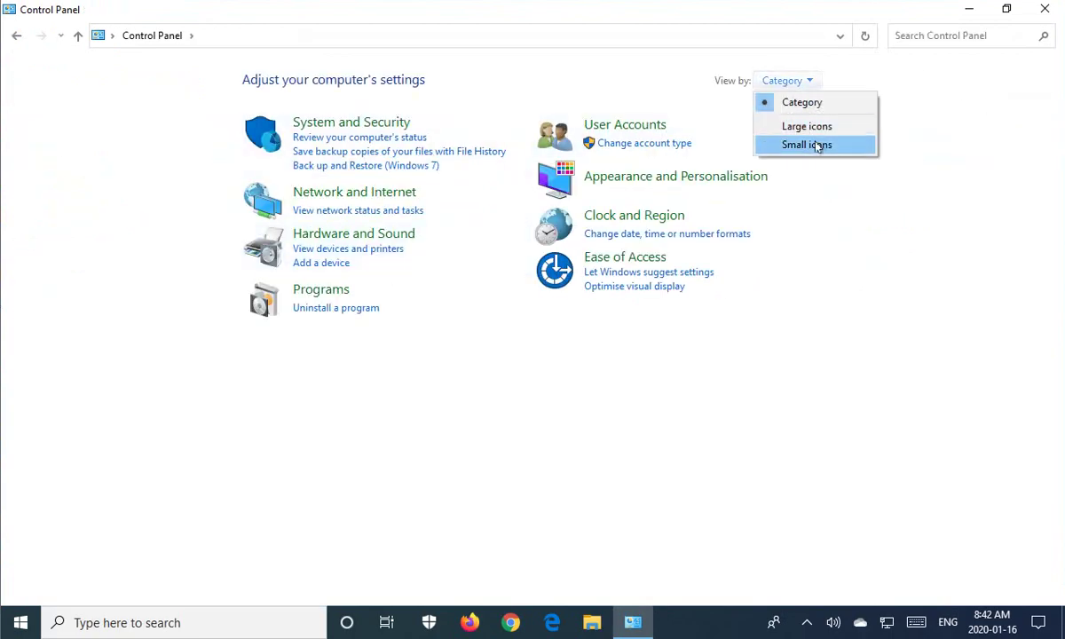
left_click(812, 145)
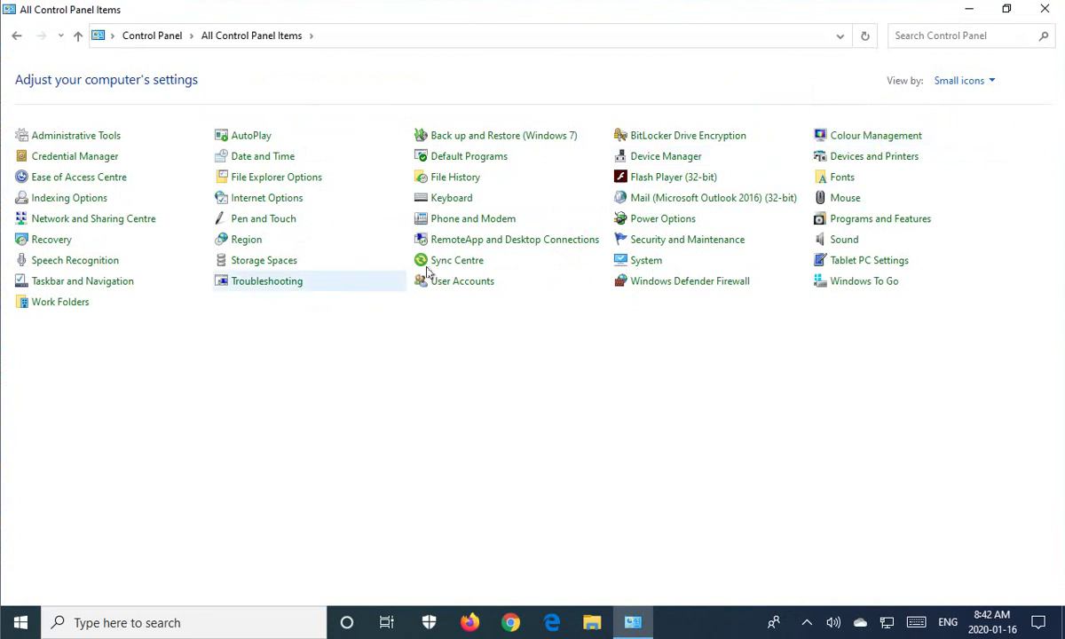
View the computer's basic System information in Control Panel and close the window
left_click(646, 262)
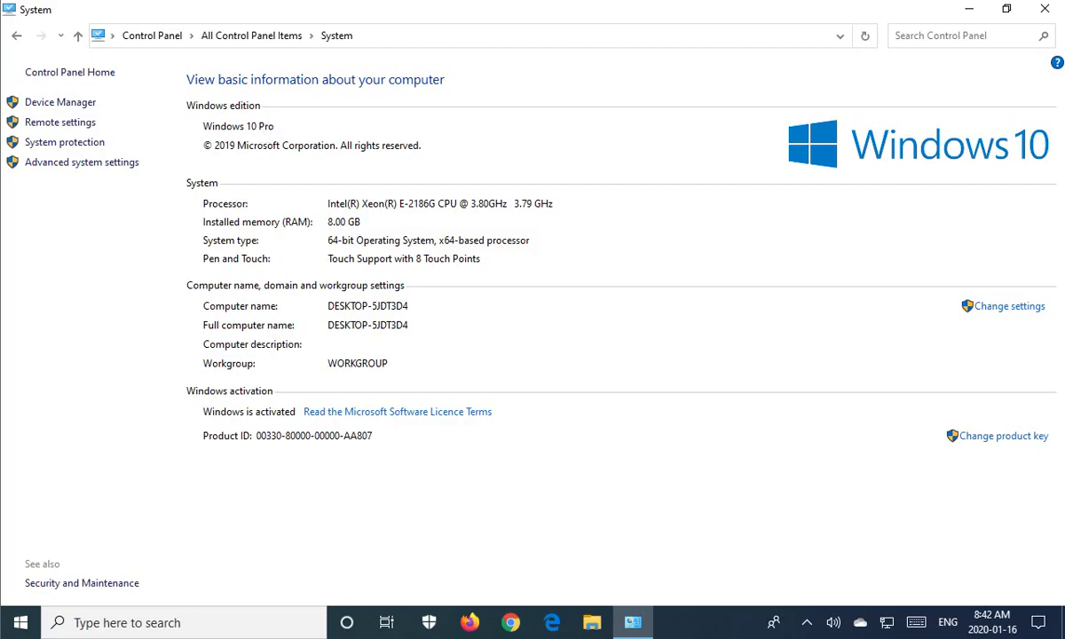
left_click(1034, 11)
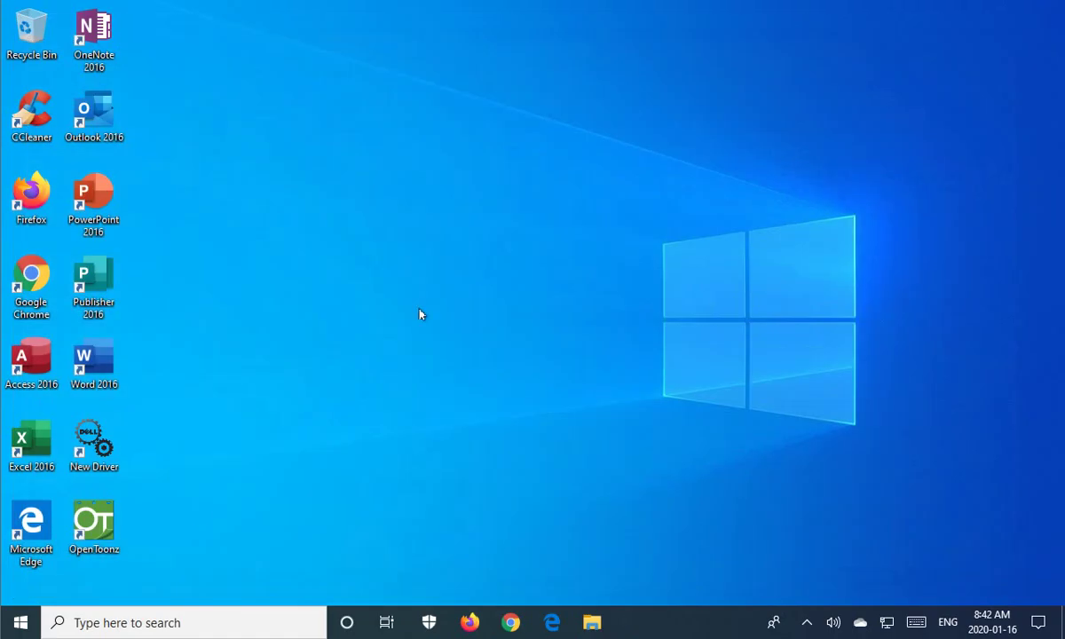
Find Notepad by searching for "notep", open it and close its empty window
left_click(107, 618)
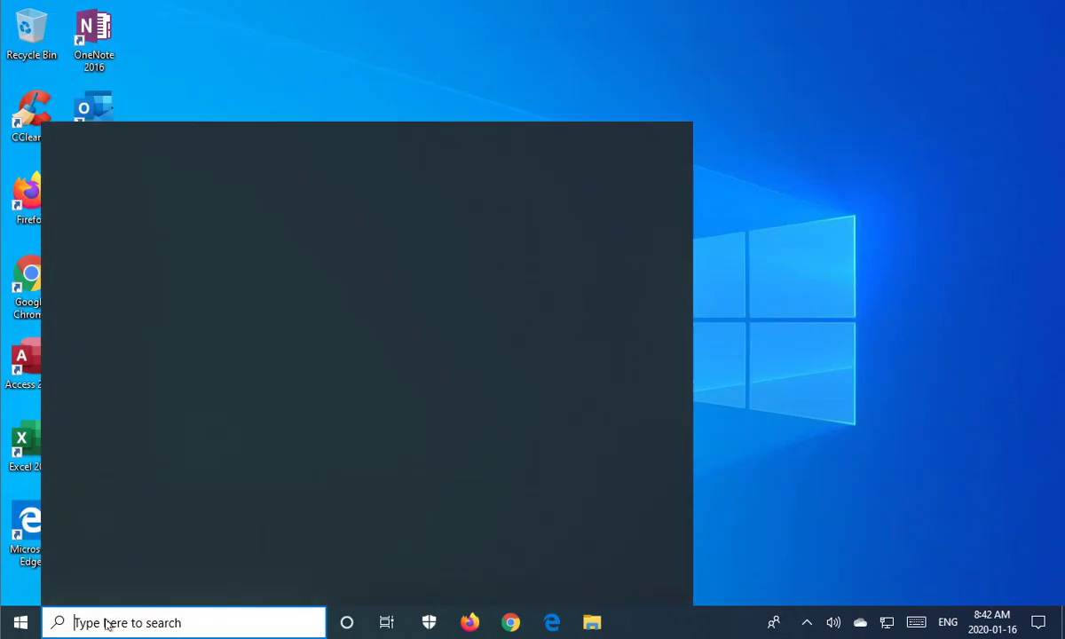
type("notep")
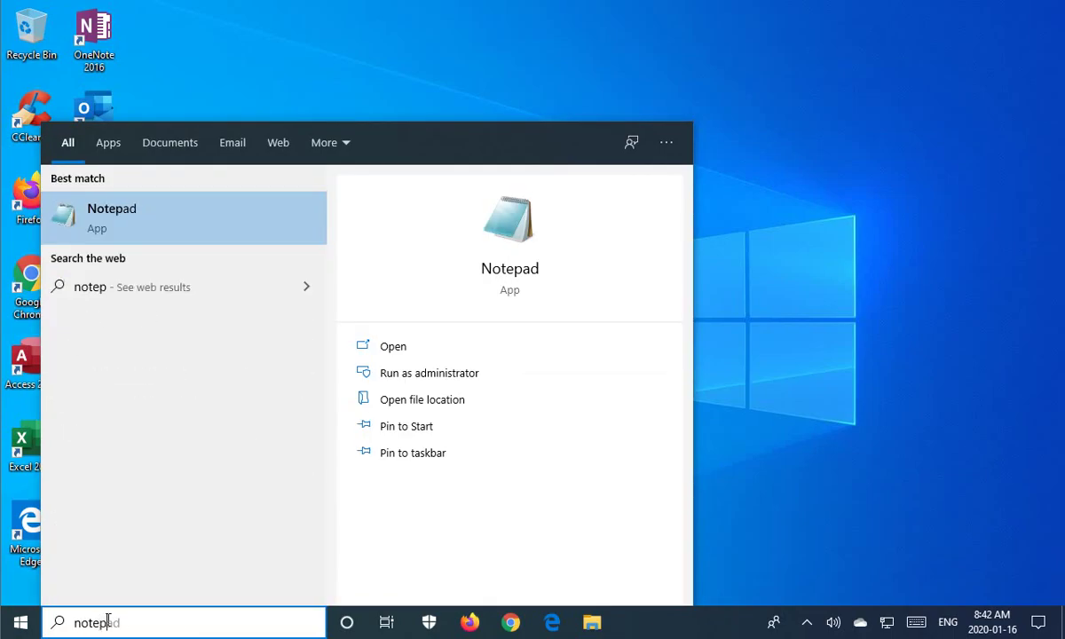
key("Return")
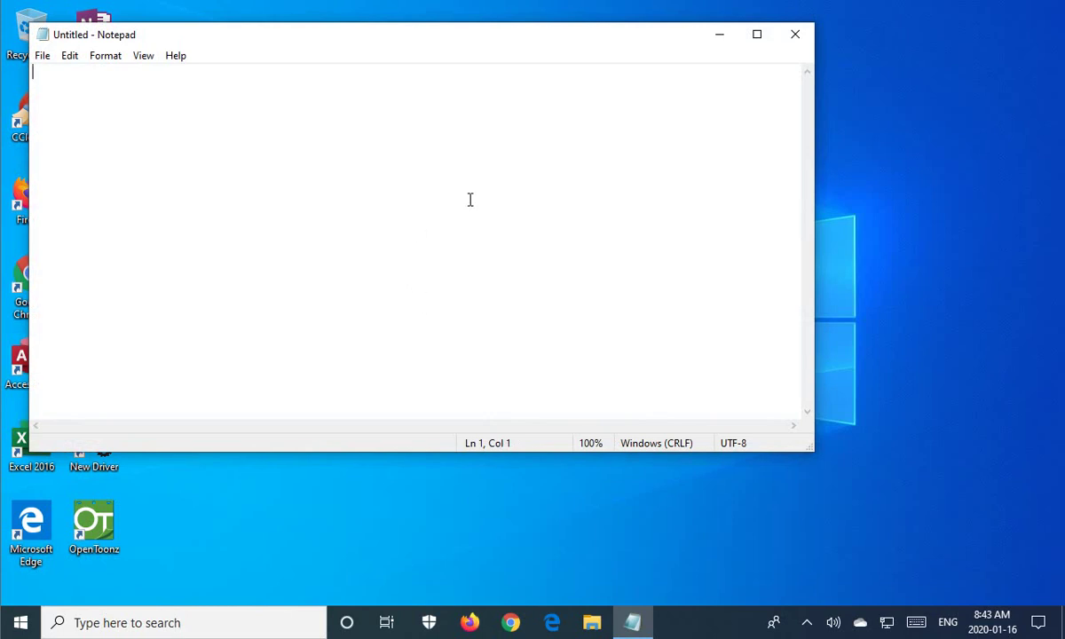
left_click(796, 35)
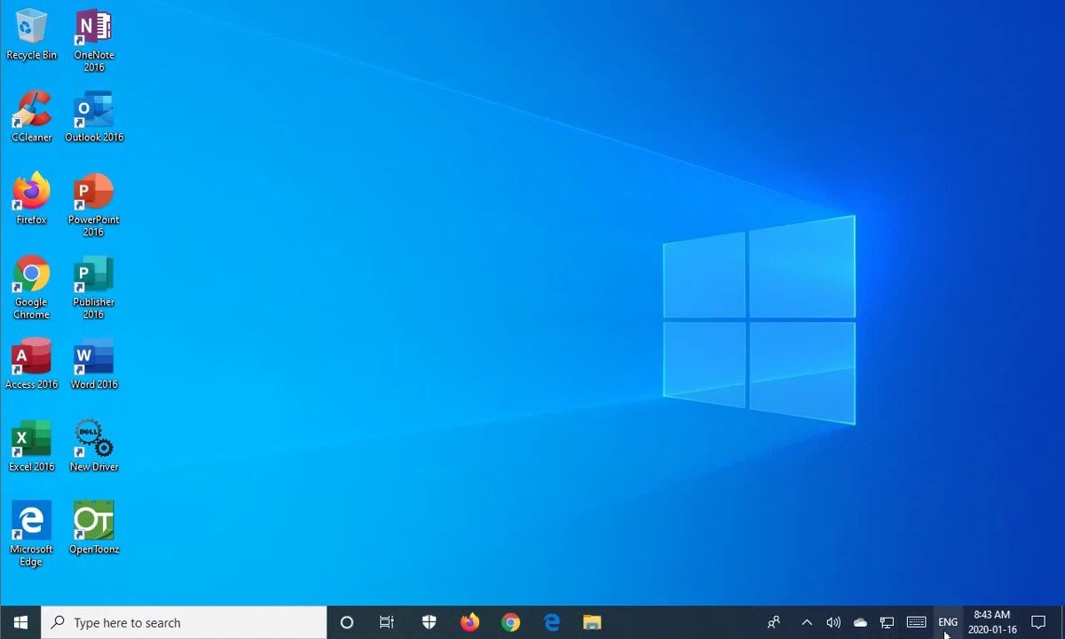
Hide the Cortana button on the taskbar and reduce the search box to a search icon, trying the icon once
right_click(635, 626)
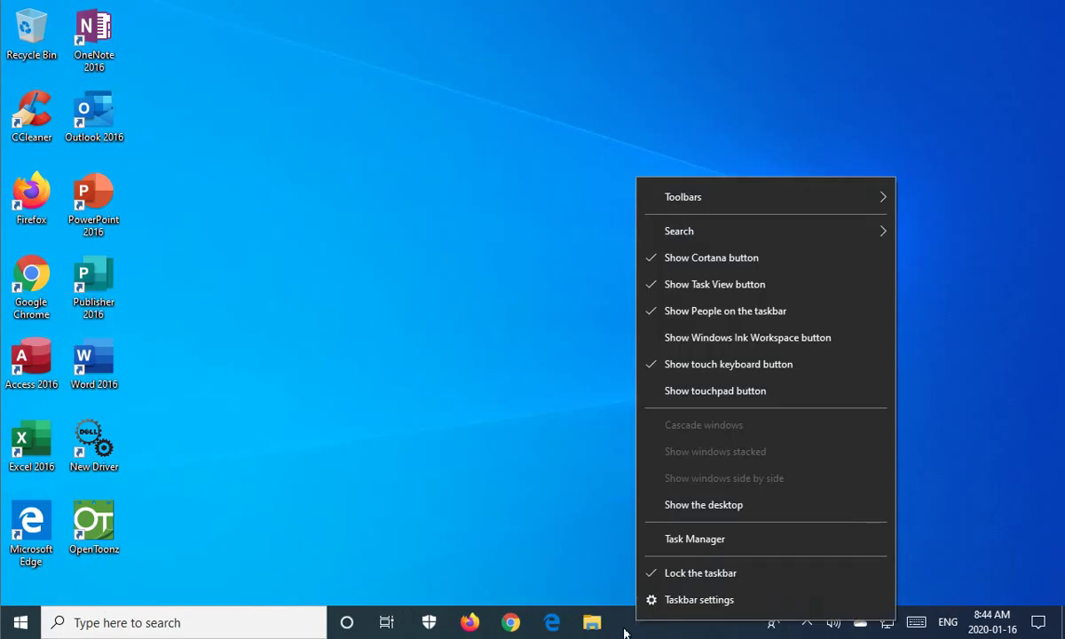
left_click(701, 260)
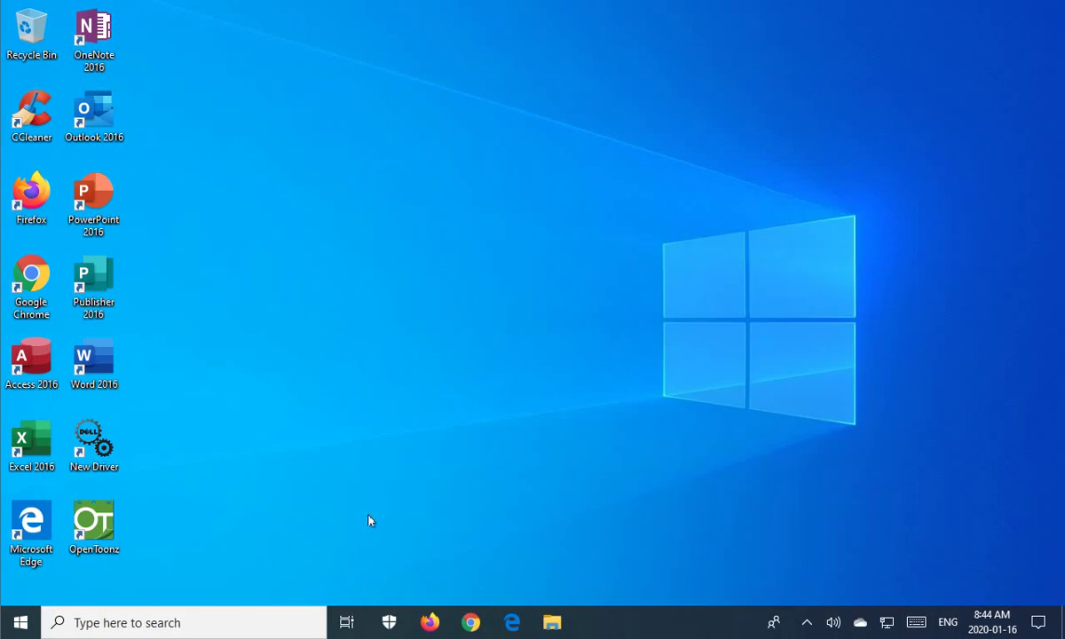
right_click(663, 631)
mouse_move(724, 242)
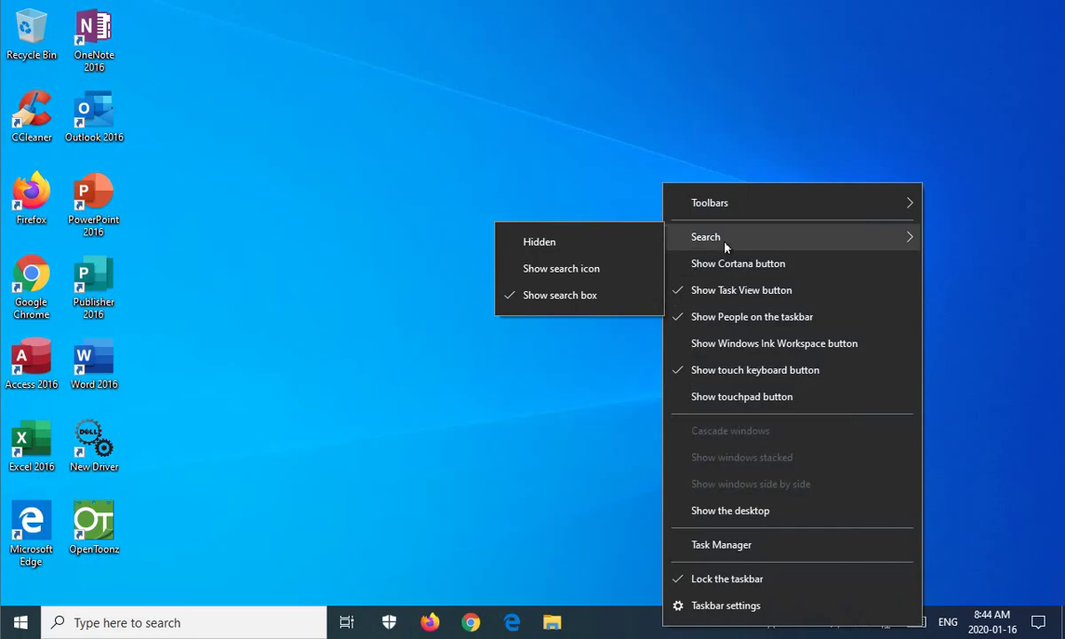
left_click(560, 268)
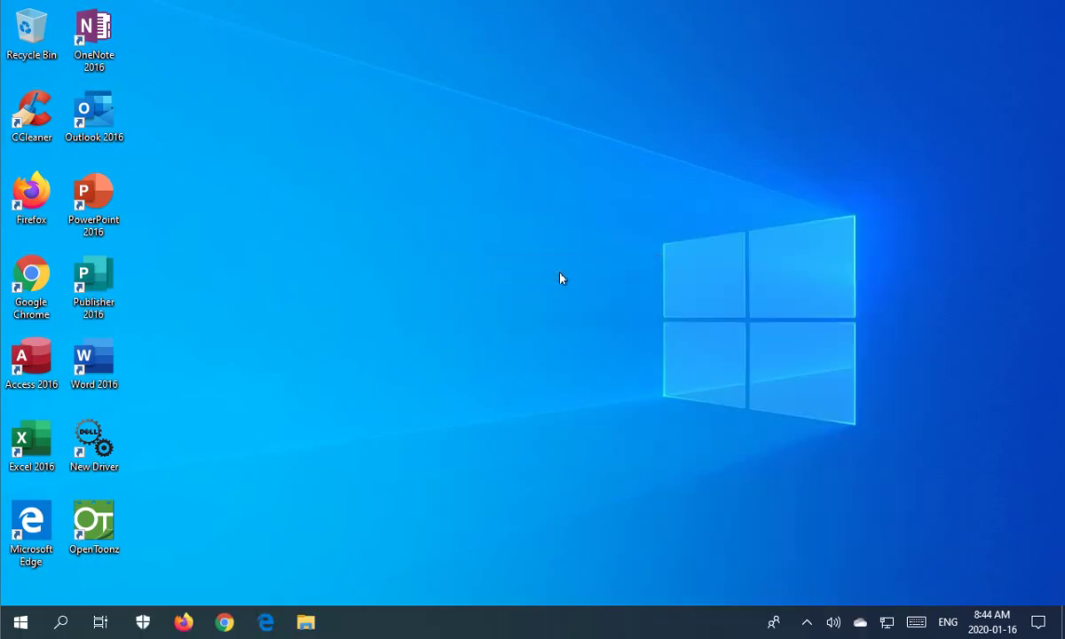
left_click(59, 628)
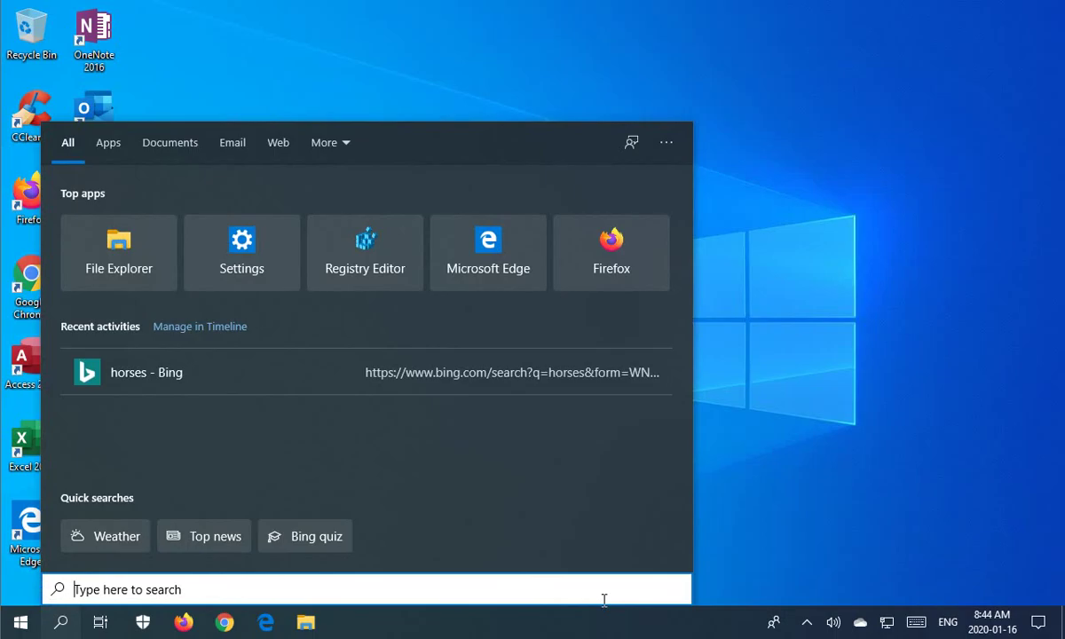
left_click(799, 586)
Open File Explorer and Microsoft Edge from the taskbar, maximizing both windows
left_click(302, 625)
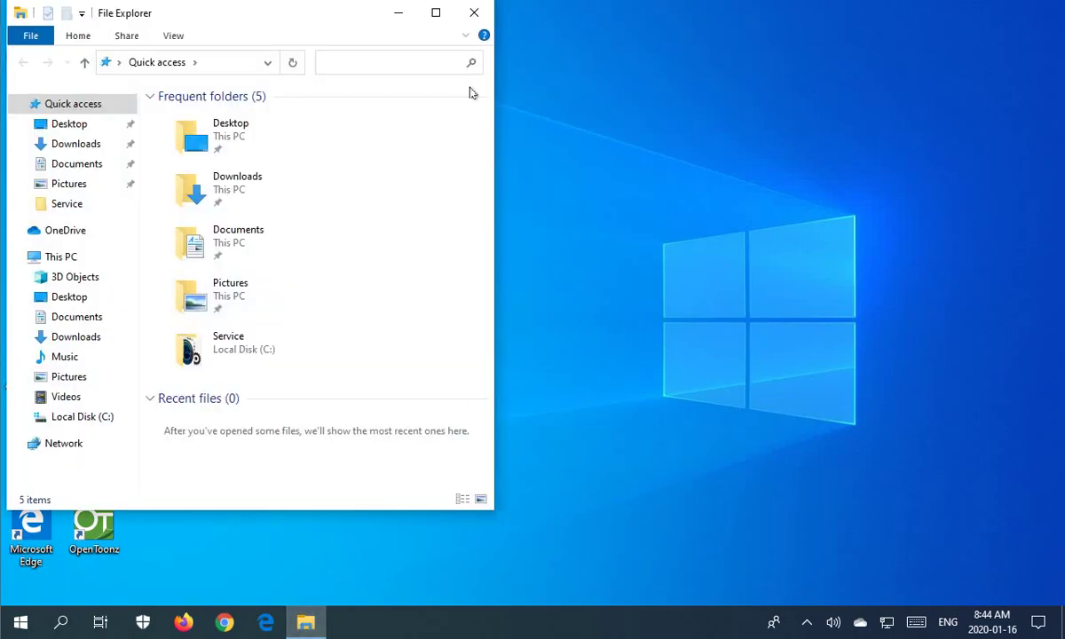
left_click(436, 12)
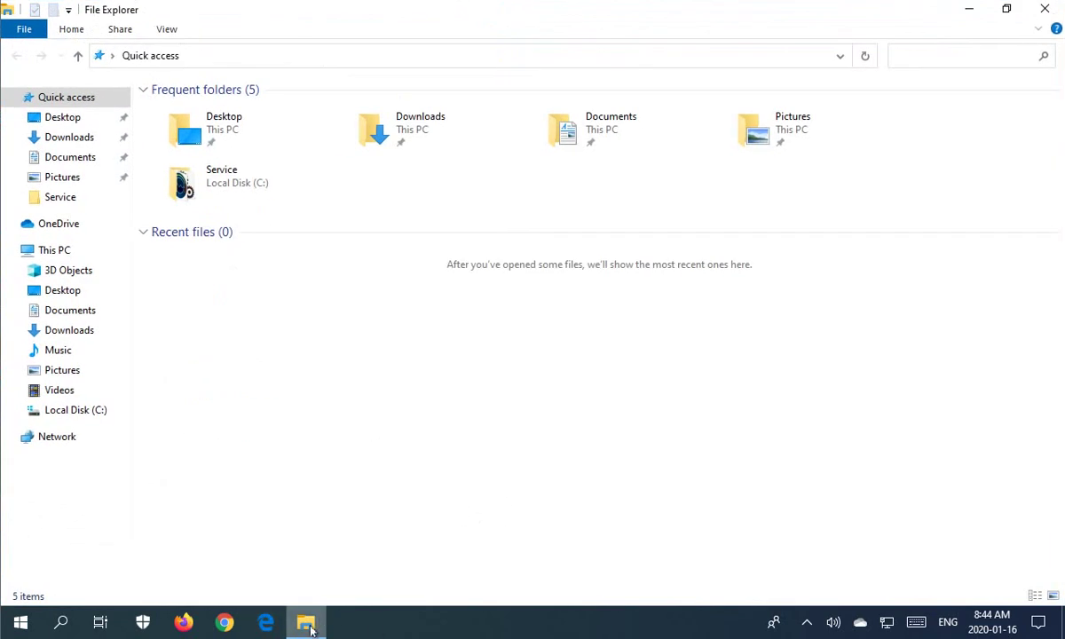
left_click(267, 624)
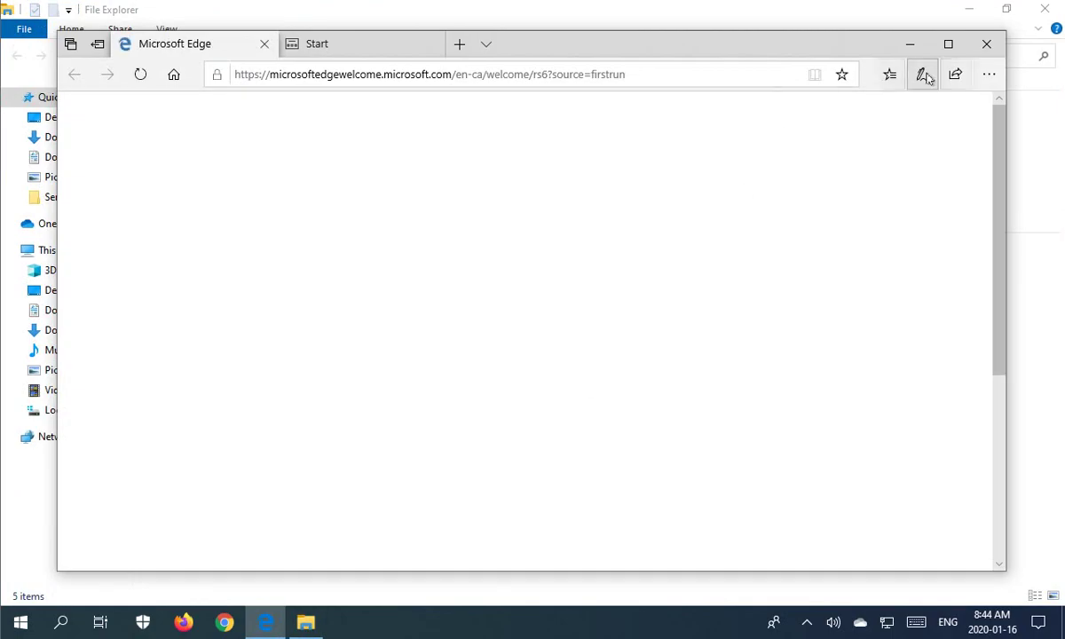
left_click(947, 44)
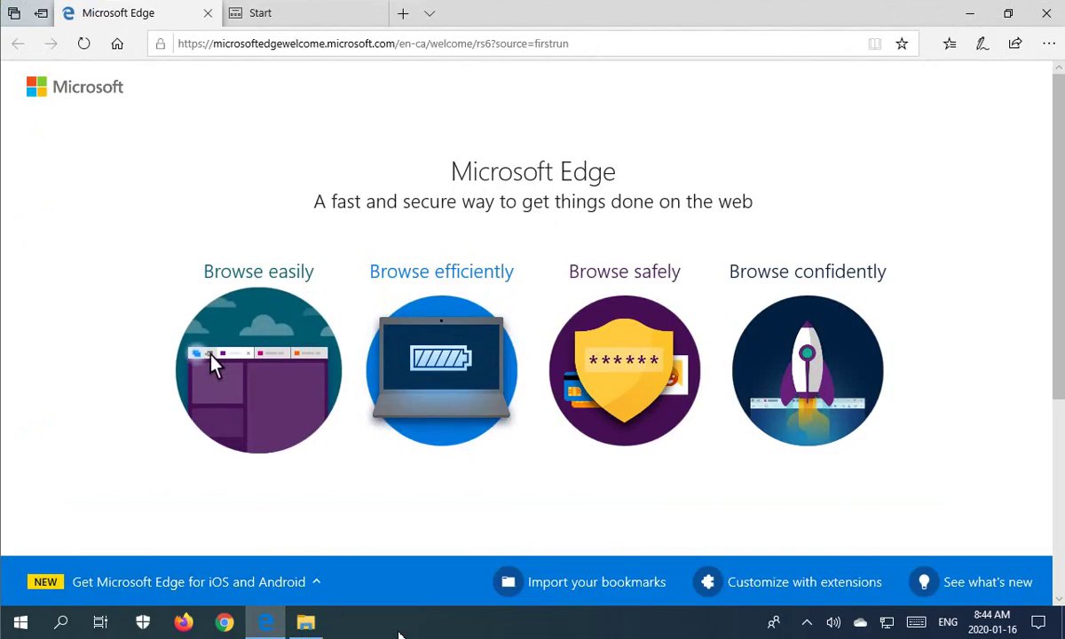
Open a second File Explorer window while the first one stays open
left_click(313, 626)
right_click(313, 626)
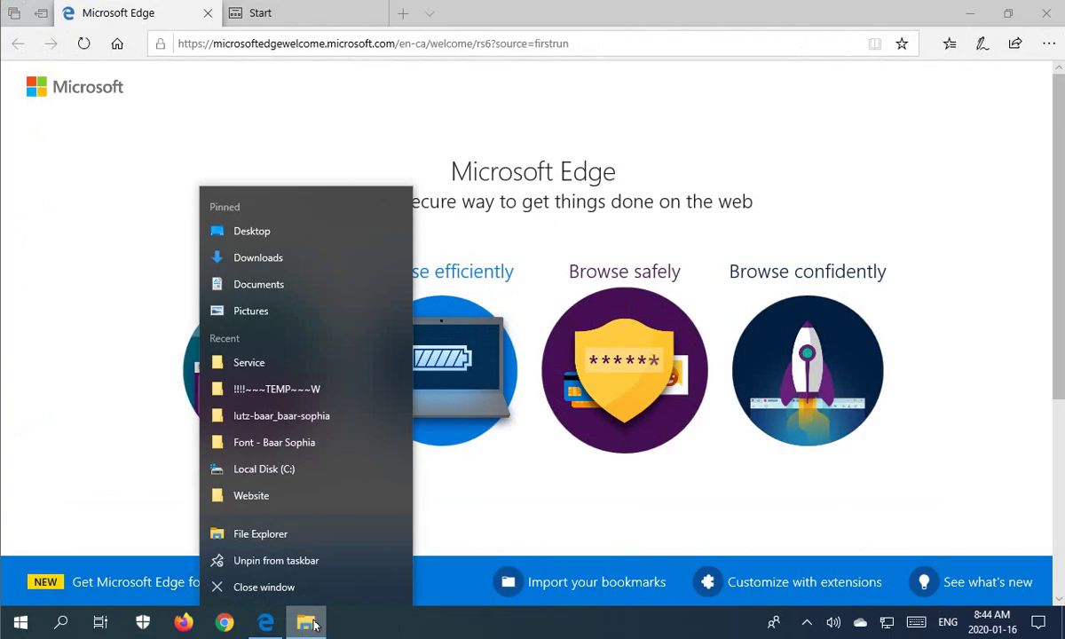
left_click(266, 535)
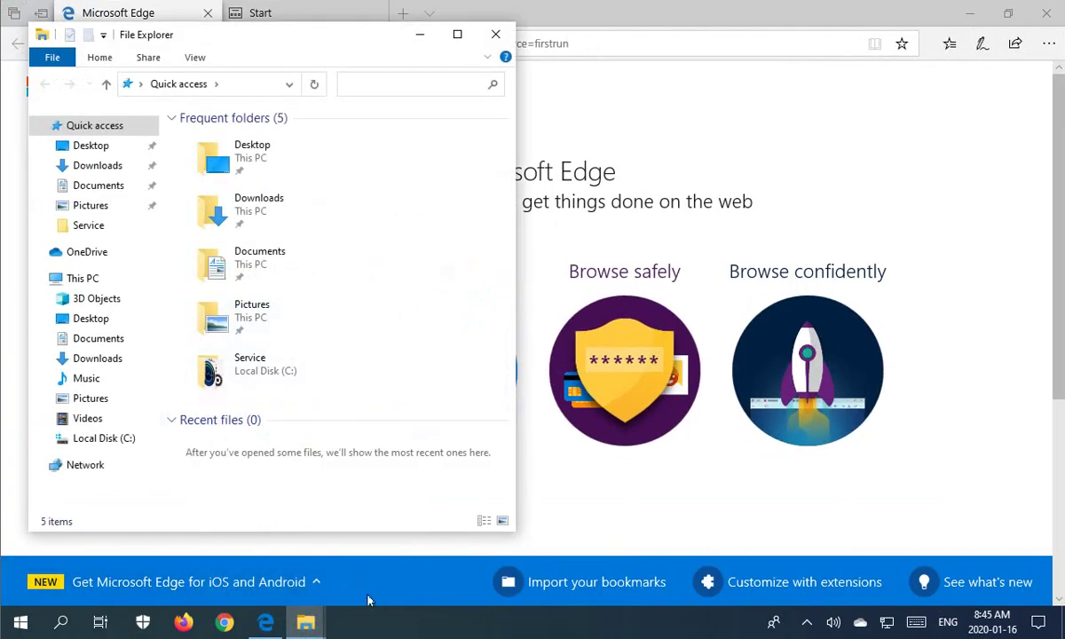
Minimize Microsoft Edge and preview the two grouped File Explorer windows from the taskbar
left_click(970, 14)
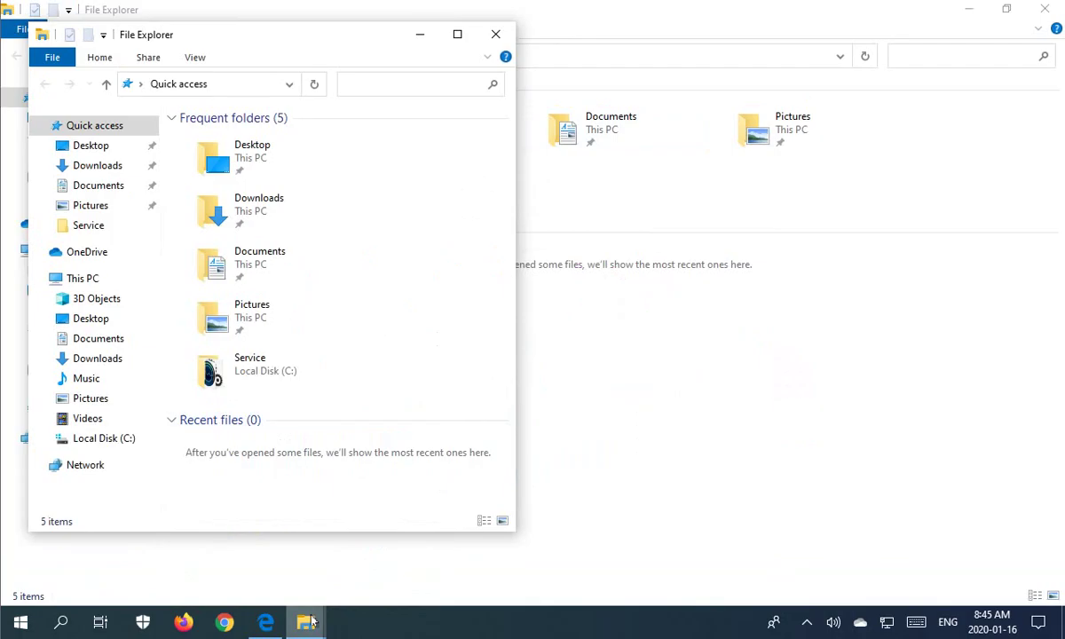
mouse_move(306, 626)
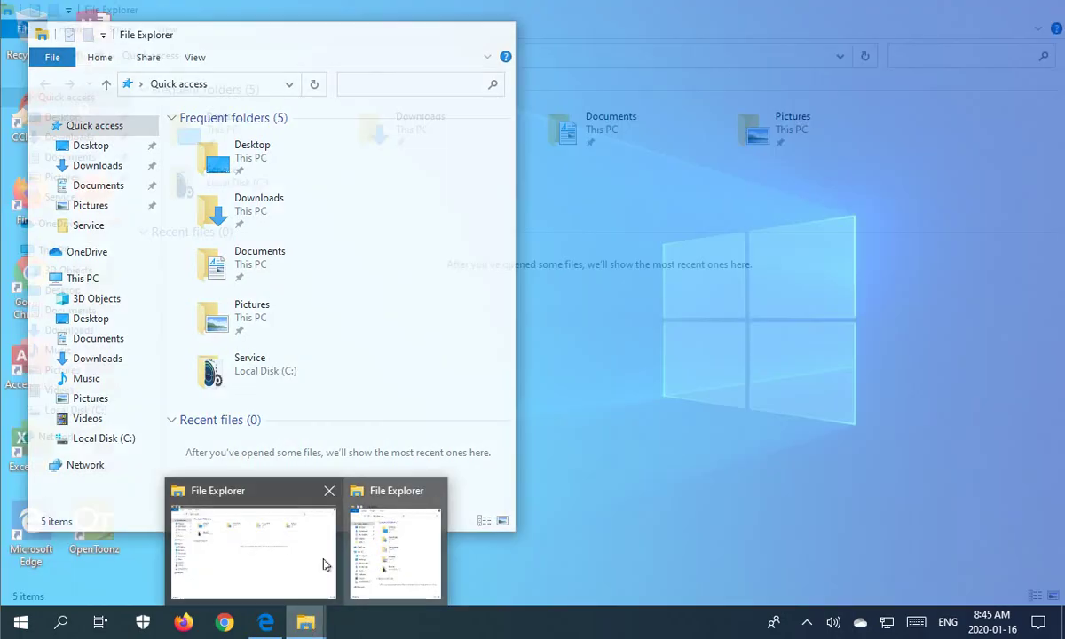
mouse_move(377, 563)
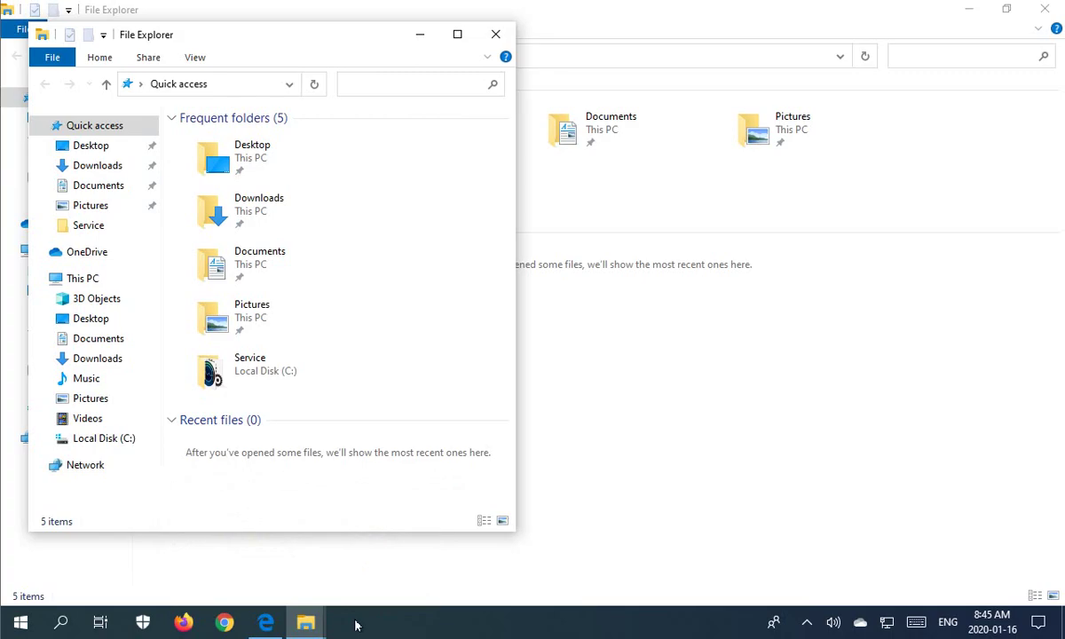
Set Combine taskbar buttons to Never in the taskbar settings, preview the separate File Explorer buttons and close Settings
right_click(355, 625)
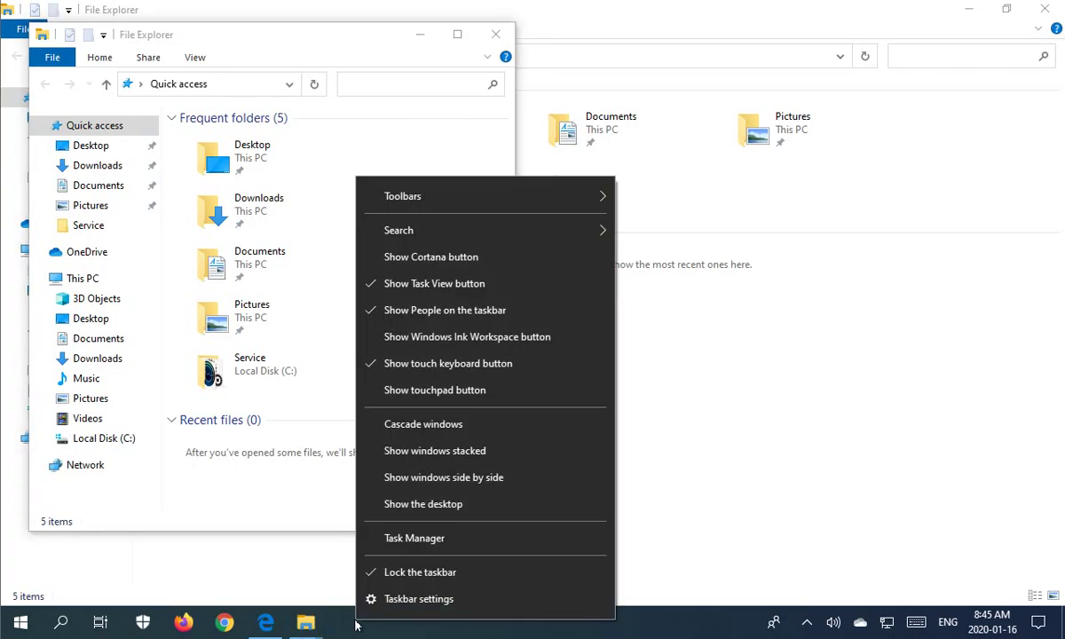
left_click(419, 600)
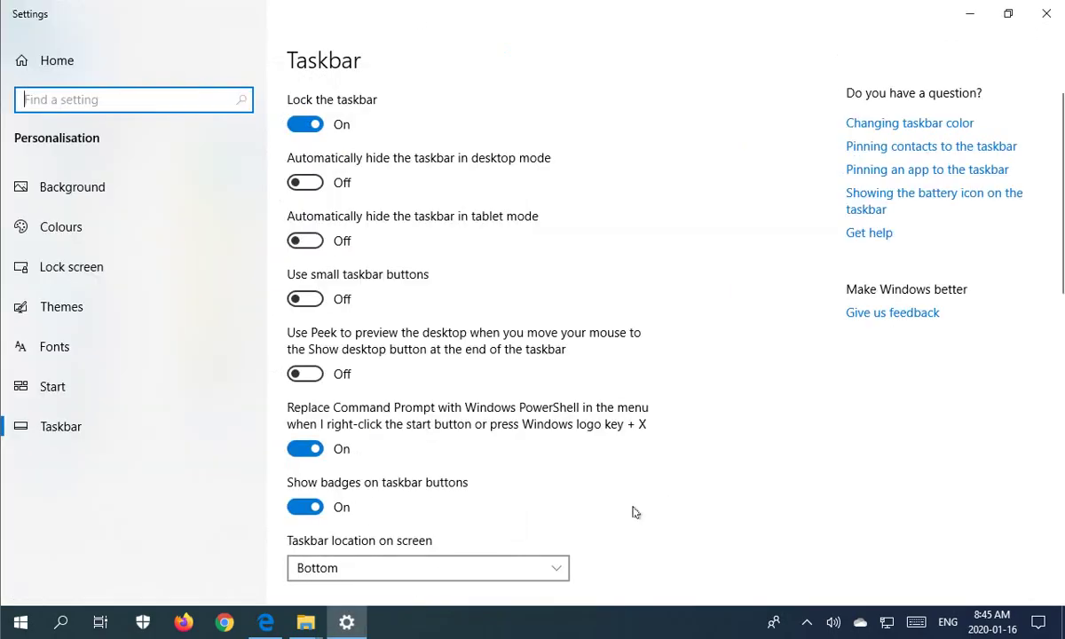
scroll(717, 530, "down", 2)
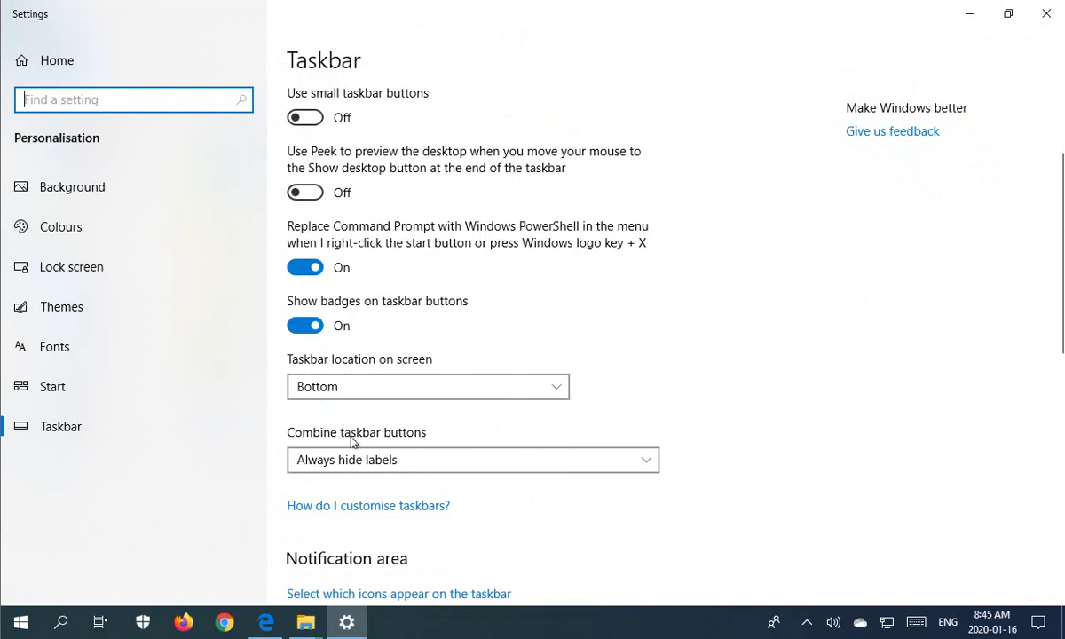
left_click(648, 467)
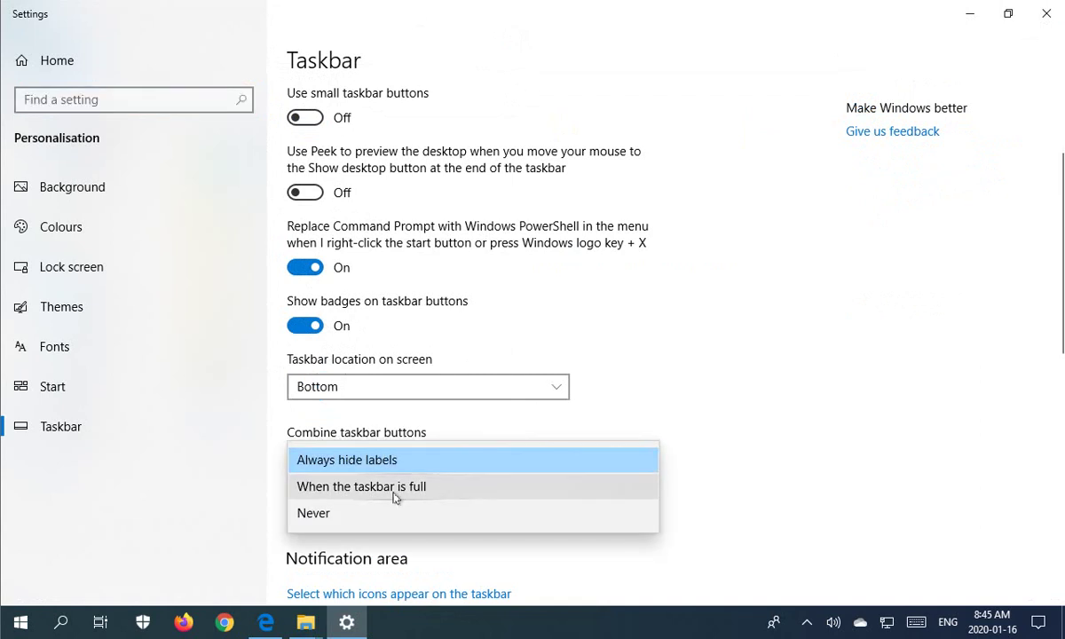
left_click(364, 520)
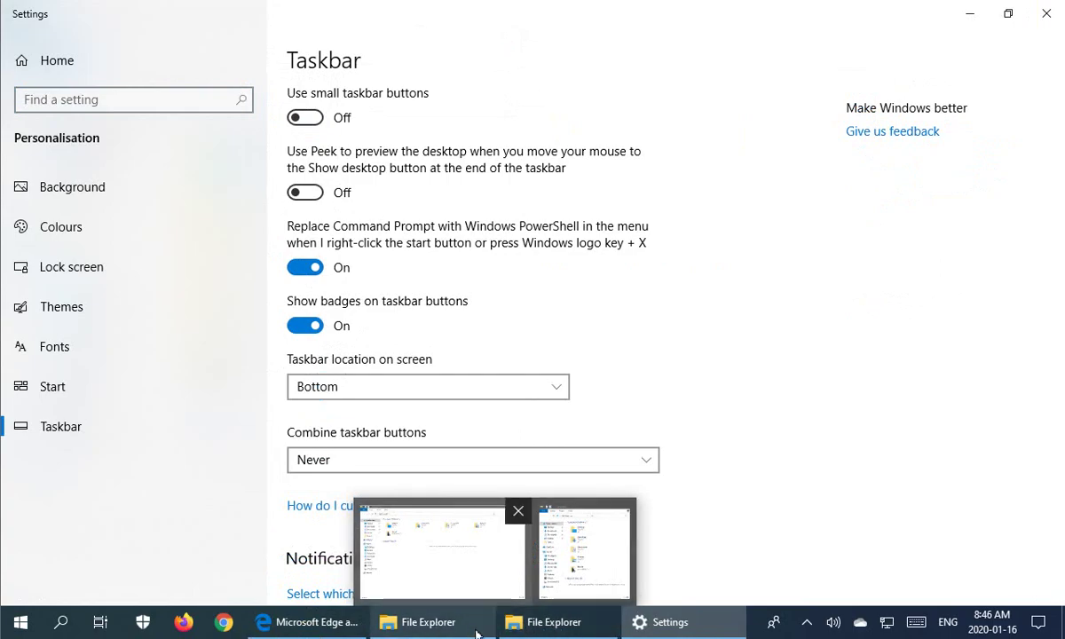
mouse_move(471, 563)
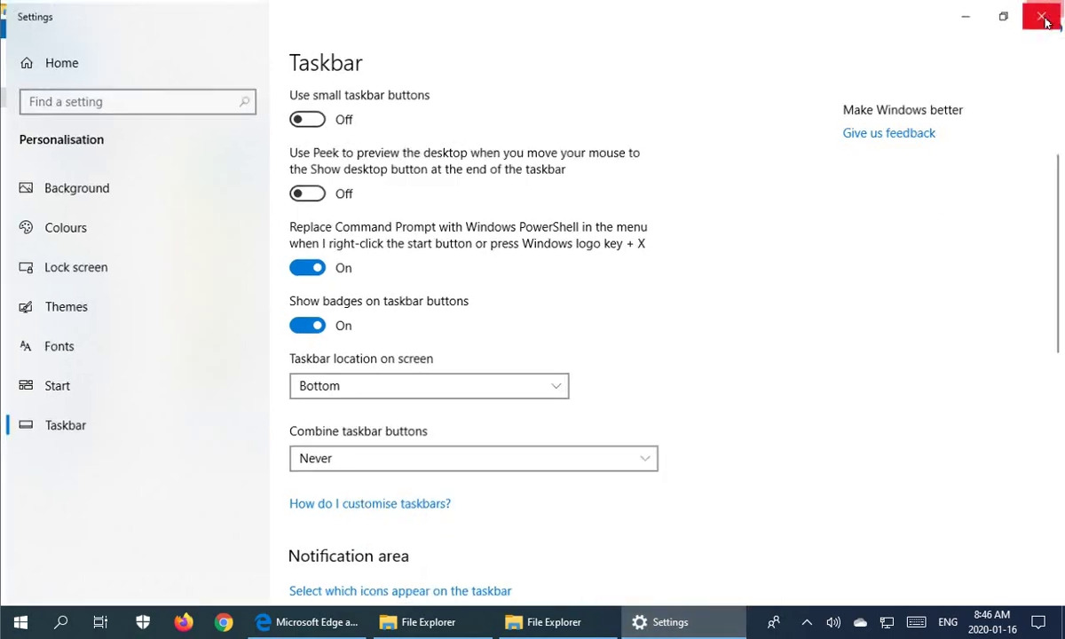
left_click(1045, 19)
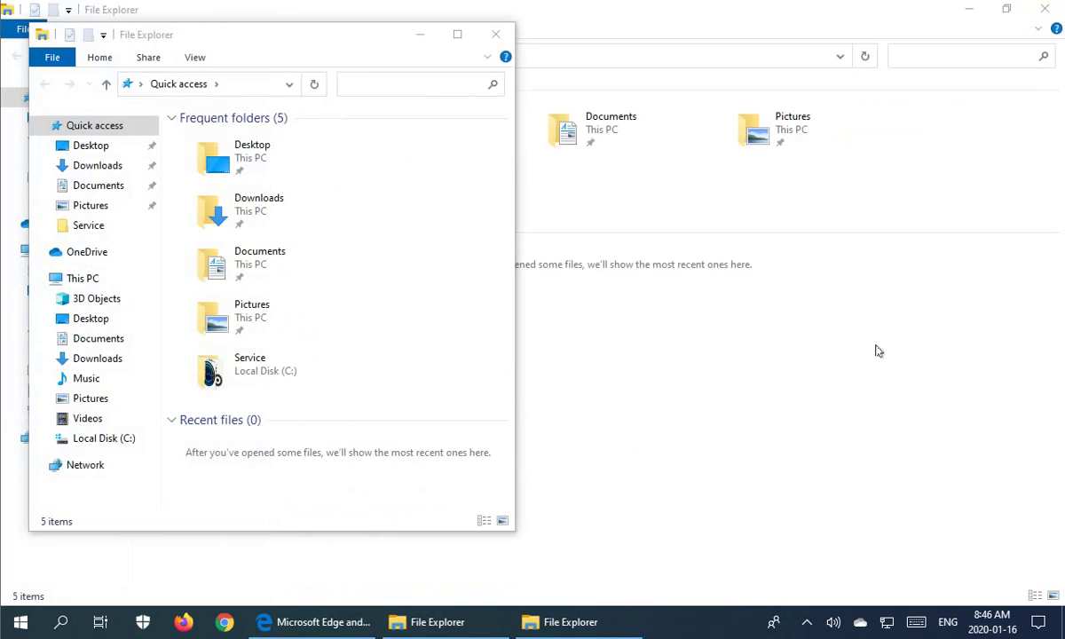
Switch between the two File Explorer windows and Microsoft Edge using their labelled taskbar buttons
left_click(556, 626)
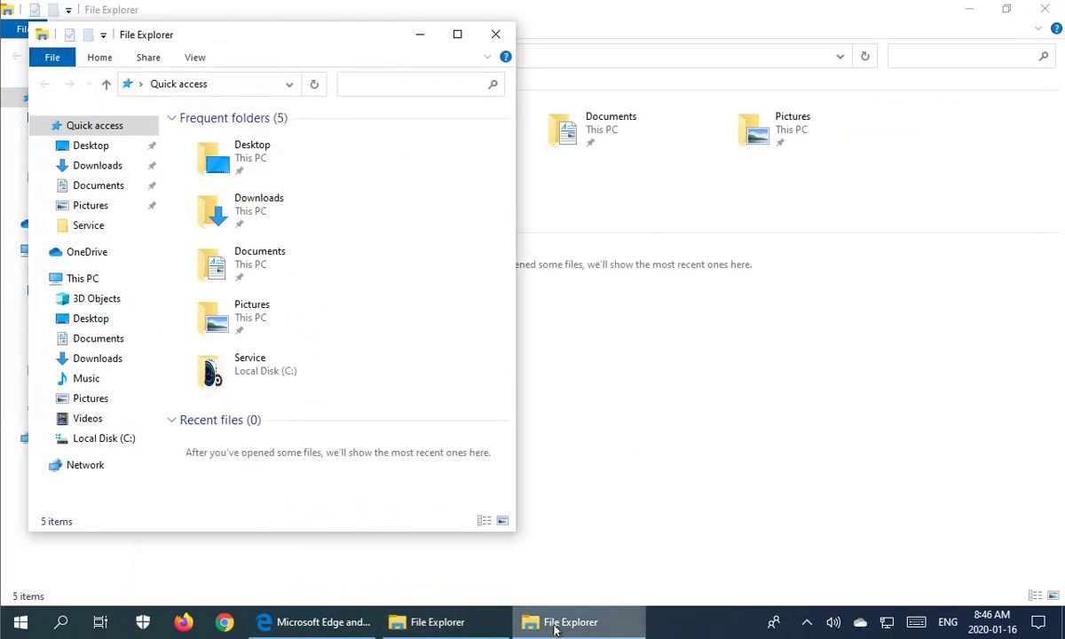
left_click(461, 623)
left_click(324, 624)
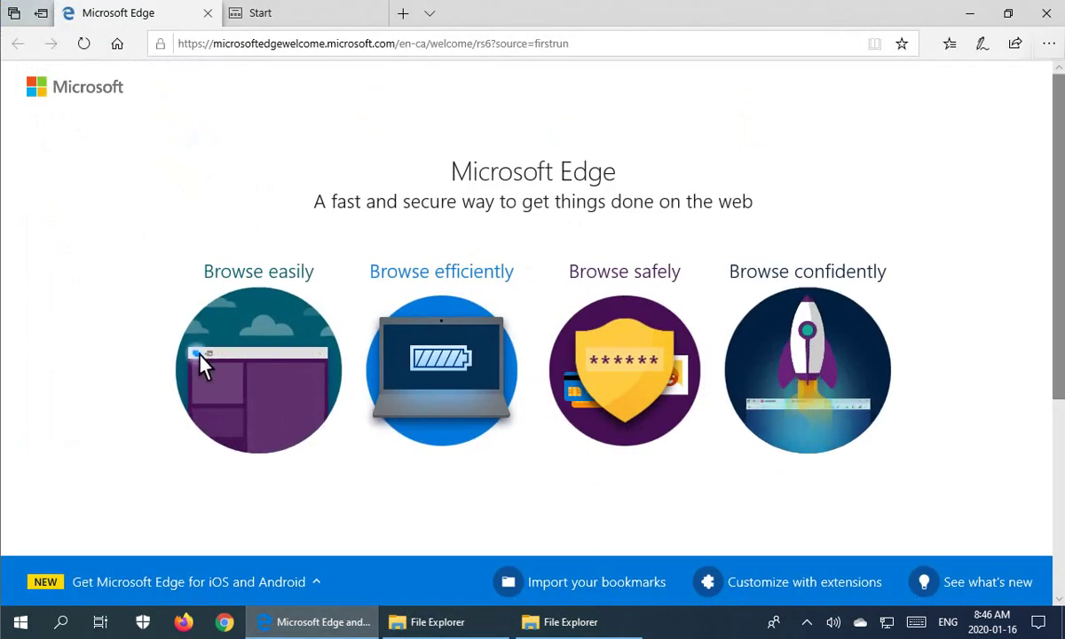
Close Microsoft Edge and both File Explorer windows to return to the empty desktop
left_click(1047, 13)
left_click(1049, 15)
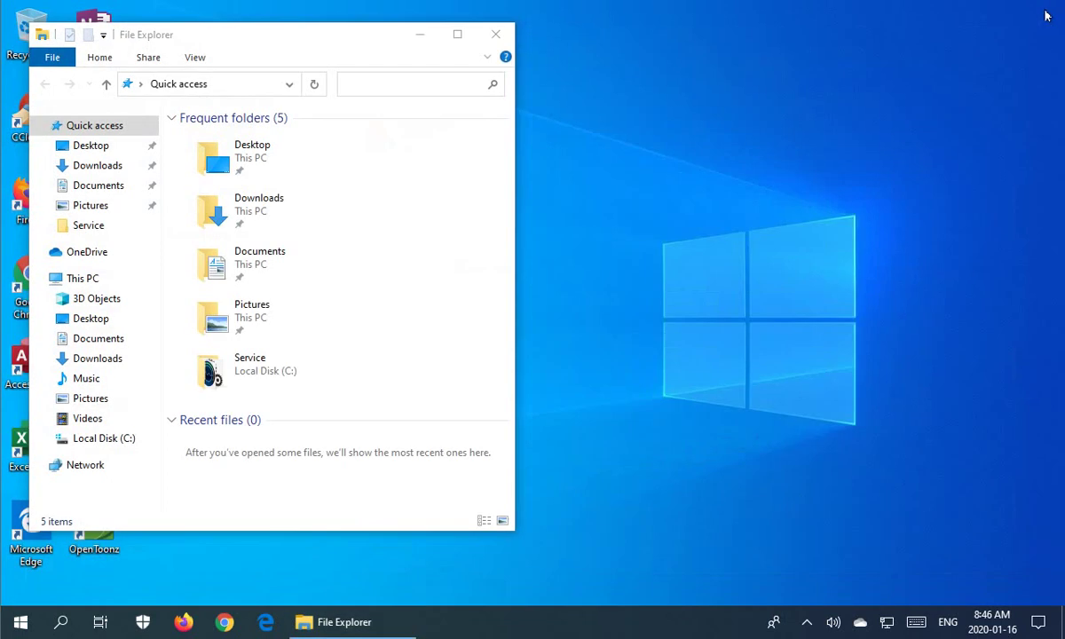
left_click(493, 33)
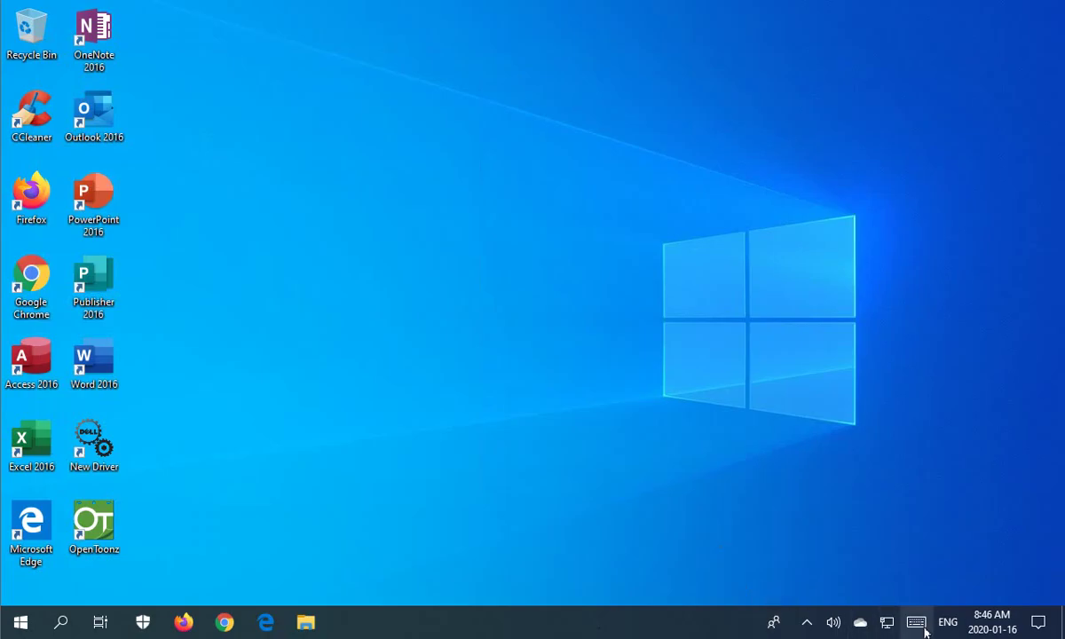
Hide the touch keyboard button and the People button on the taskbar
right_click(627, 621)
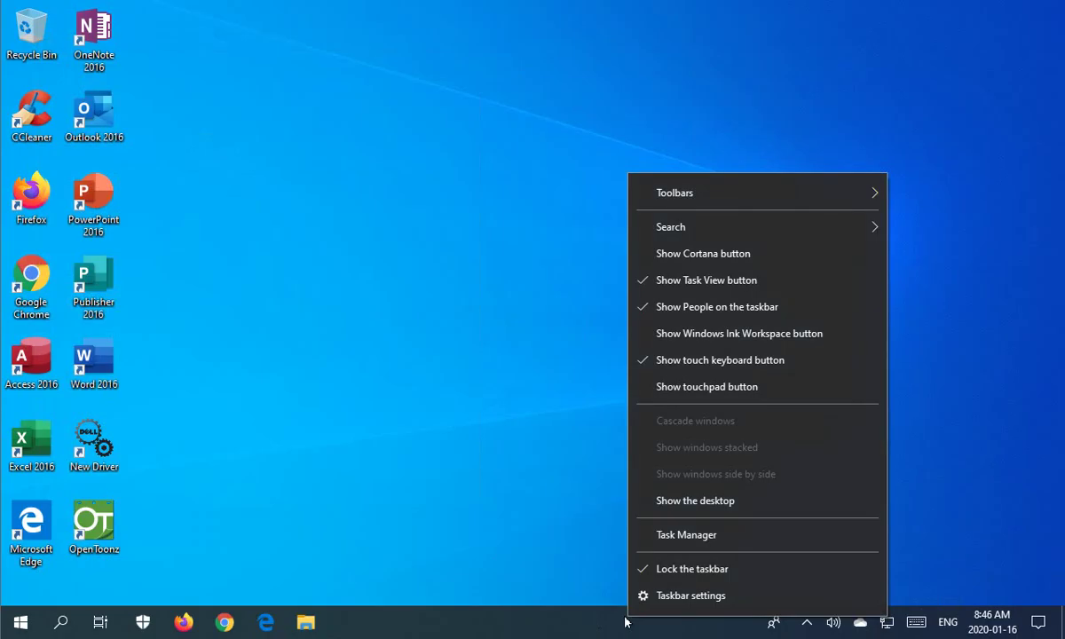
left_click(699, 365)
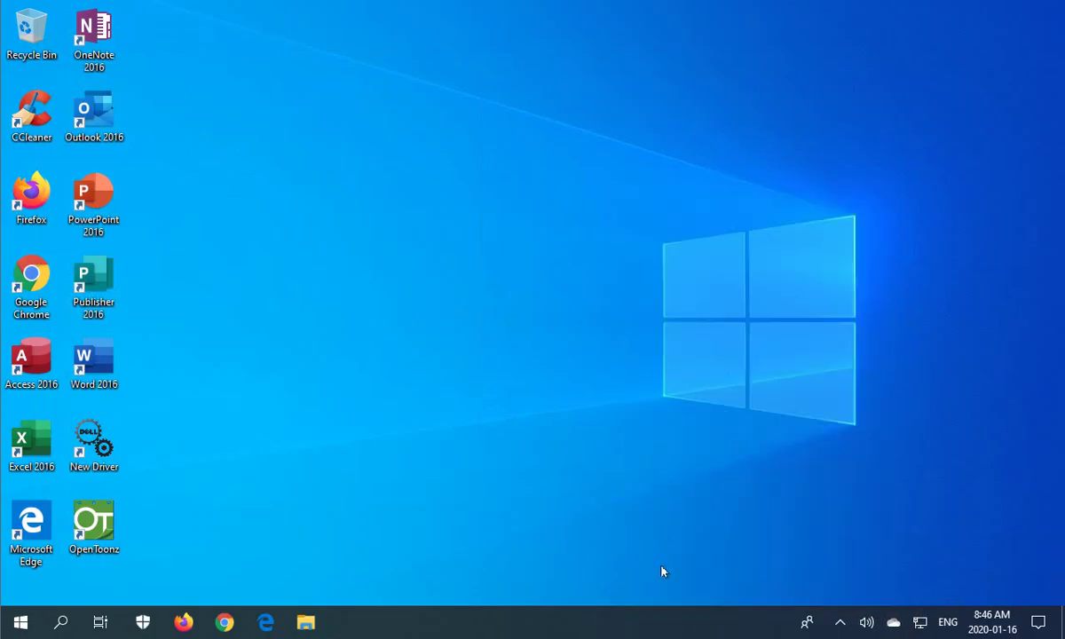
right_click(654, 623)
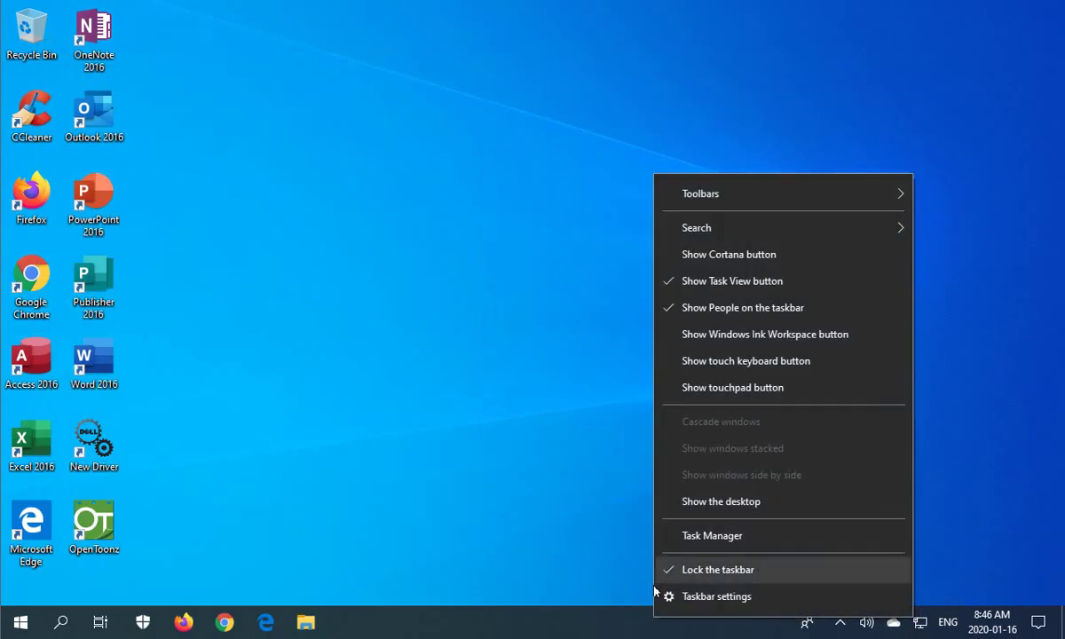
left_click(720, 314)
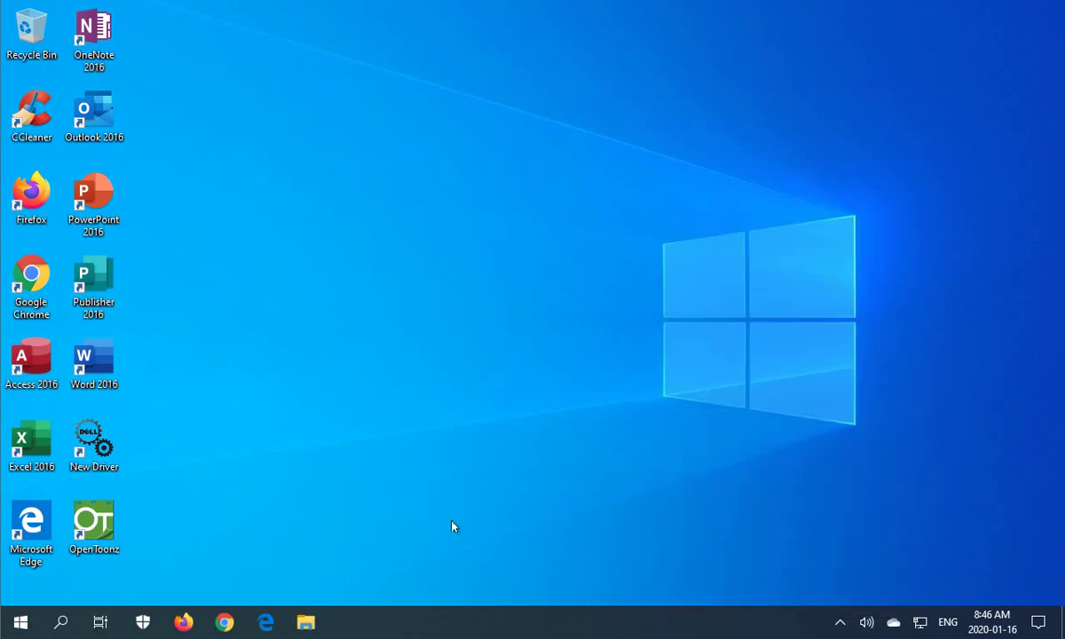
Reopen File Explorer and Microsoft Edge from the taskbar
left_click(306, 622)
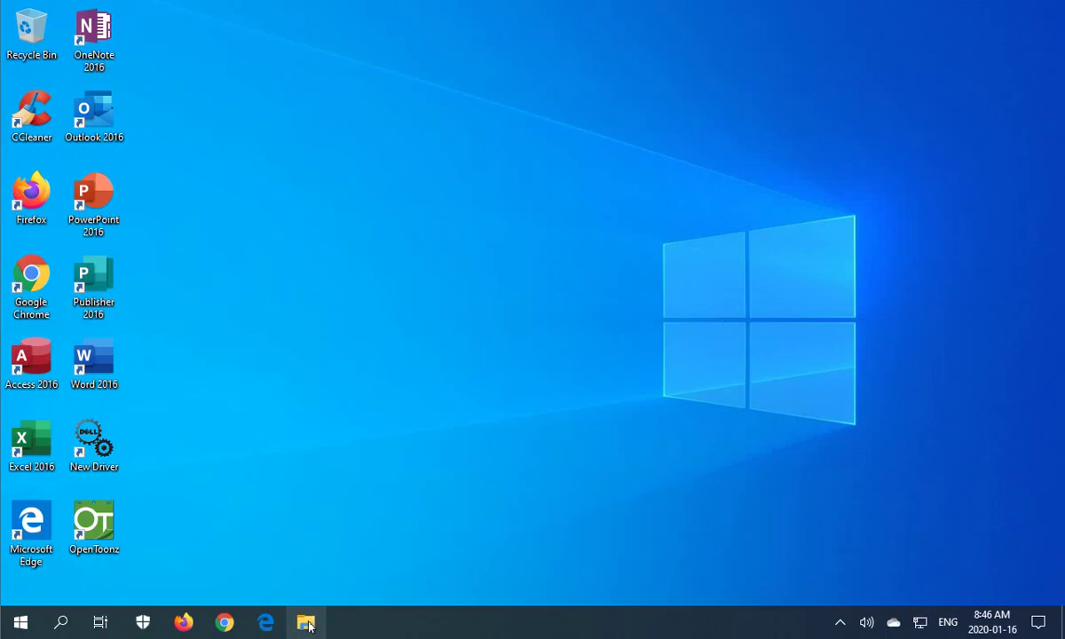
left_click(266, 624)
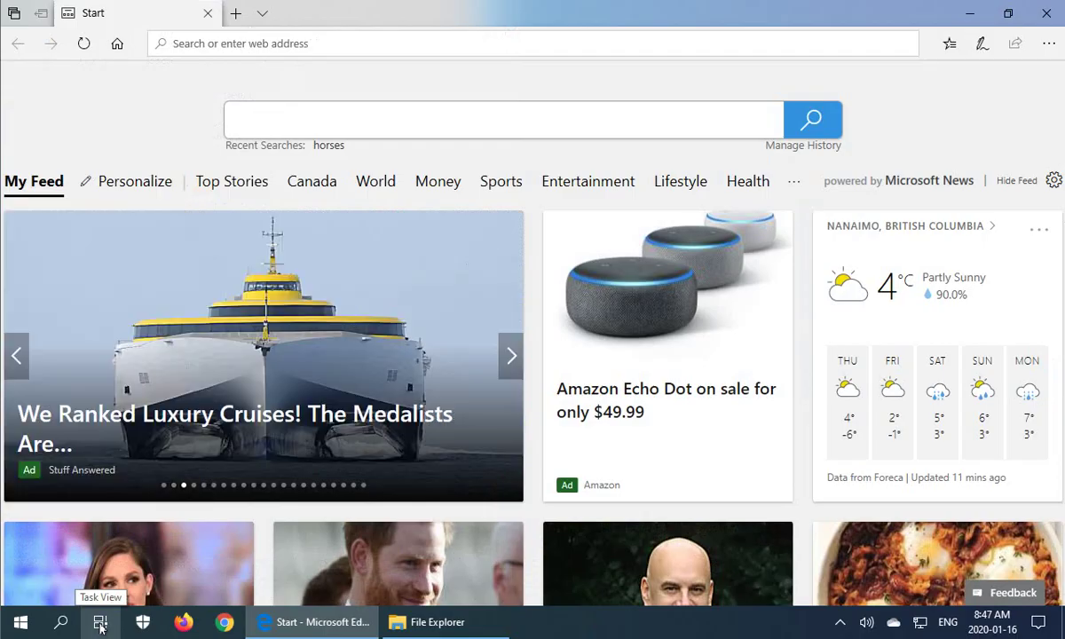
Compare the open windows on Desktop 1 and Desktop 2 in Task View and leave with Desktop 2 active
left_click(100, 622)
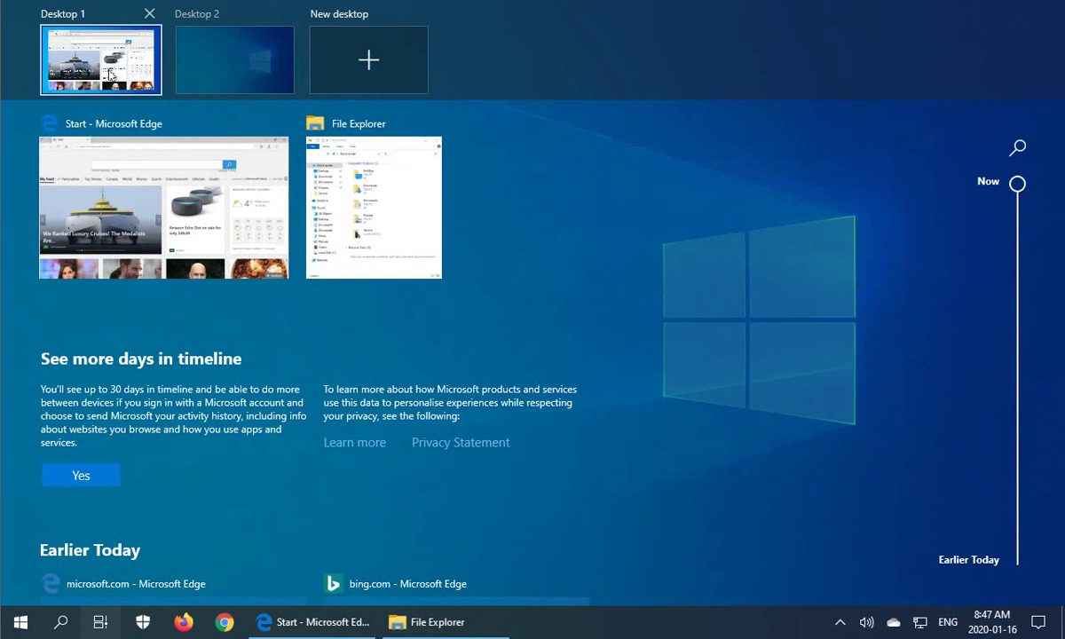
mouse_move(196, 54)
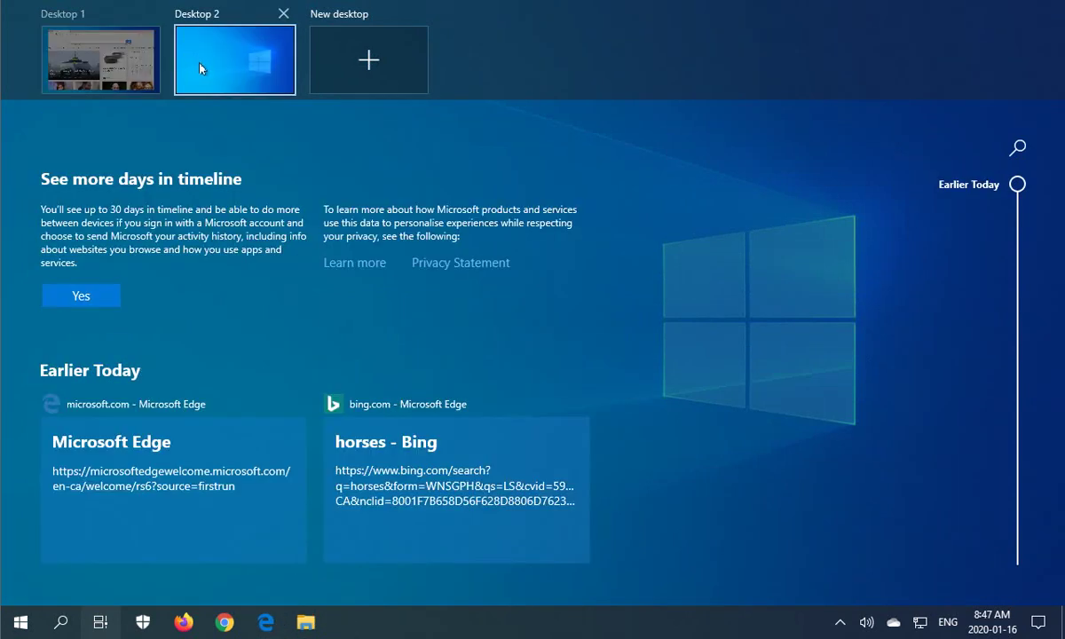
mouse_move(124, 59)
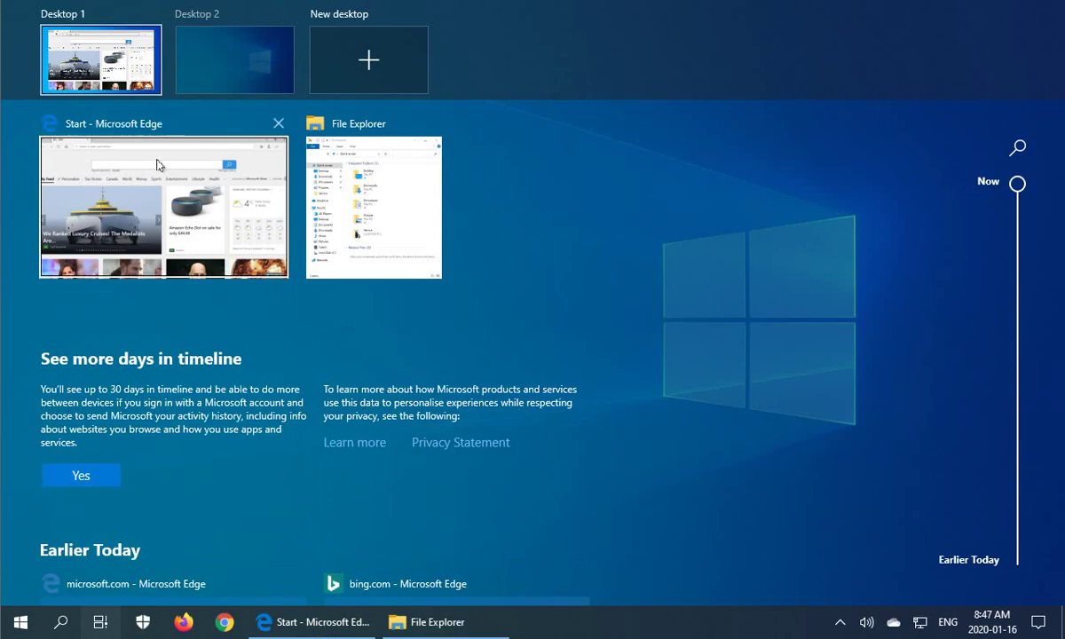
mouse_move(293, 88)
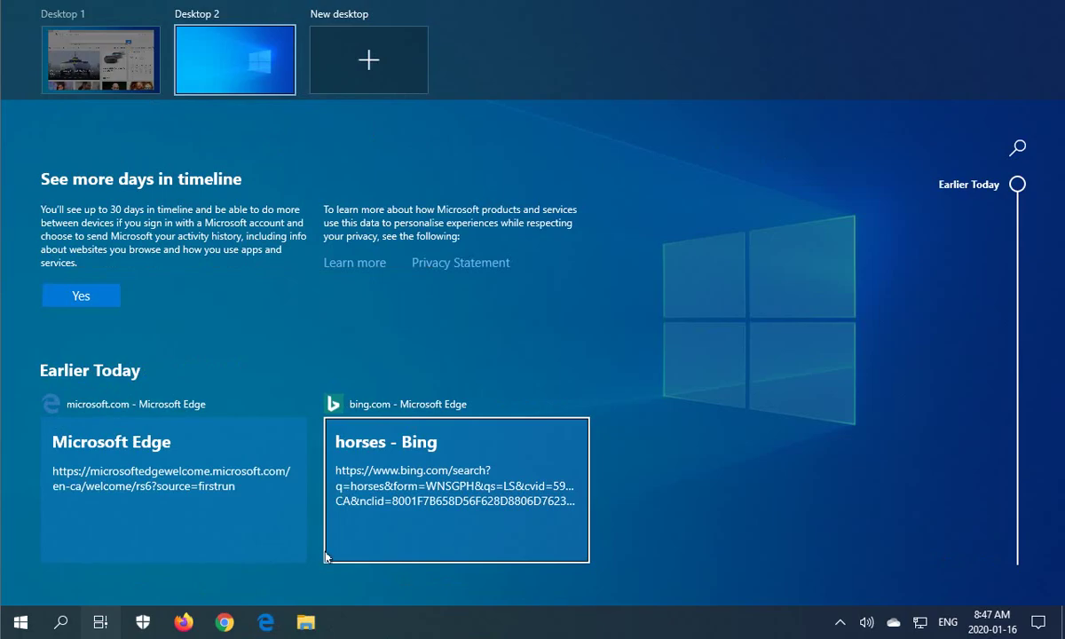
left_click(363, 617)
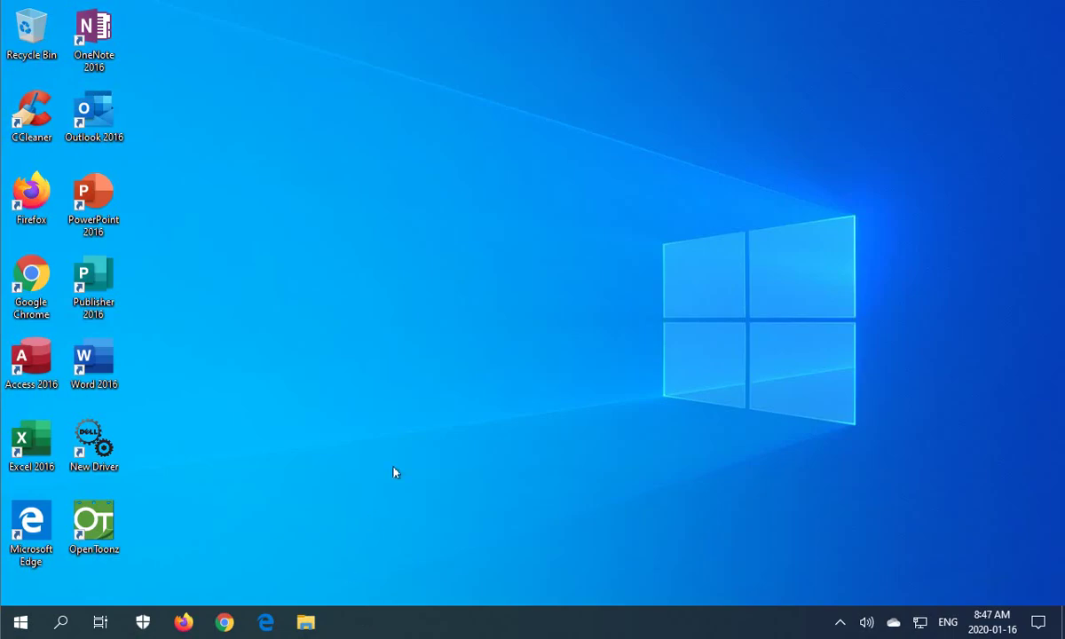
Hide the Task View button from the taskbar
right_click(396, 624)
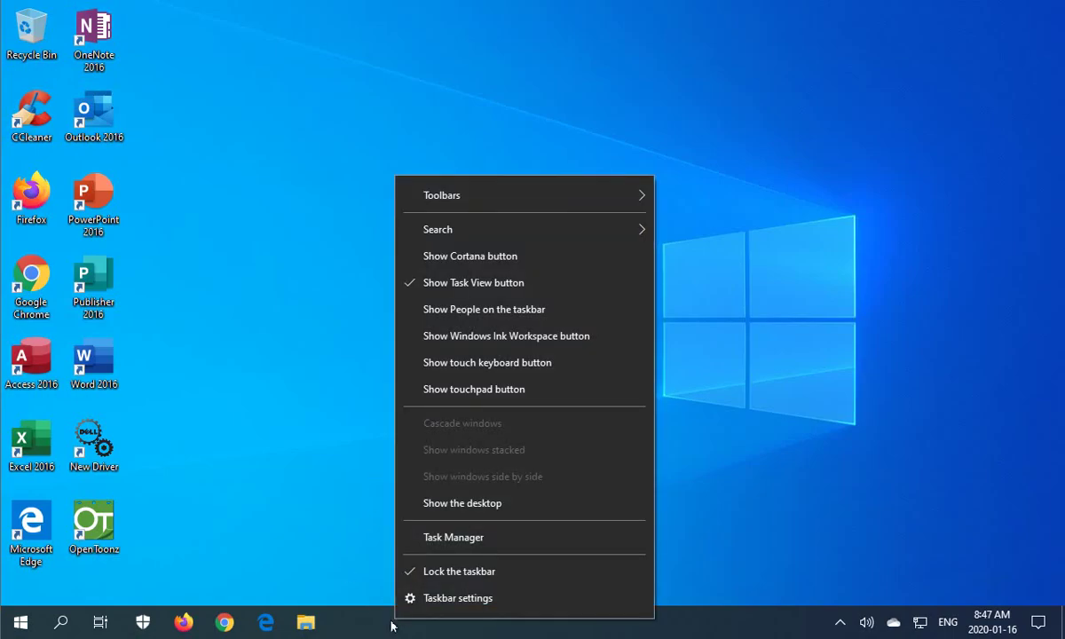
left_click(492, 291)
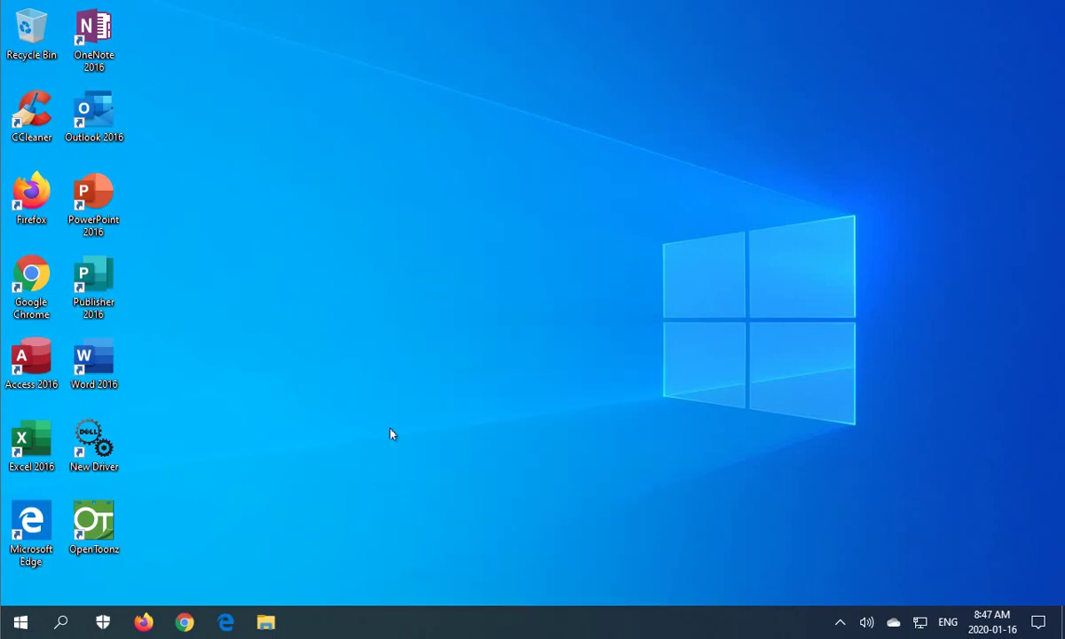
Turn on tamper protection in Windows Security from its hidden notification icon, then close it and recheck the icon's status
left_click(840, 624)
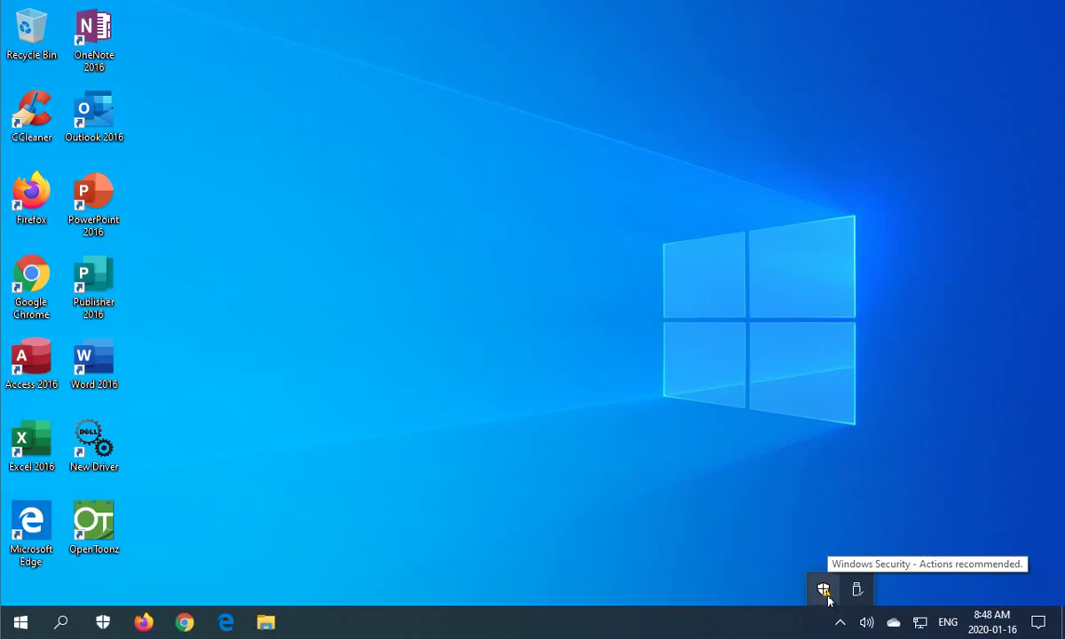
left_click(824, 596)
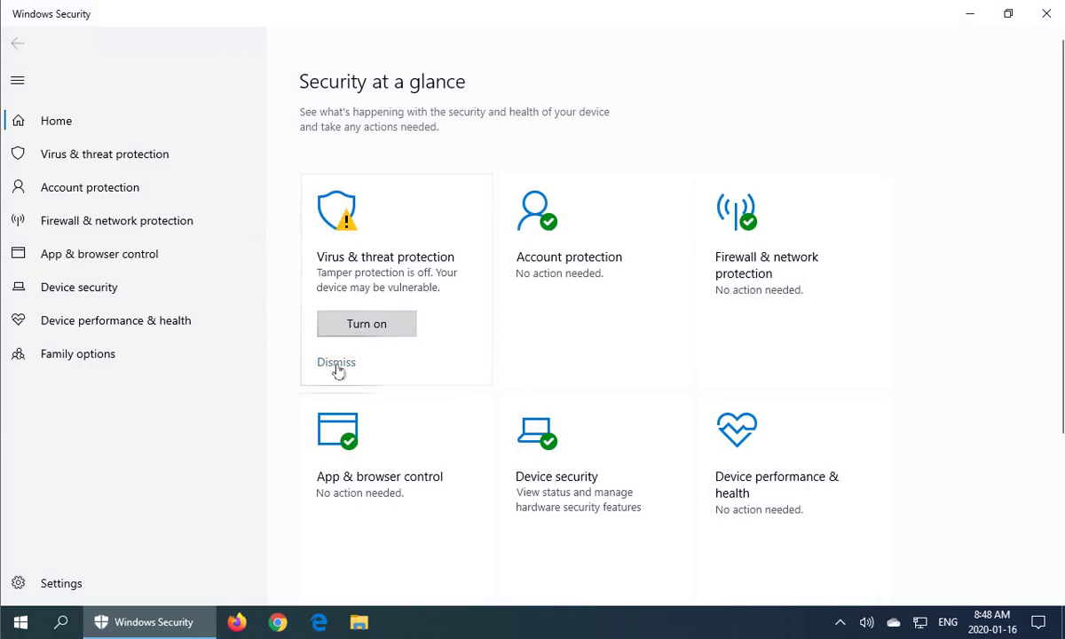
left_click(356, 326)
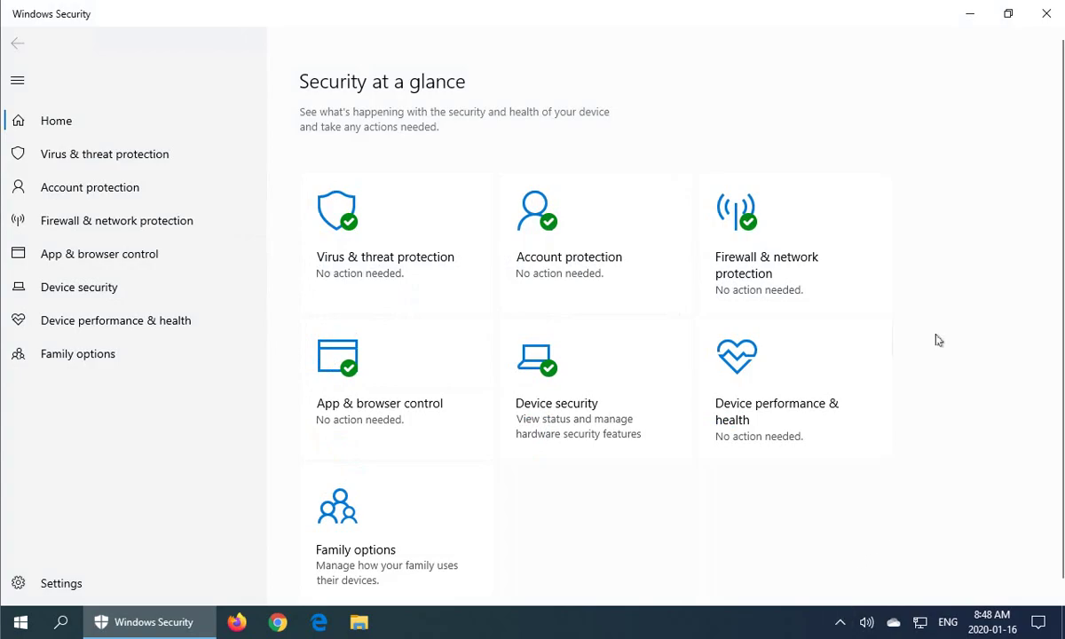
left_click(1046, 14)
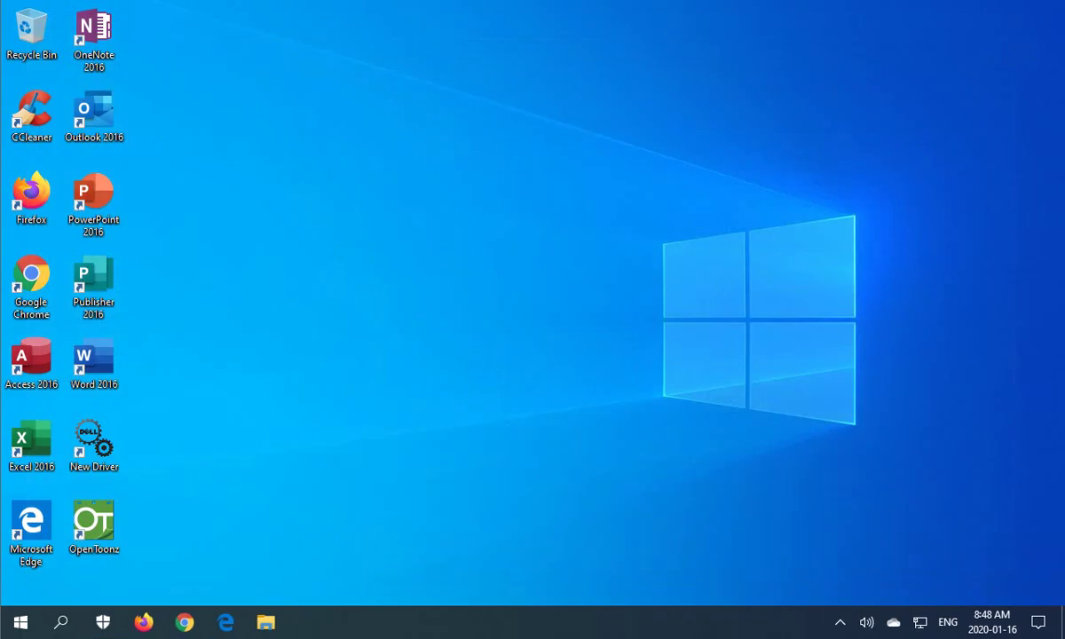
left_click(842, 622)
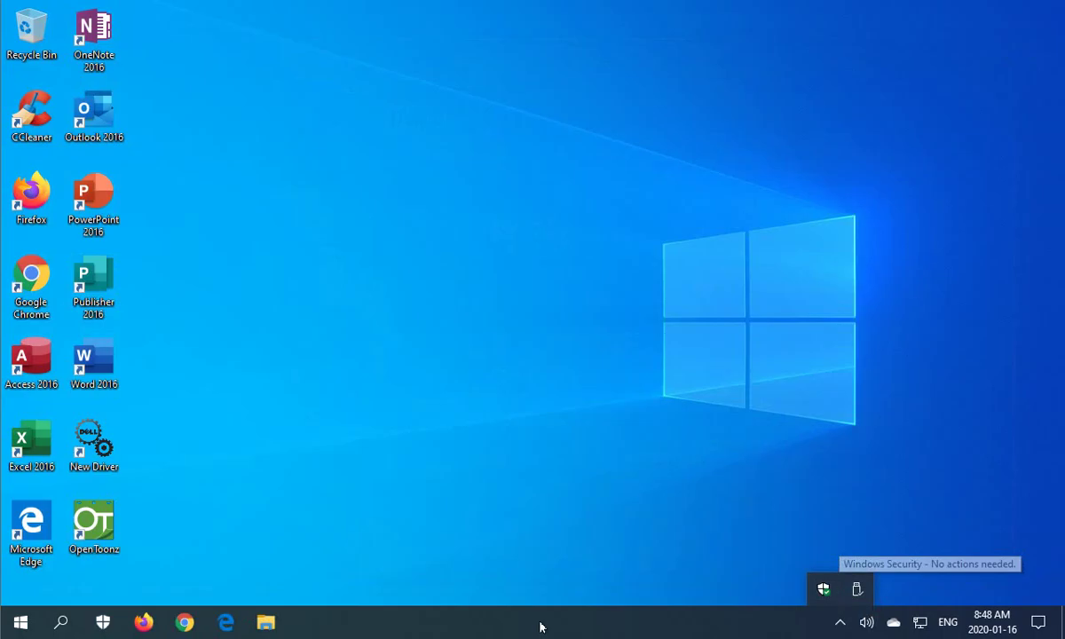
Open the taskbar settings for notification area icons and turn off the Microsoft OneDrive icon
right_click(617, 624)
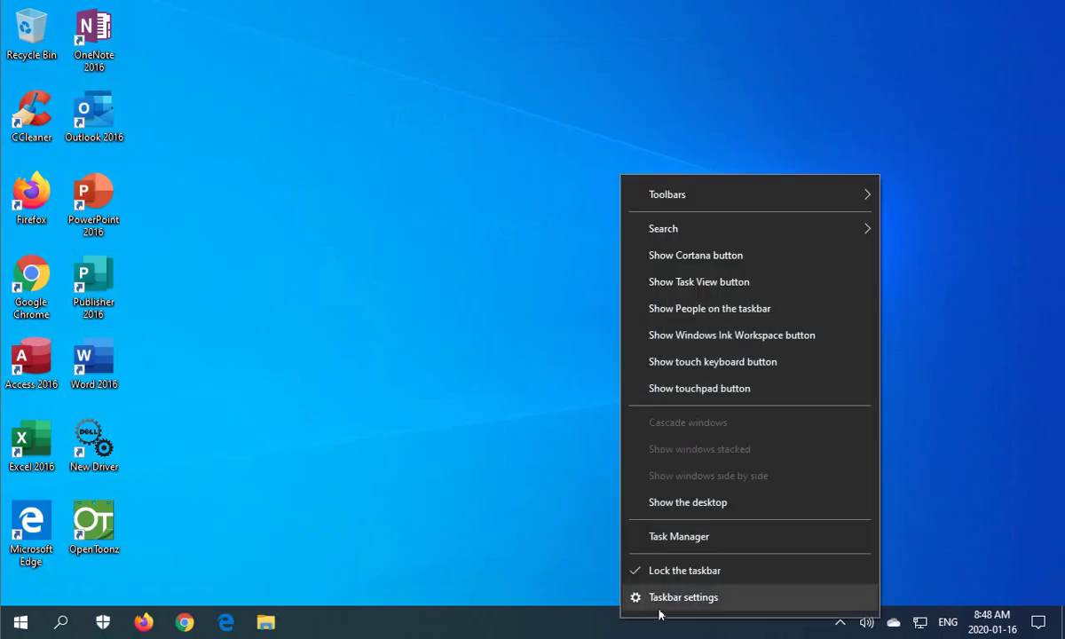
left_click(682, 597)
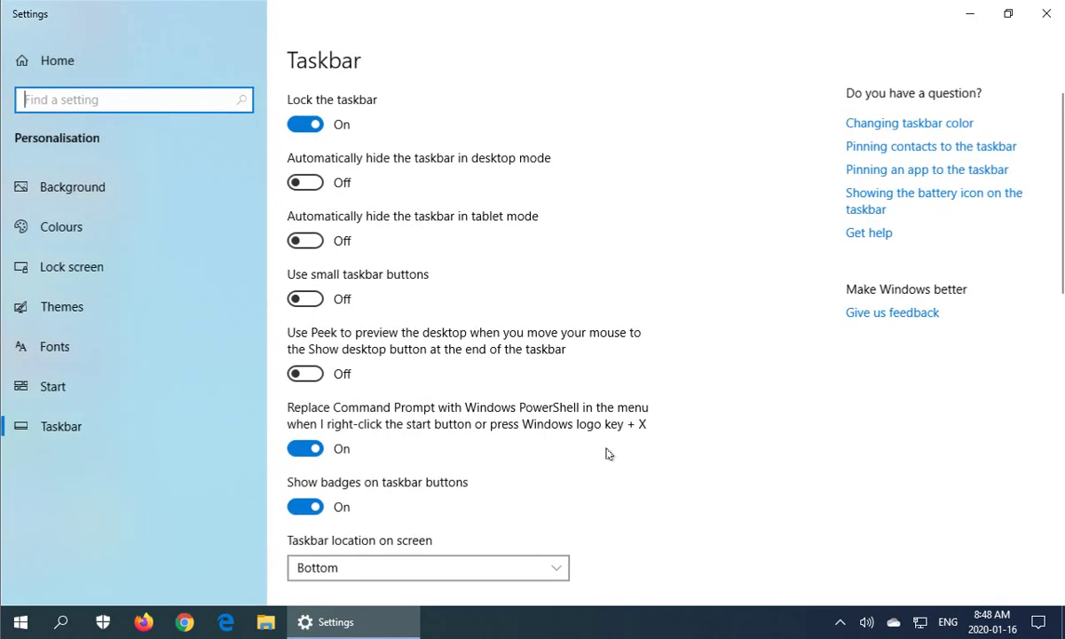
scroll(605, 454, "down", 5)
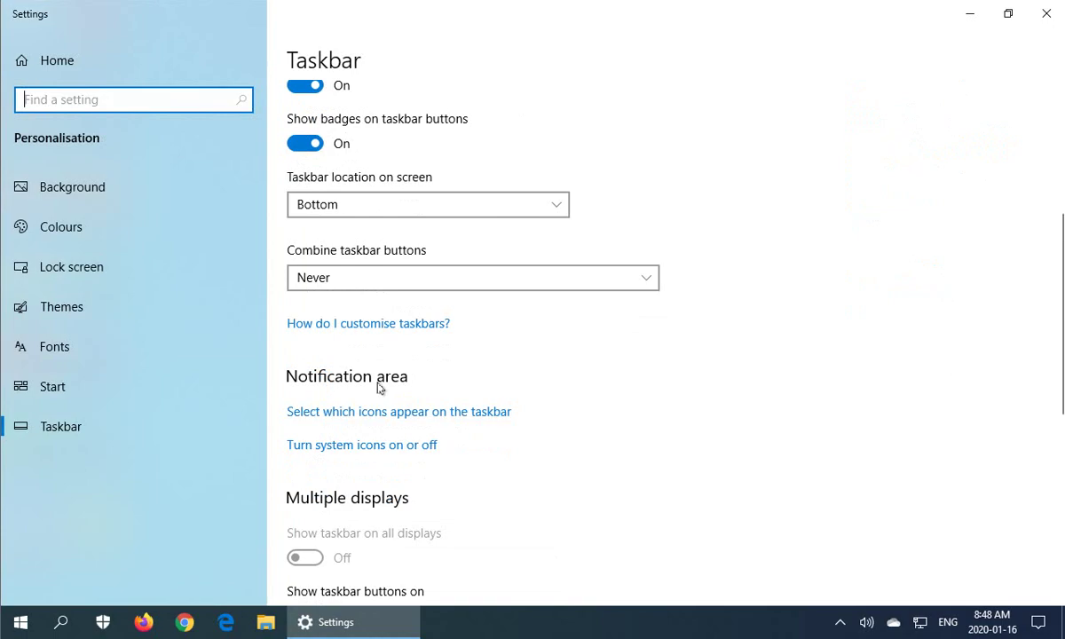
left_click(360, 413)
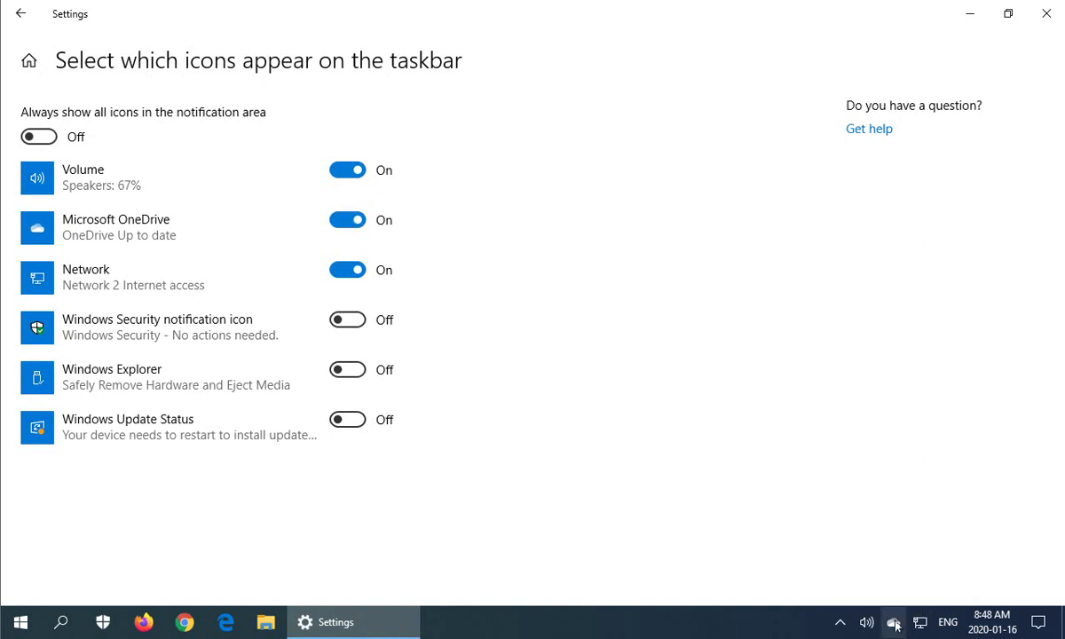
left_click(338, 232)
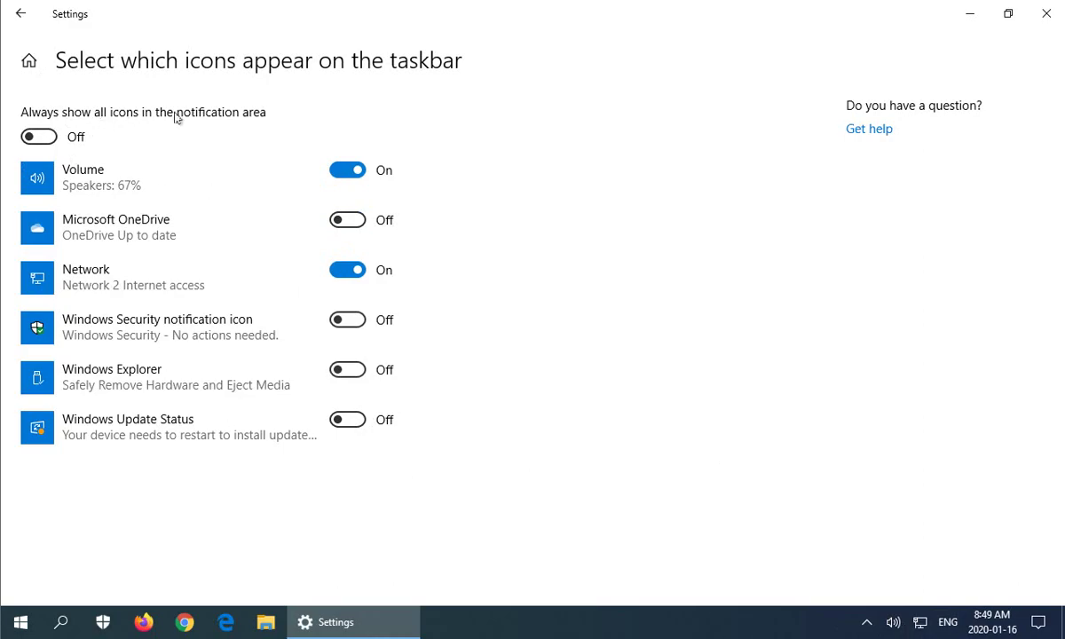
Try always showing all icons in the notification area and switch that option back off
left_click(40, 141)
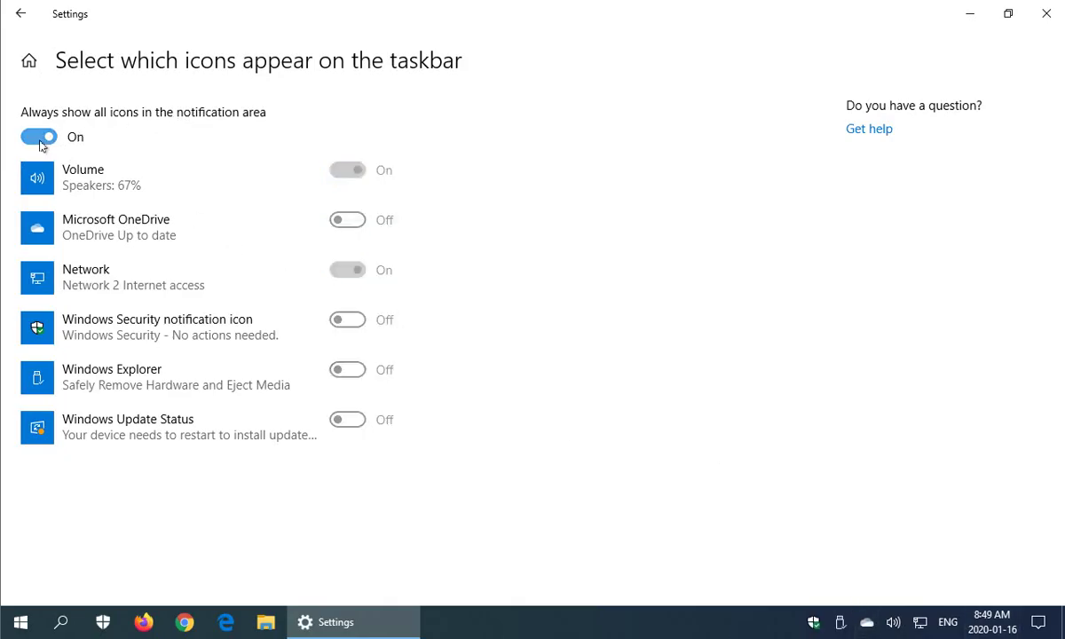
left_click(40, 139)
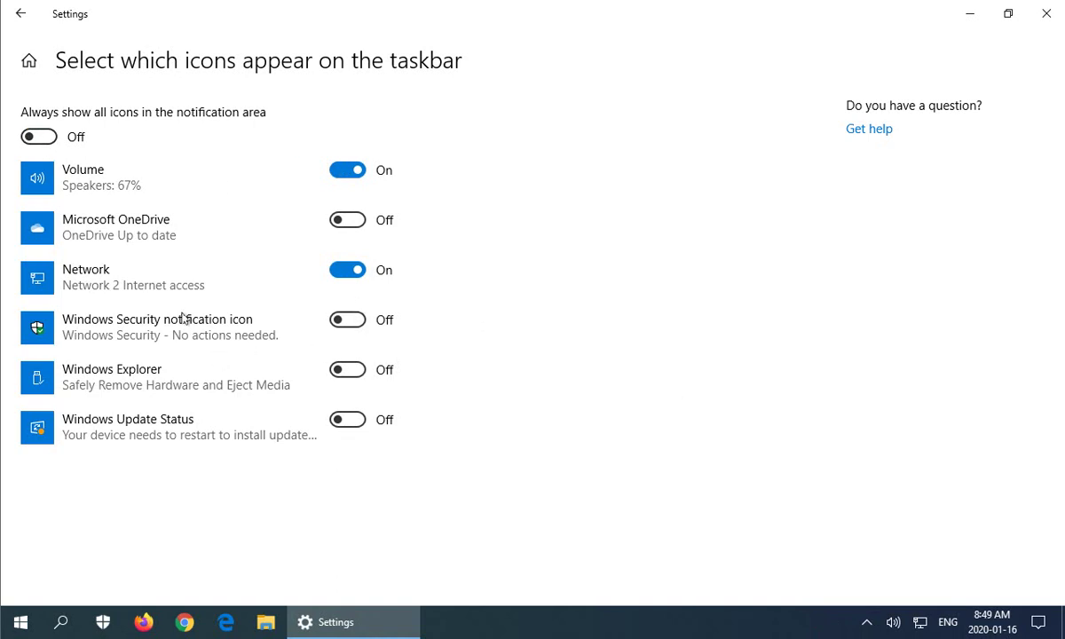
Turn on the Windows Security notification icon for the taskbar and close Settings
left_click(355, 320)
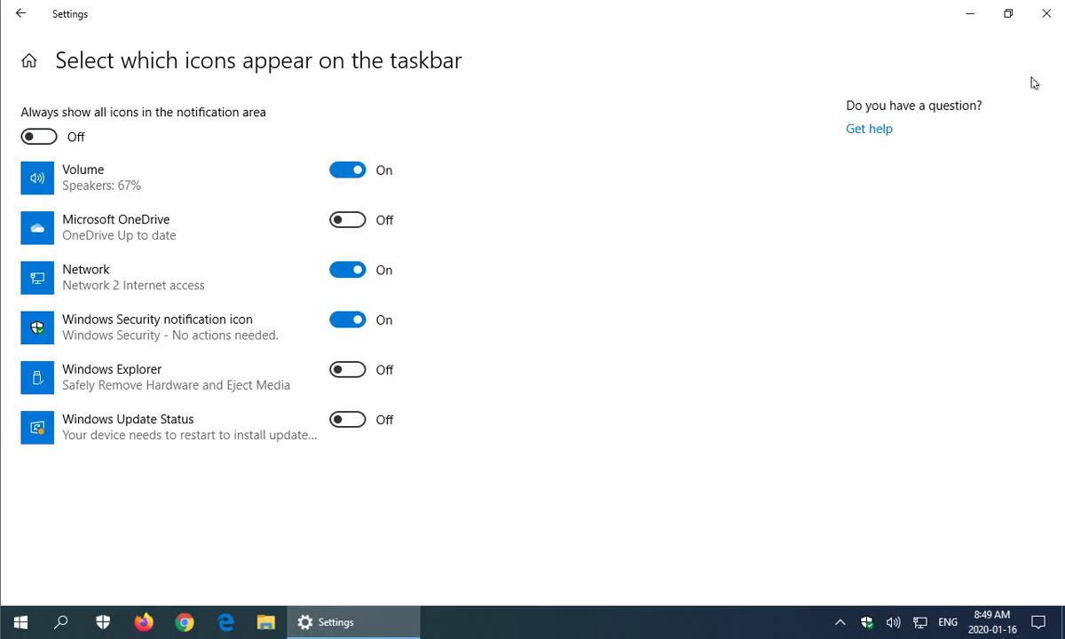
left_click(1046, 14)
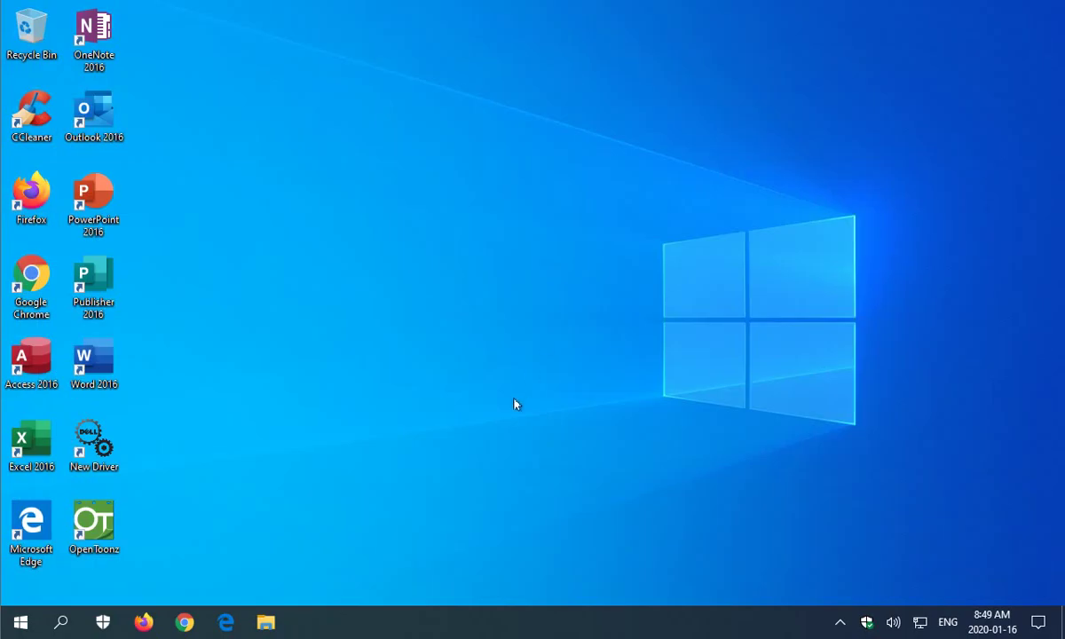
Open the date and time settings from the taskbar clock and review the time zone, daylight saving and calendar options
right_click(987, 627)
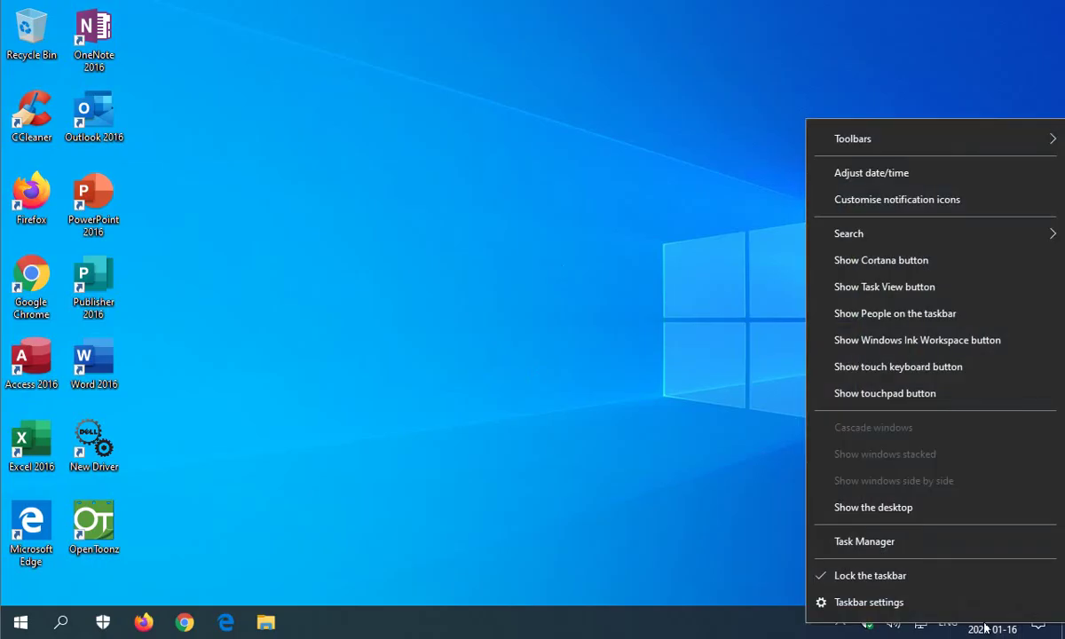
left_click(892, 185)
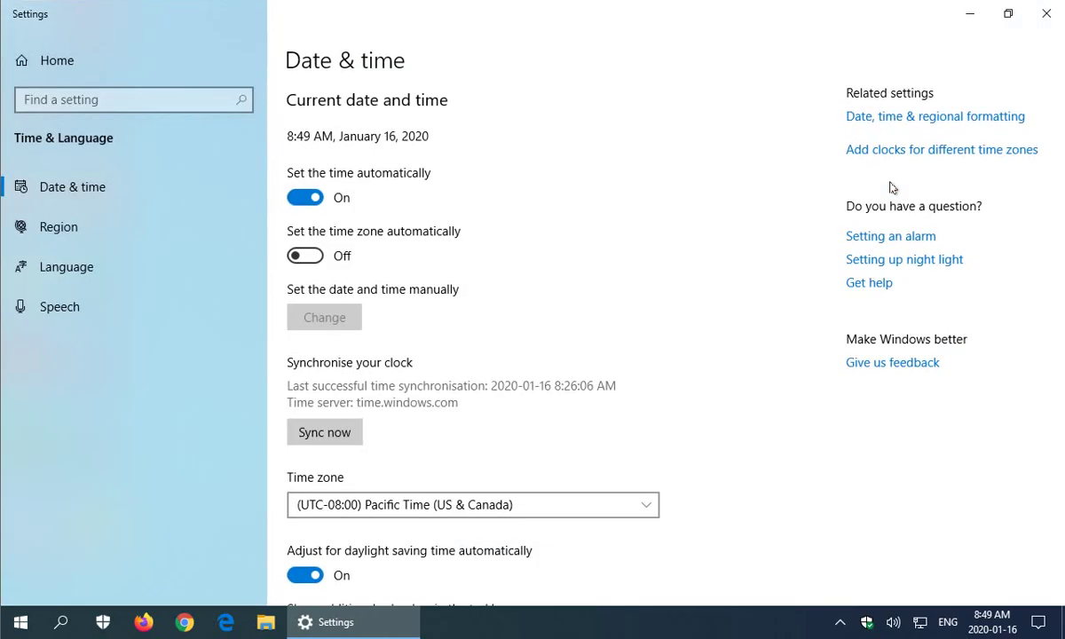
scroll(755, 399, "down", 3)
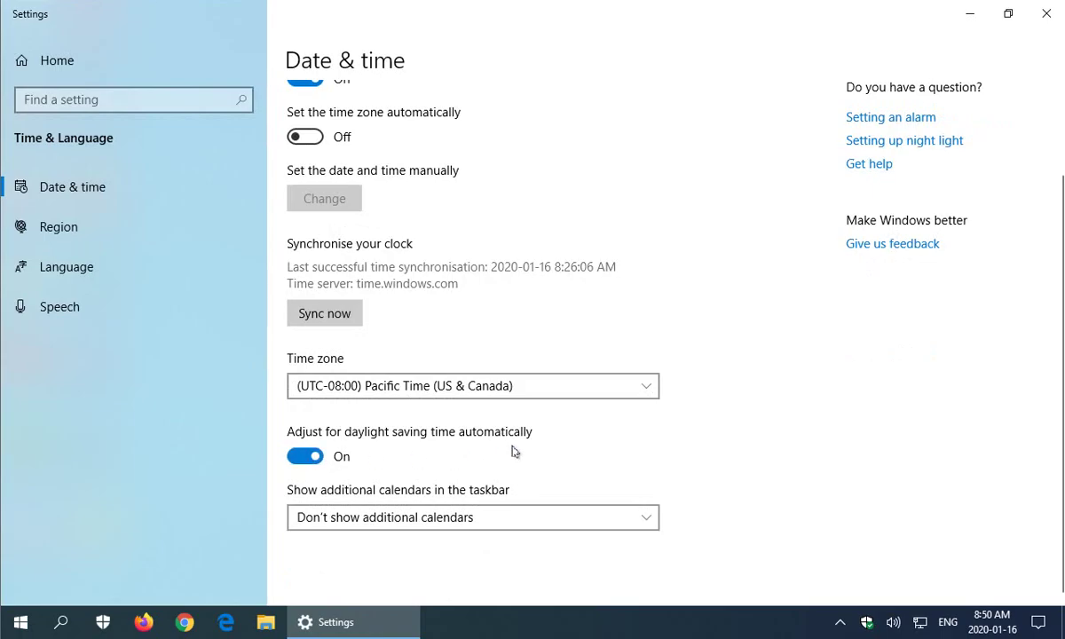
scroll(614, 471, "up", 3)
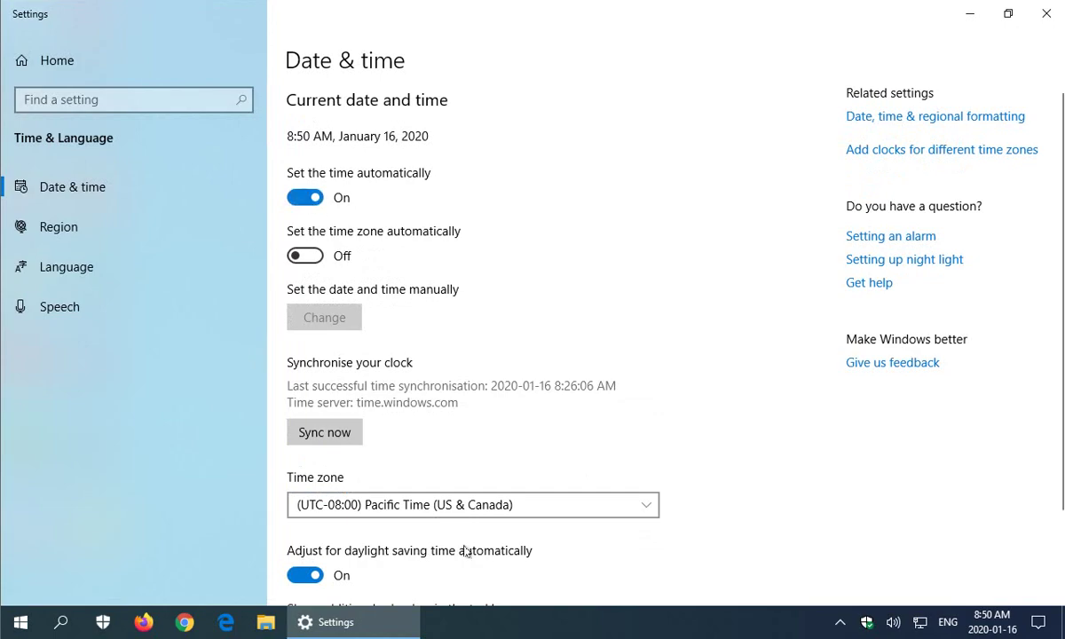
Try turning off automatic time setting, turn it back on and close Settings
left_click(310, 203)
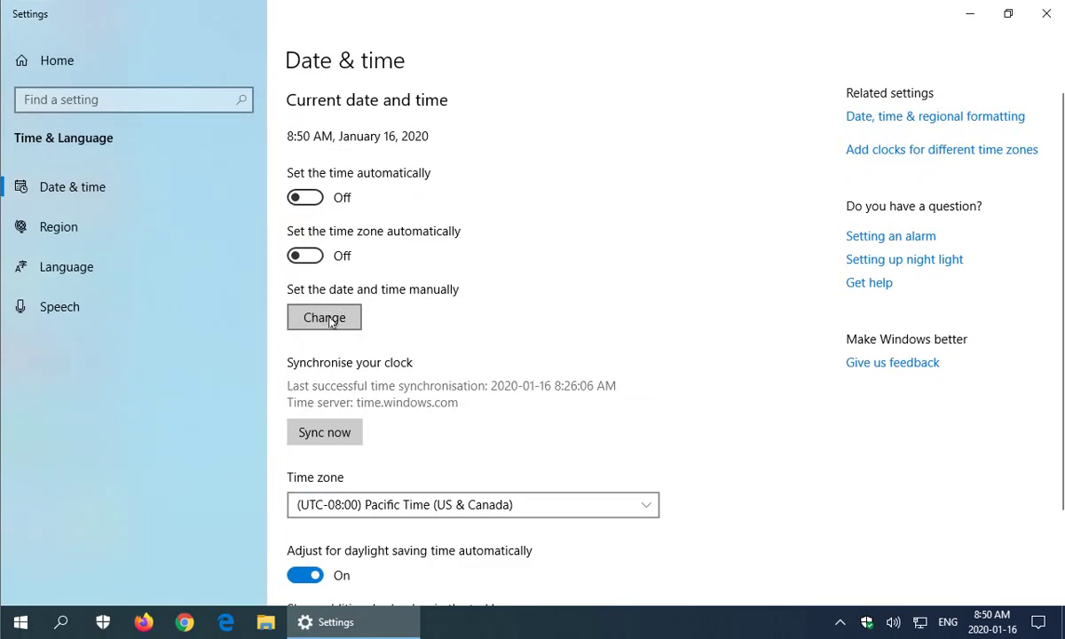
left_click(309, 198)
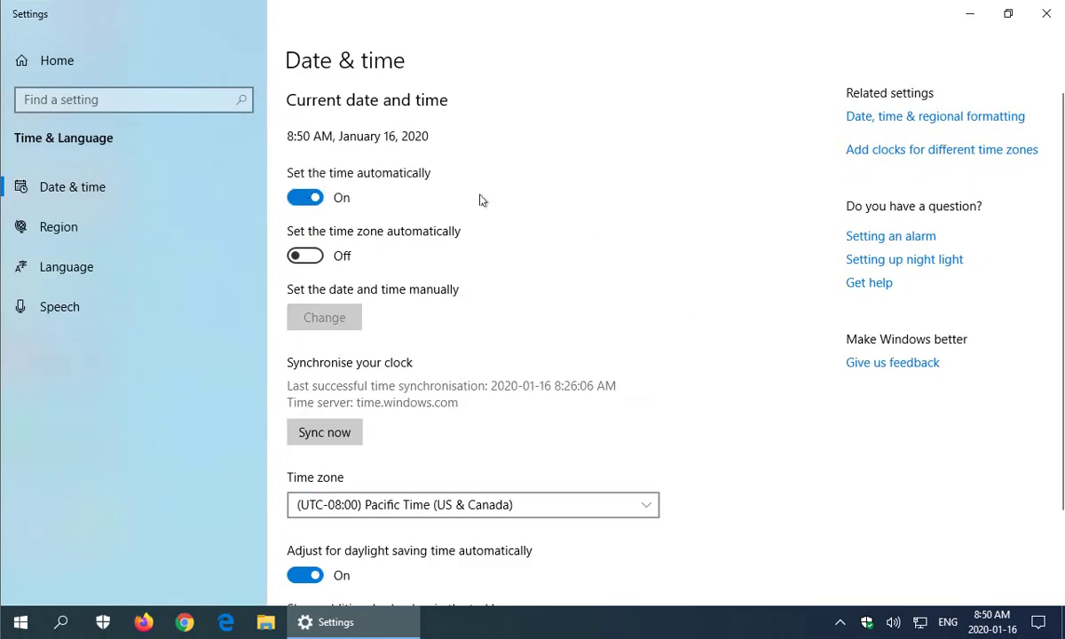
left_click(1047, 14)
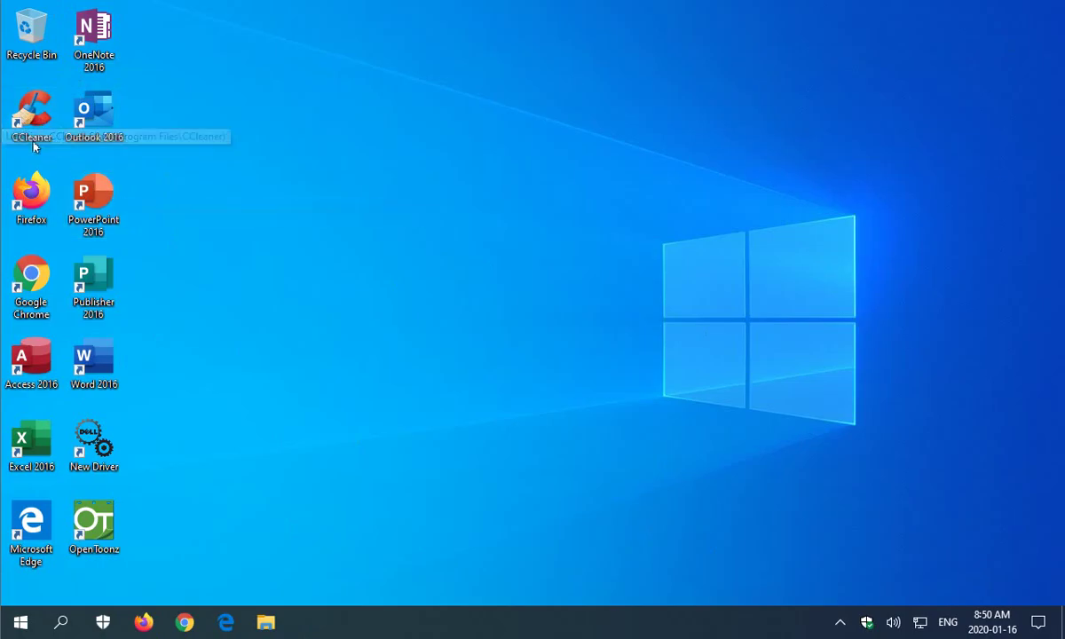
Move the CCleaner desktop shortcut to the Recycle Bin and undo the deletion
left_click_drag(33, 129, 38, 51)
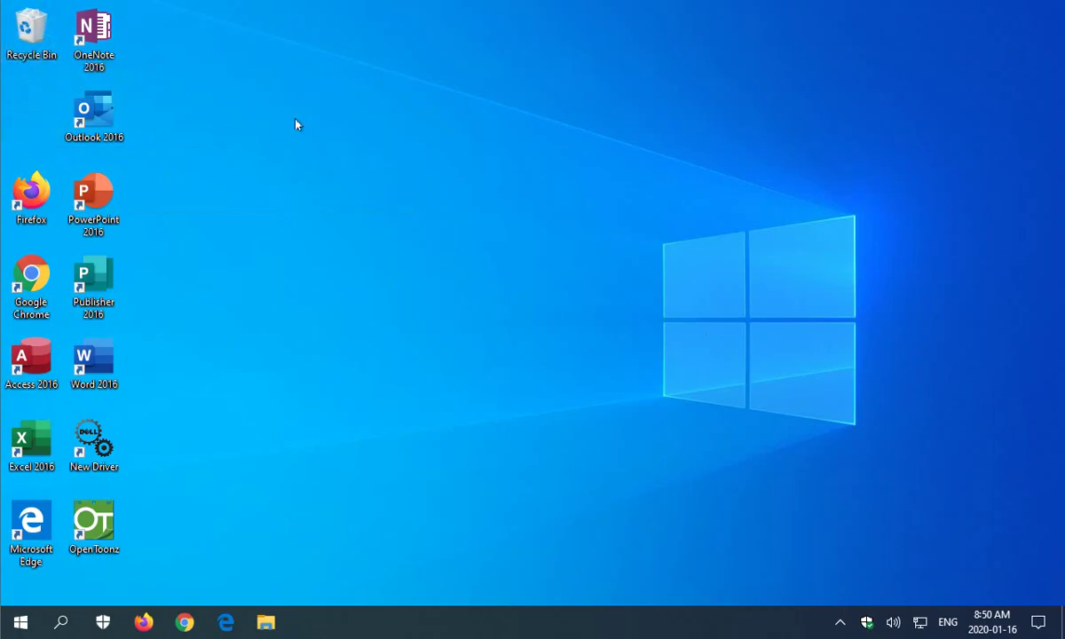
key("ctrl+z")
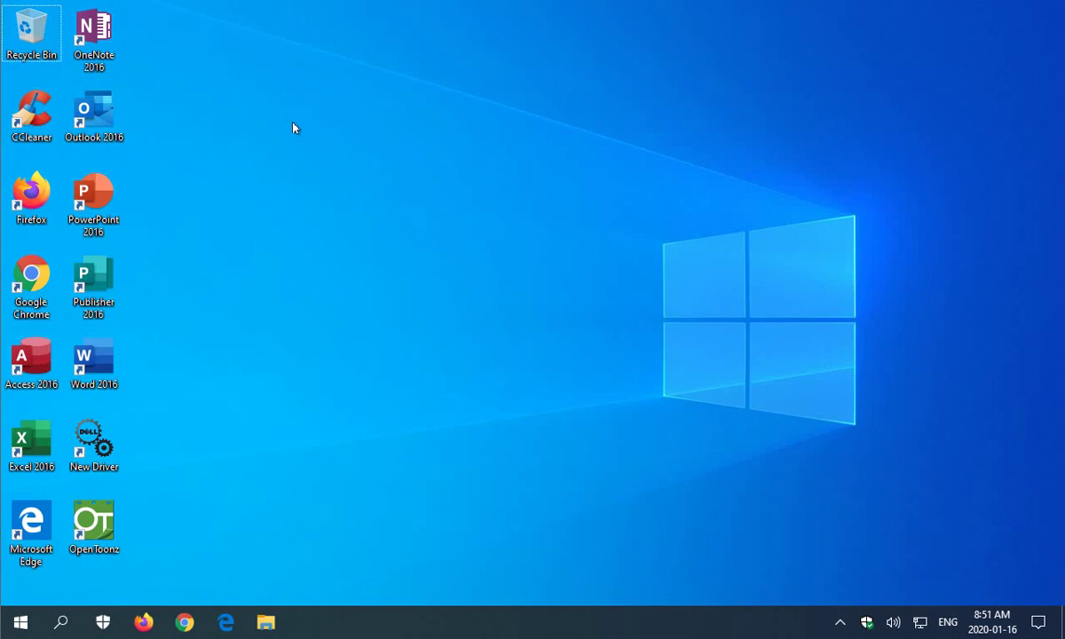
right_click(25, 117)
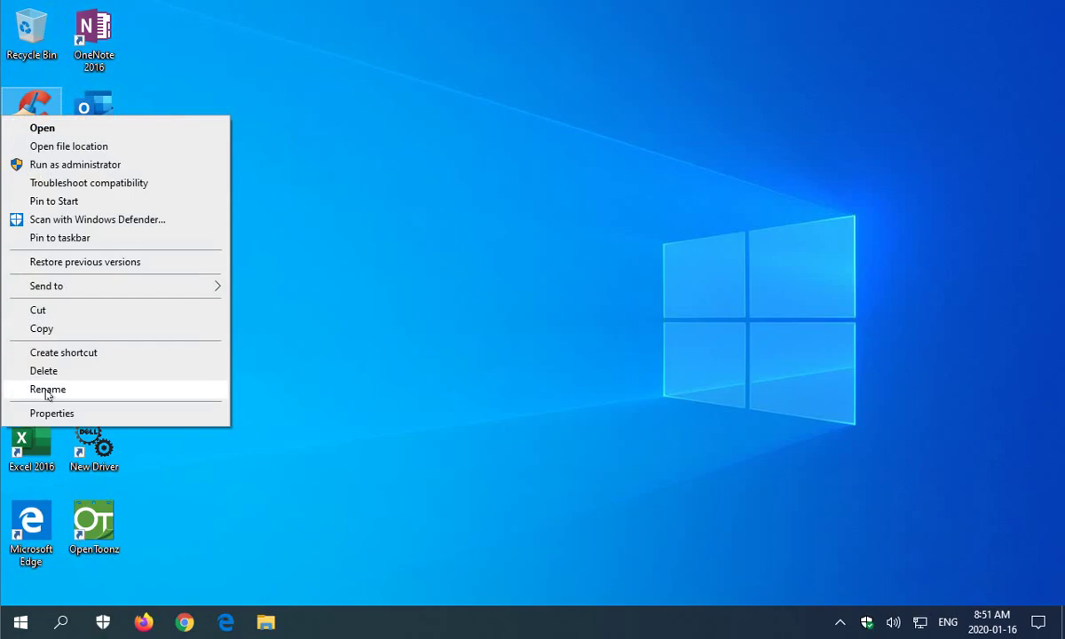
left_click(413, 210)
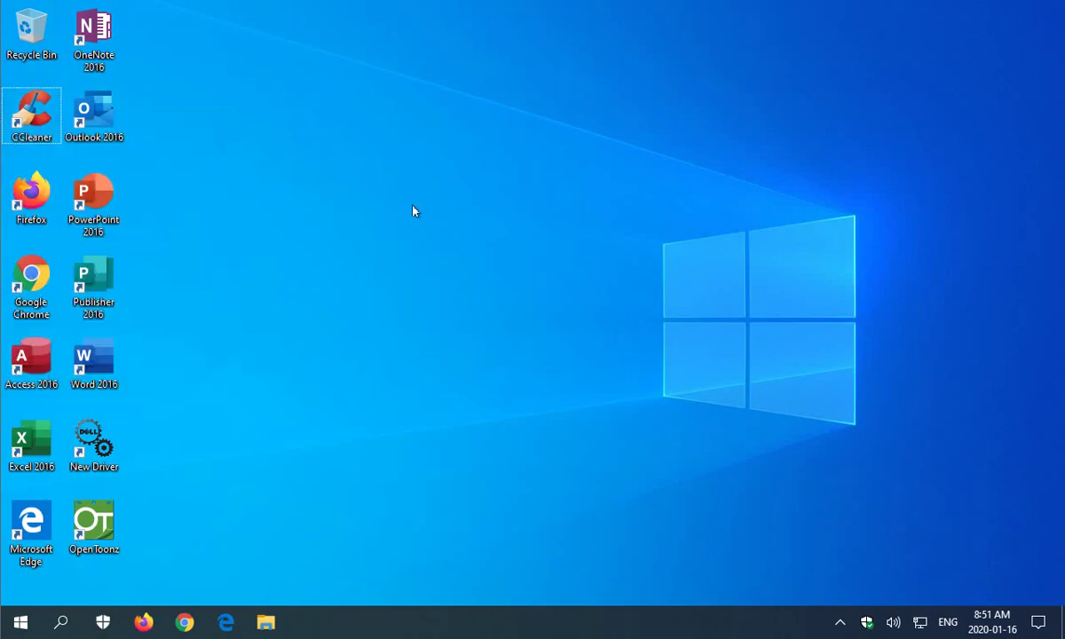
Display the desktop icons as large icons and return them to medium icons
right_click(325, 167)
mouse_move(251, 178)
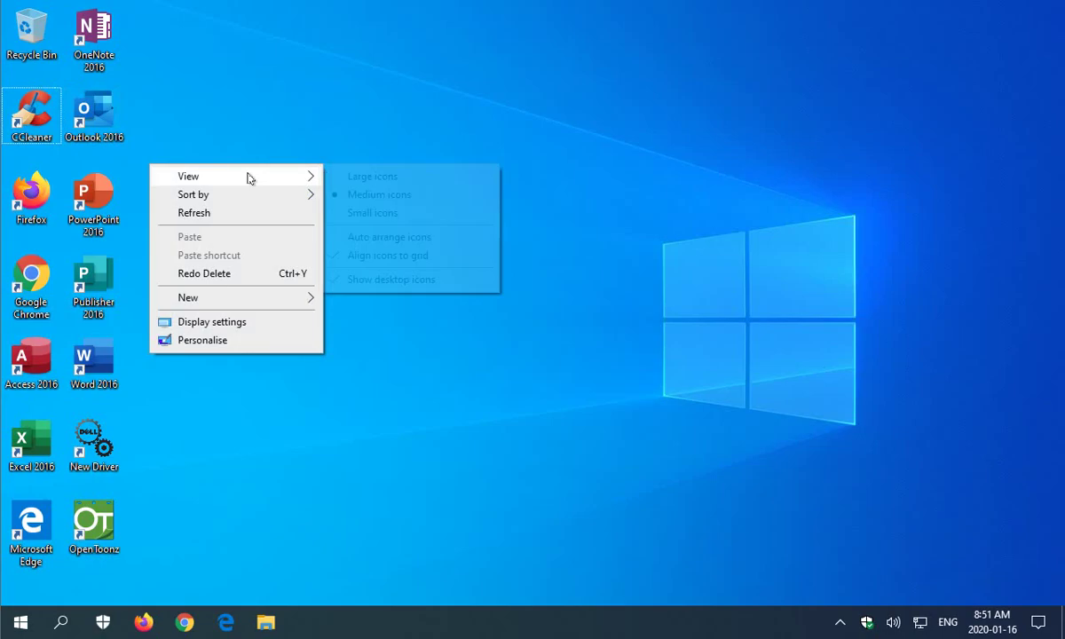
left_click(372, 176)
right_click(388, 183)
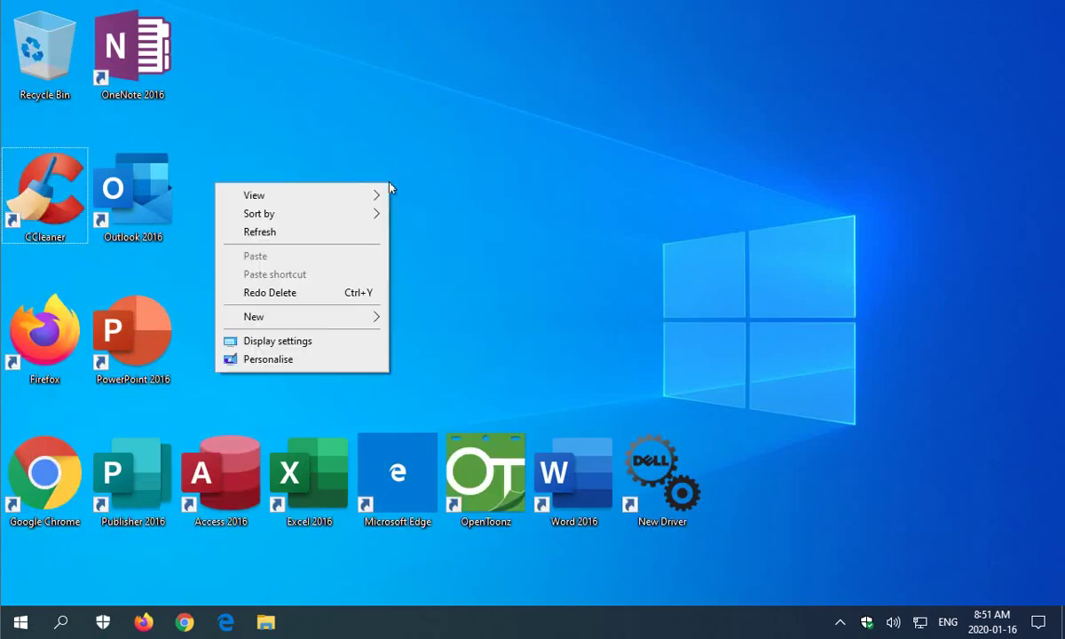
mouse_move(377, 195)
left_click(415, 214)
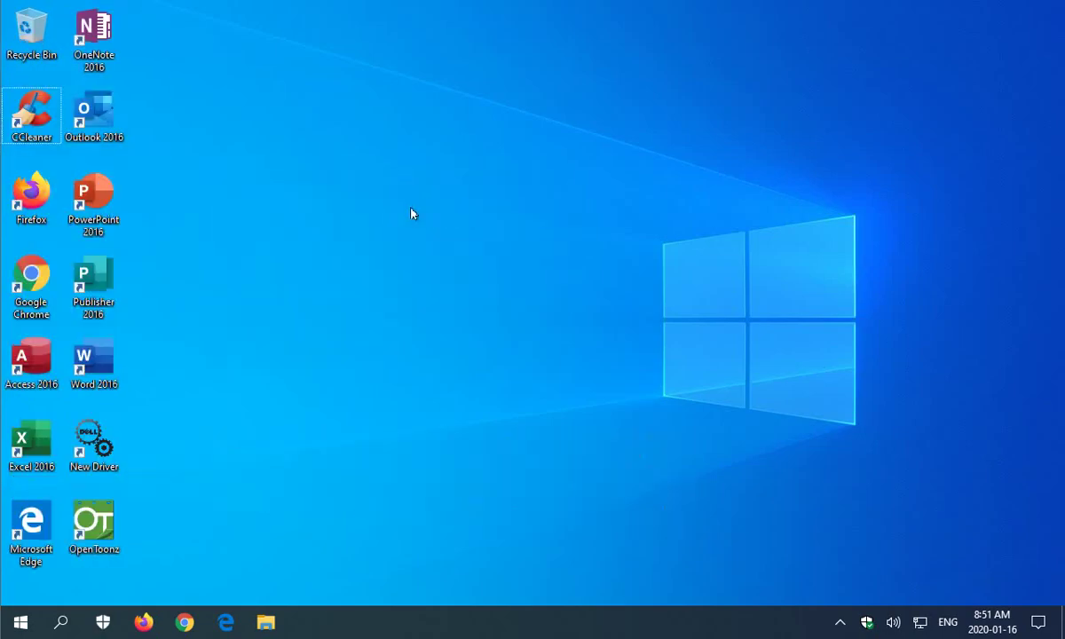
Display the desktop icons as small icons and return them to medium icons
right_click(410, 210)
mouse_move(382, 222)
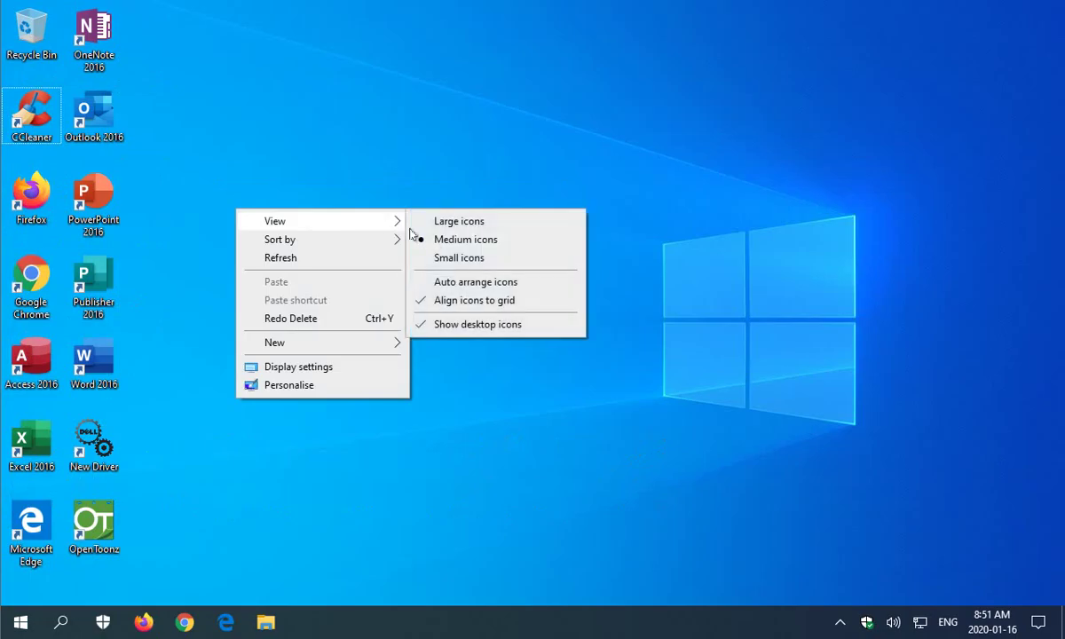
left_click(450, 259)
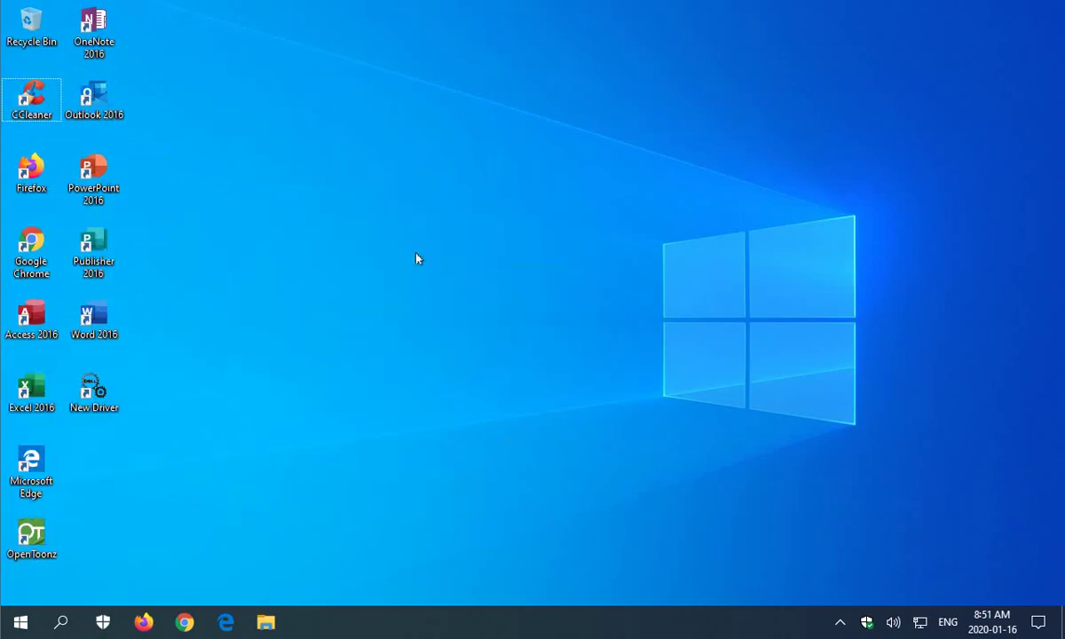
right_click(433, 167)
mouse_move(370, 183)
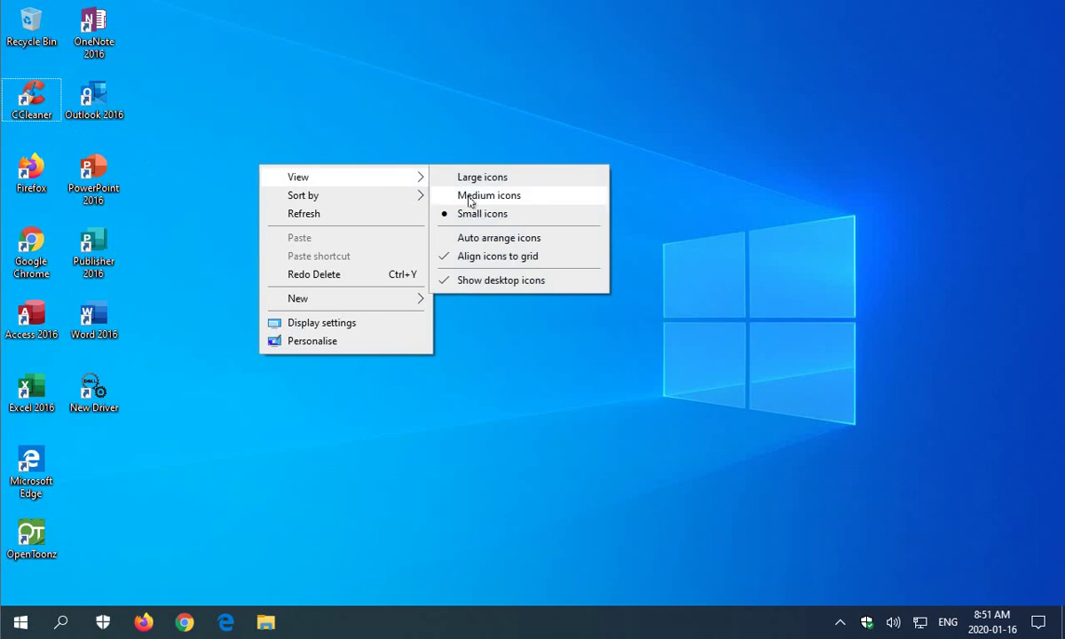
left_click(461, 195)
Try sorting the desktop icons by name, by item type and by date modified
right_click(370, 178)
mouse_move(312, 207)
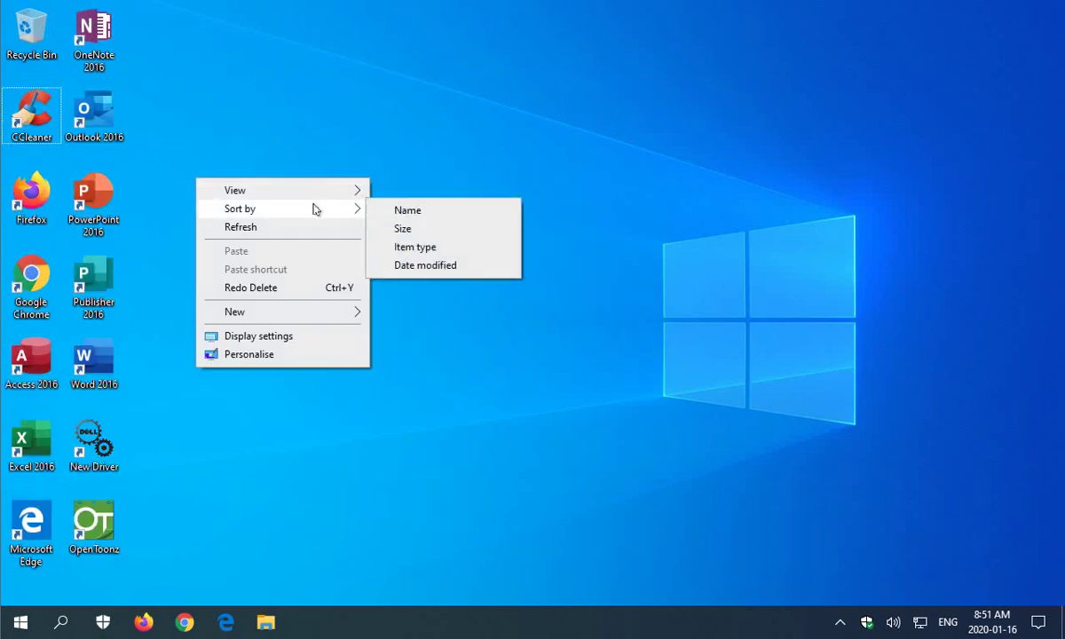
left_click(405, 213)
right_click(383, 201)
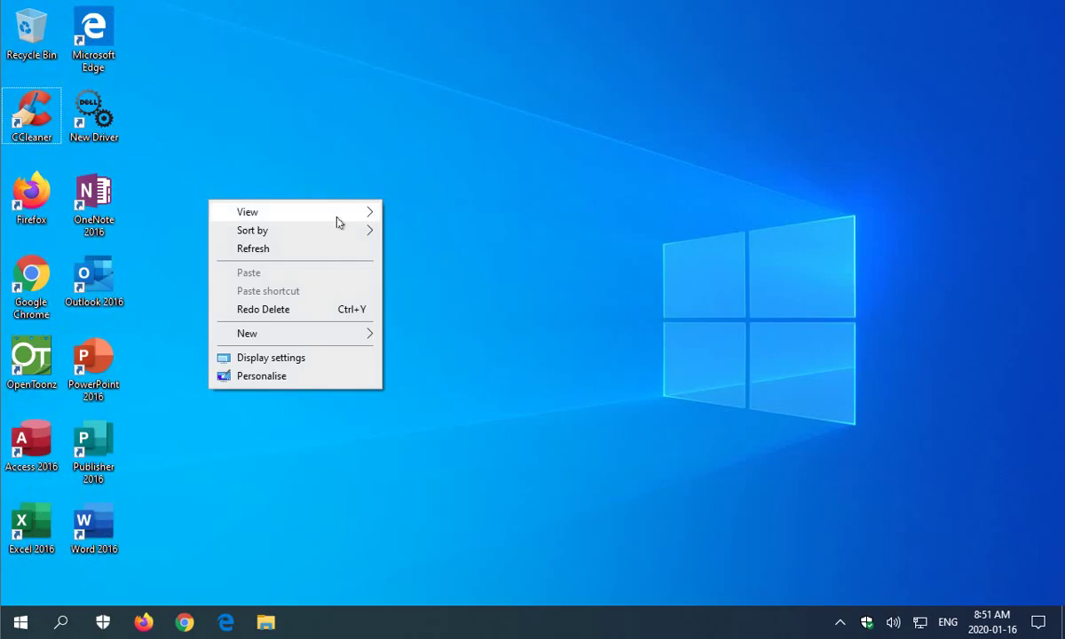
mouse_move(336, 230)
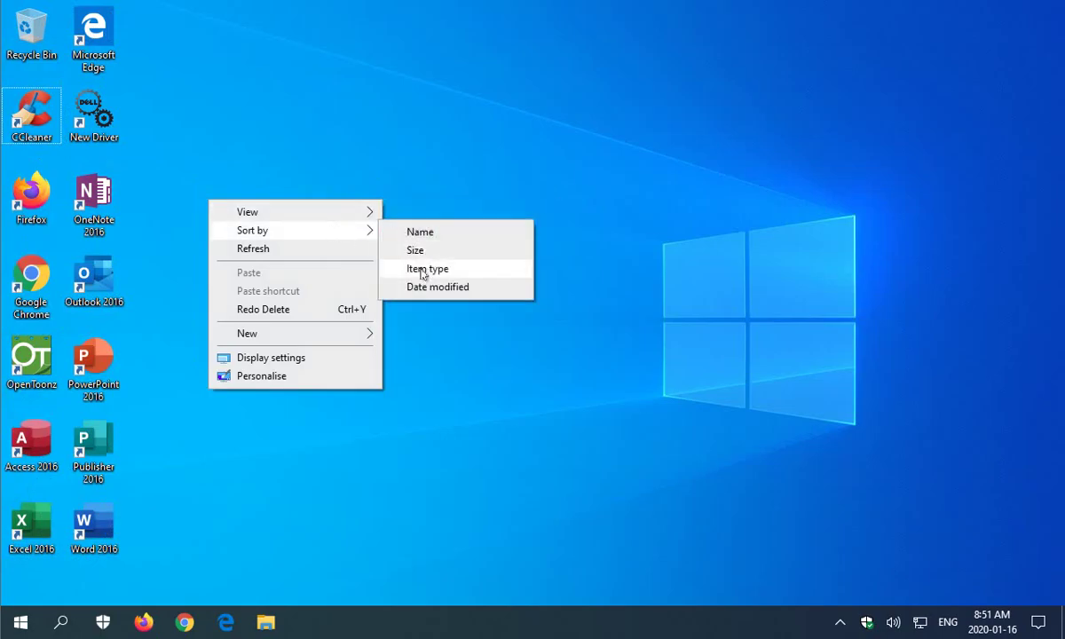
left_click(422, 272)
right_click(387, 238)
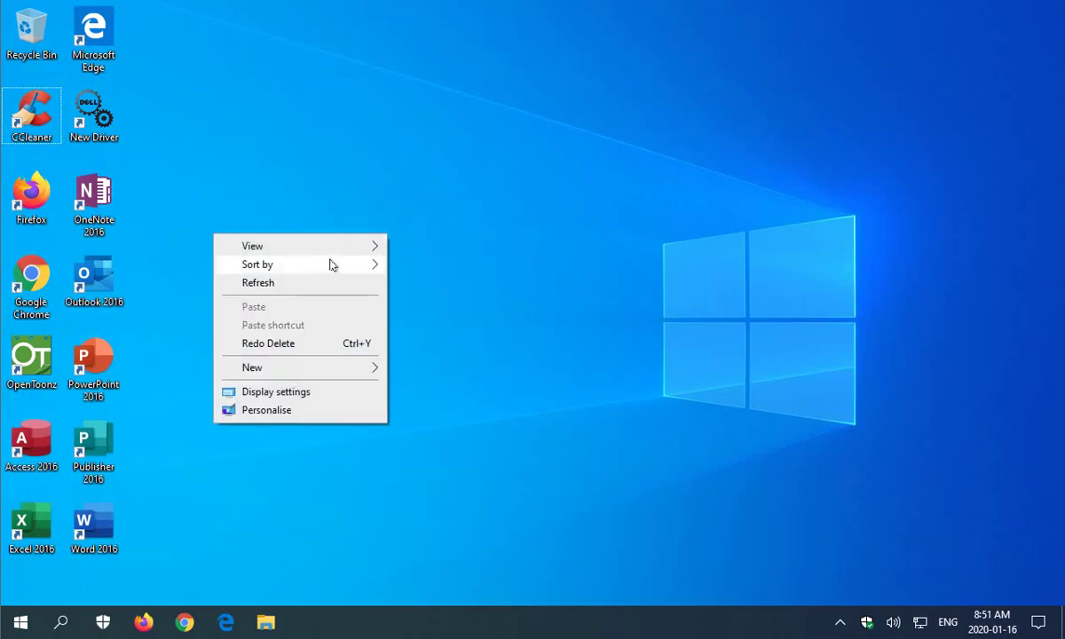
mouse_move(328, 266)
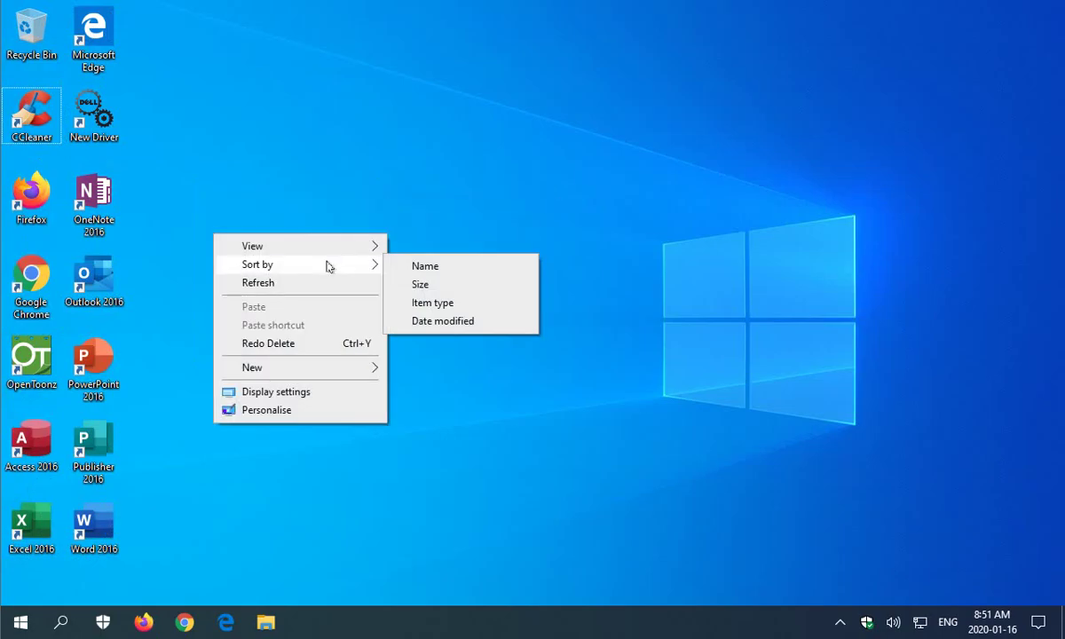
left_click(464, 323)
Sort the desktop icons by name
right_click(321, 197)
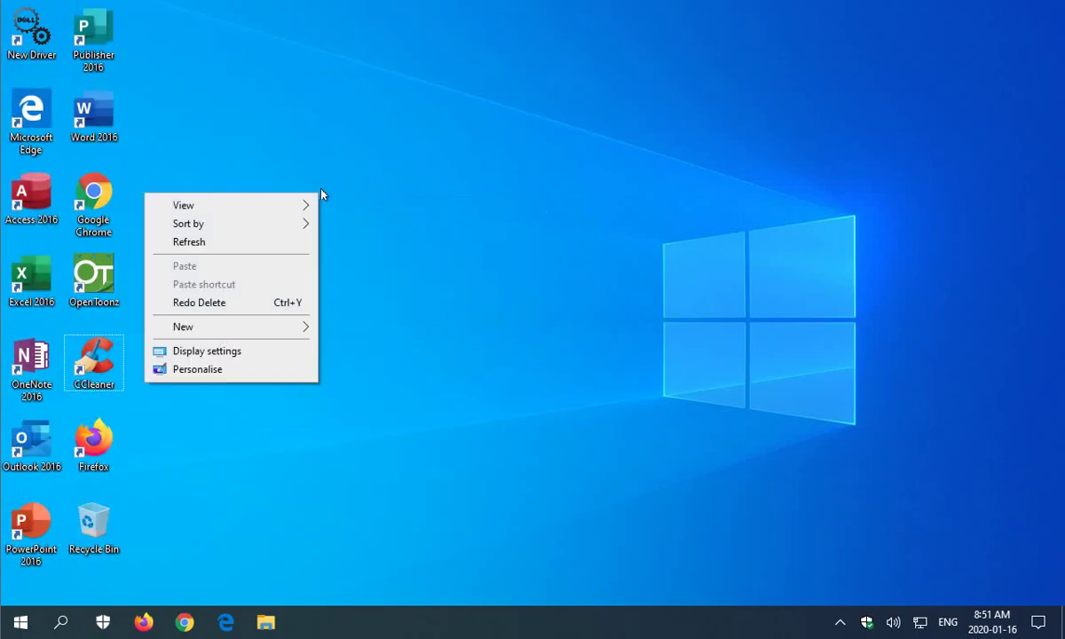
mouse_move(260, 225)
left_click(369, 228)
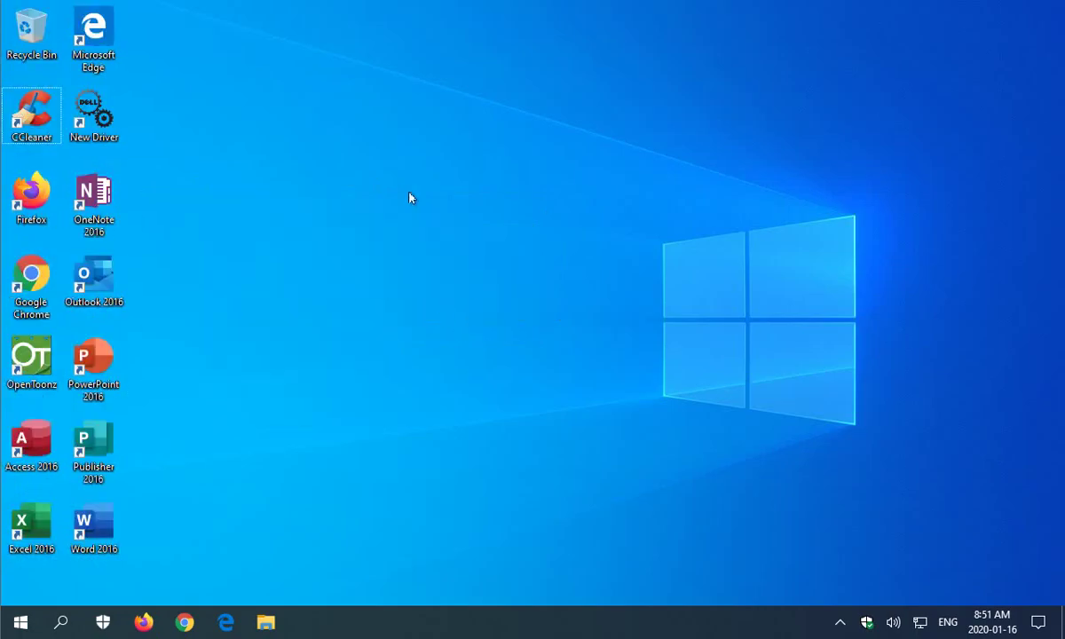
Hide all desktop icons and show them again
right_click(410, 195)
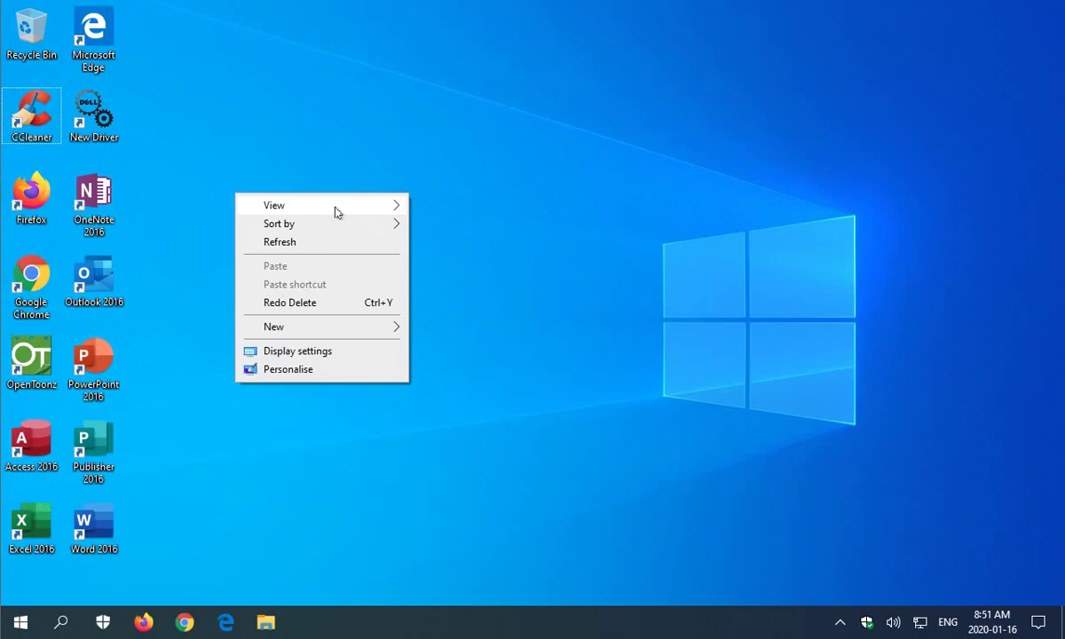
mouse_move(336, 211)
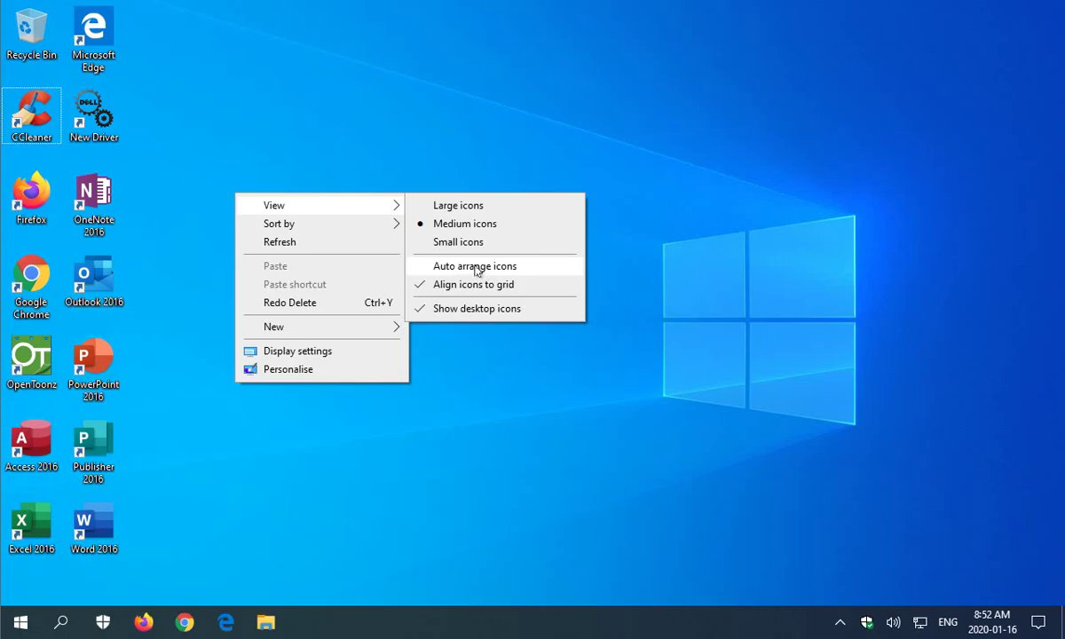
left_click(480, 317)
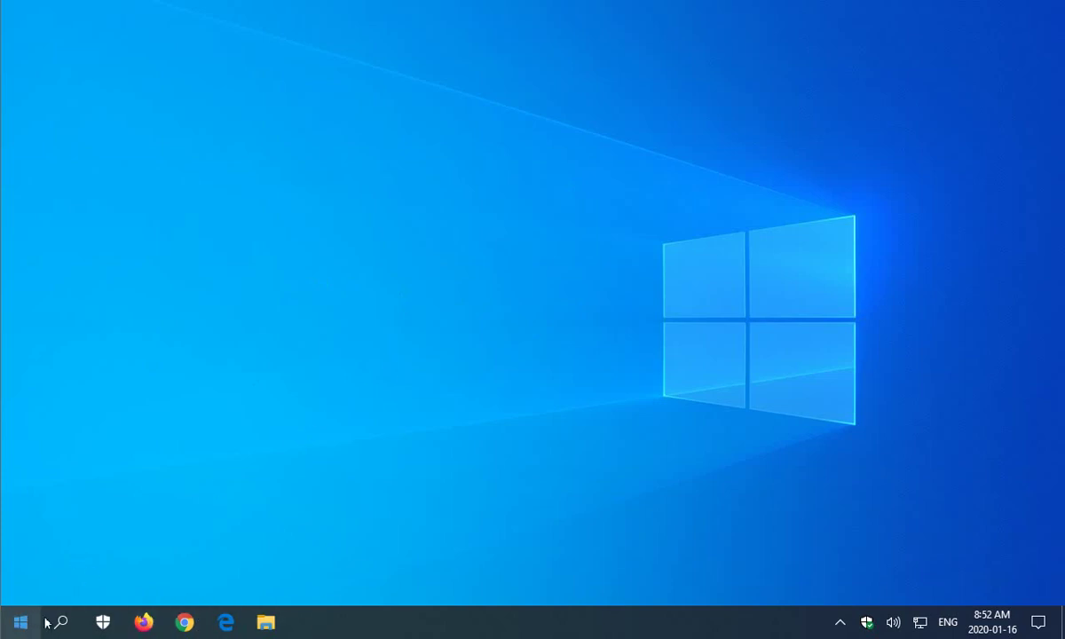
right_click(288, 199)
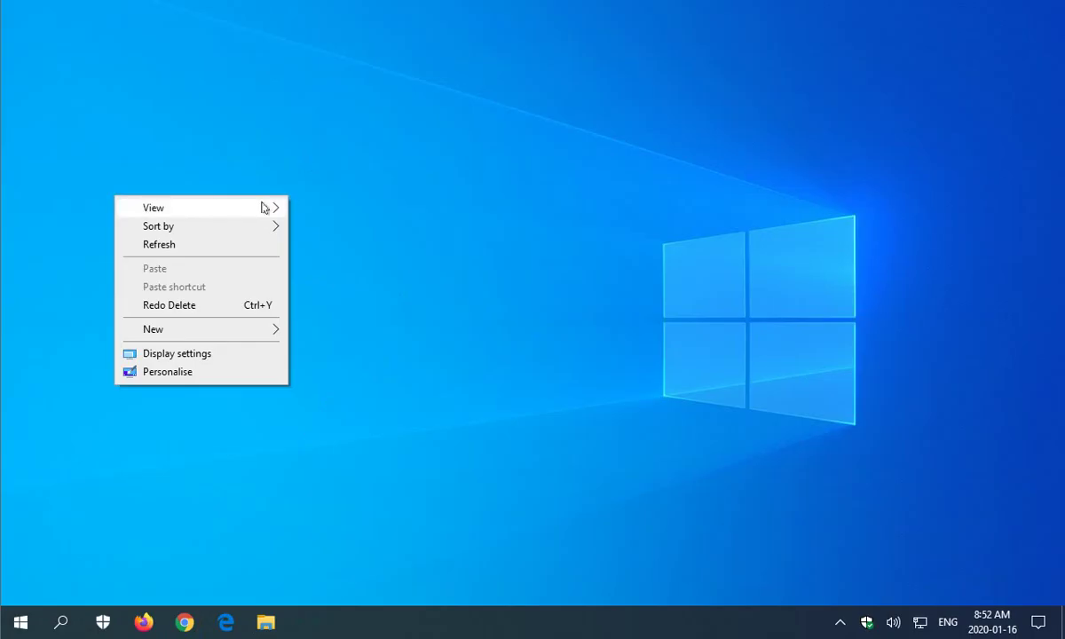
mouse_move(269, 209)
left_click(345, 312)
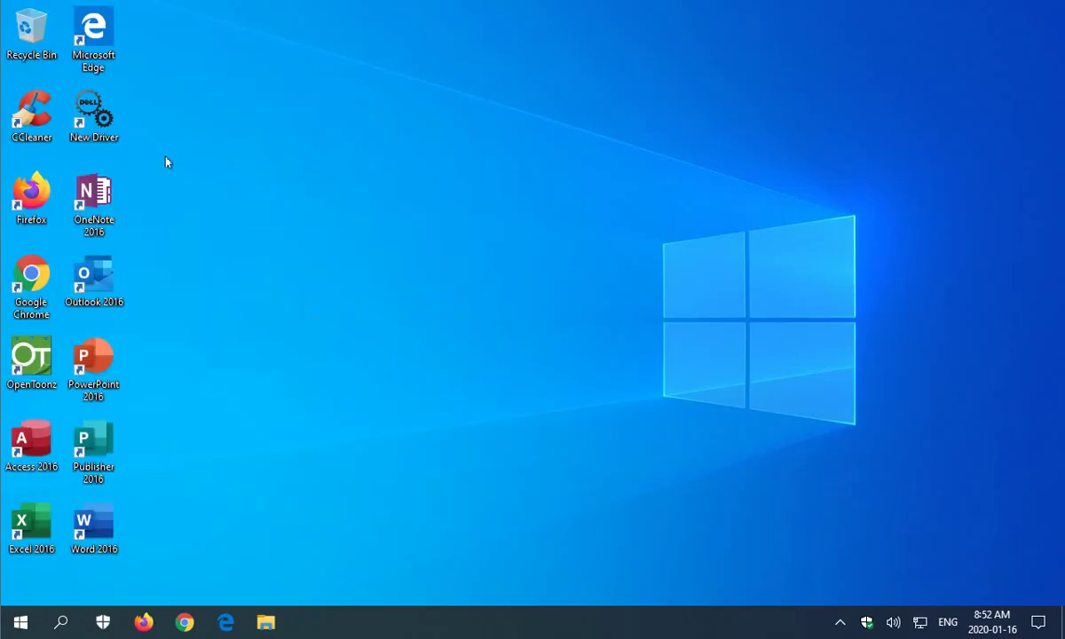
Move the OneNote 2016 and Outlook 2016 shortcuts across the desktop, return them to their original places and deselect them
left_click_drag(93, 200, 874, 225)
left_click(128, 290)
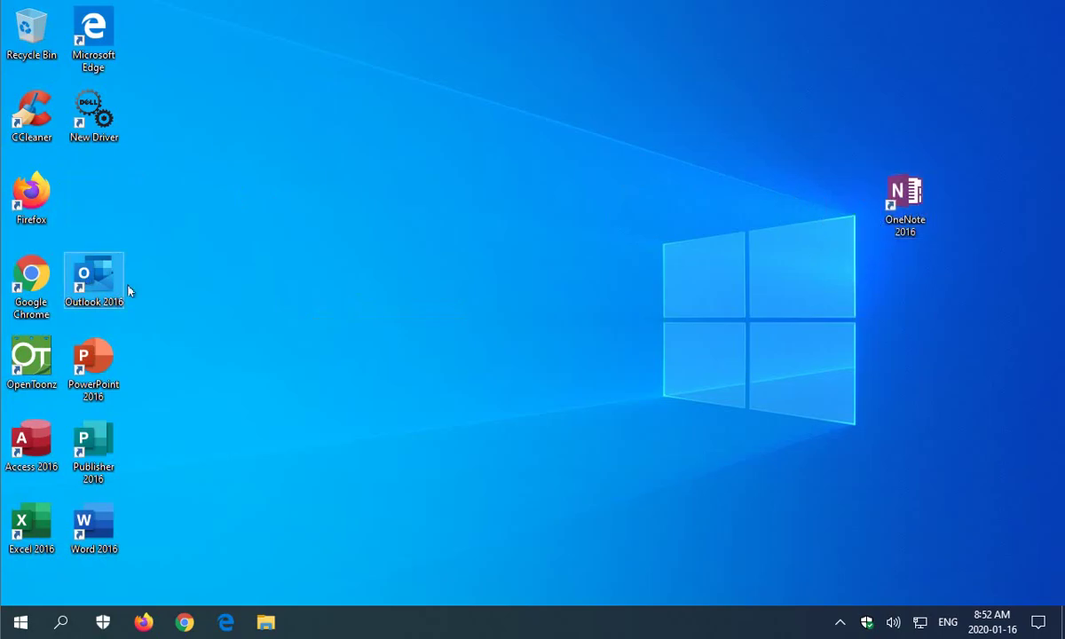
left_click_drag(124, 288, 941, 291)
left_click_drag(899, 217, 100, 217)
left_click_drag(895, 290, 96, 284)
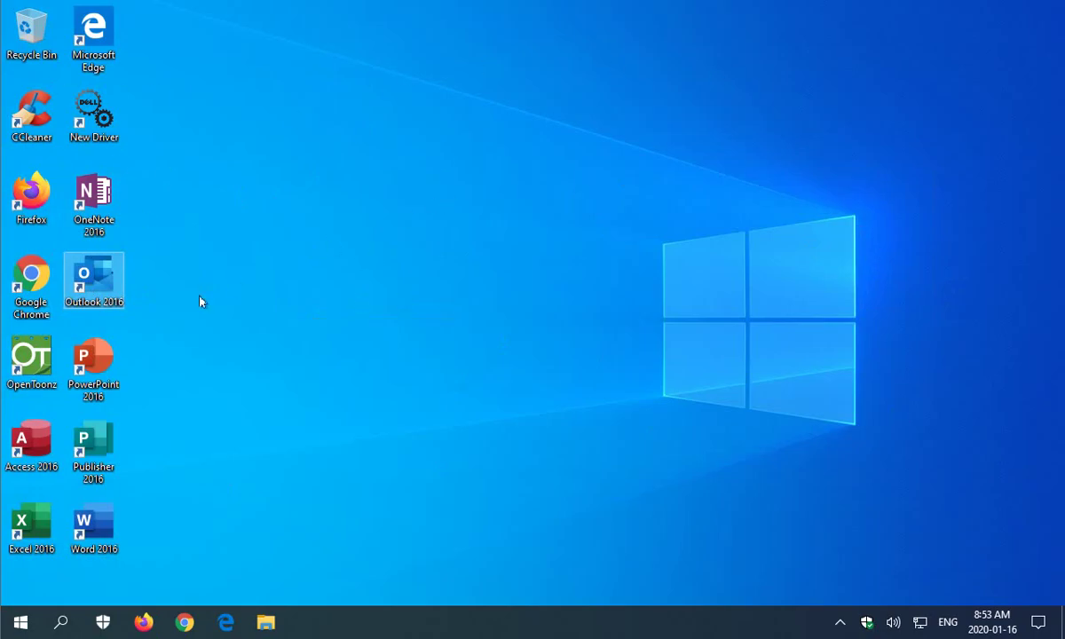
left_click(260, 358)
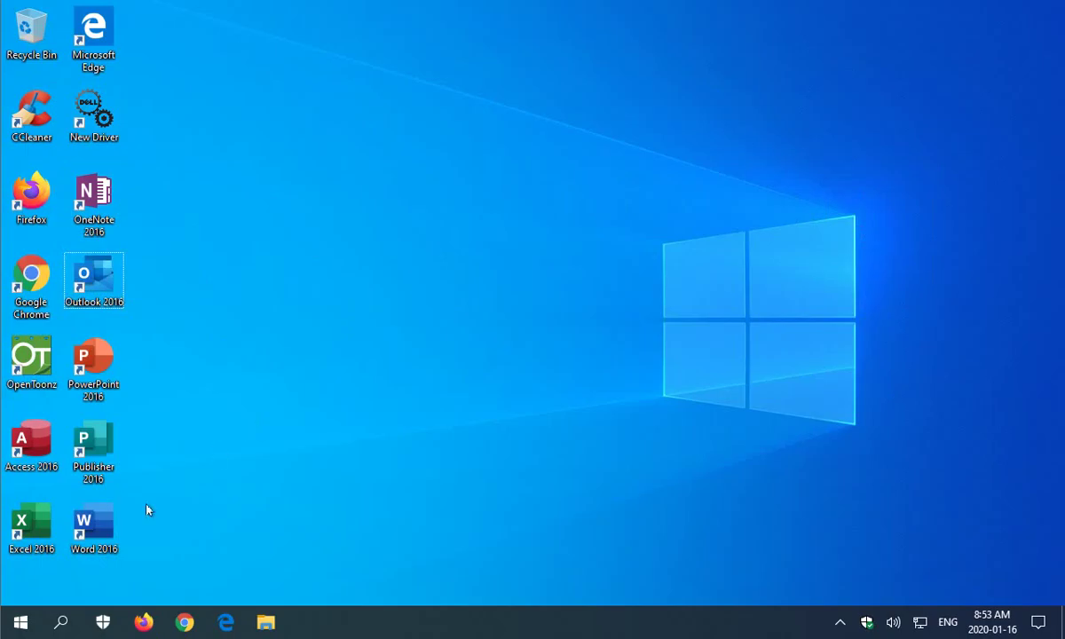
Open the Update & Security section of Windows Settings
left_click(19, 624)
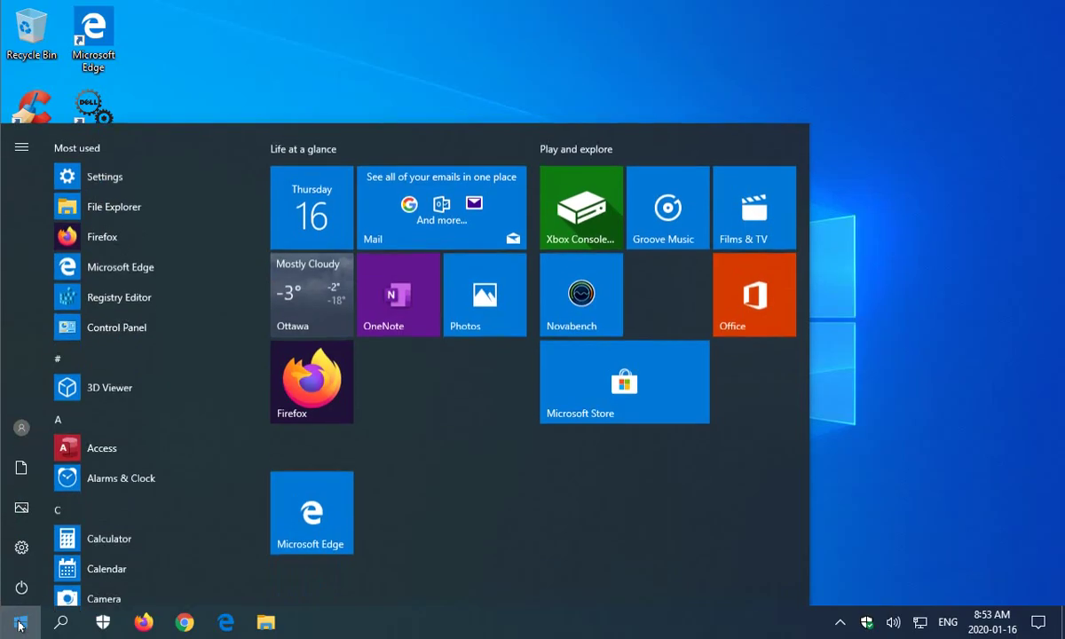
left_click(27, 552)
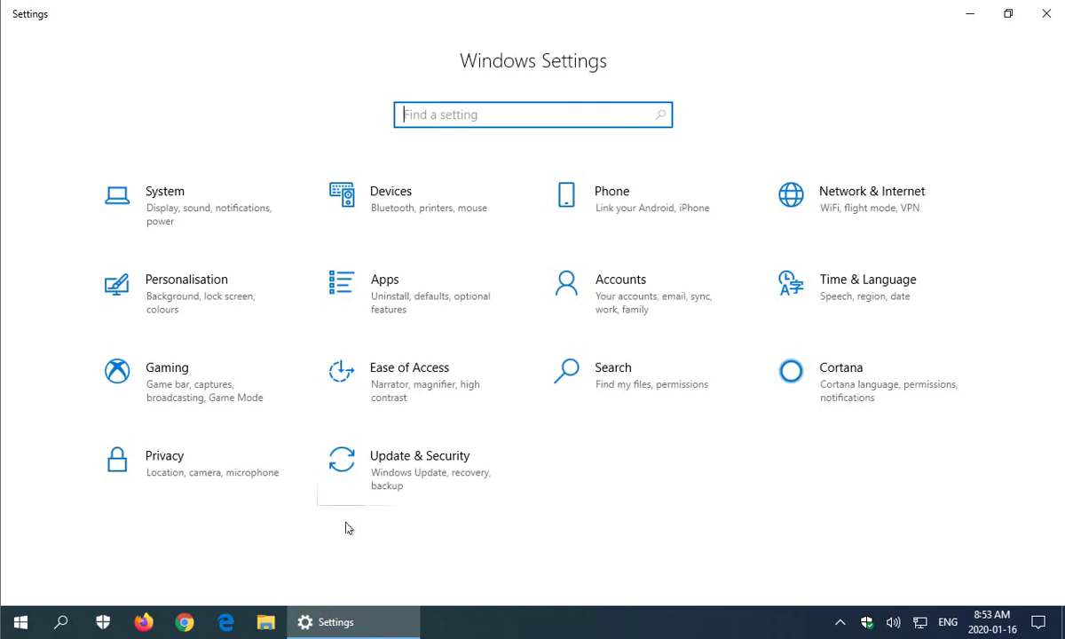
left_click(387, 473)
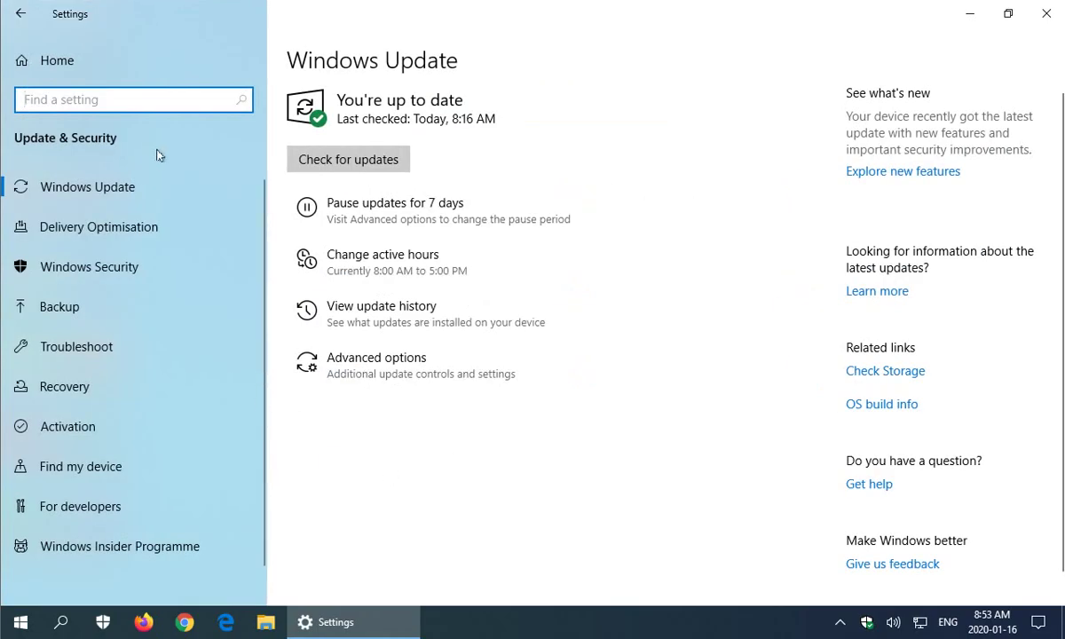
Look at the Windows Insider Programme and For developers pages and return to Windows Update
left_click(78, 549)
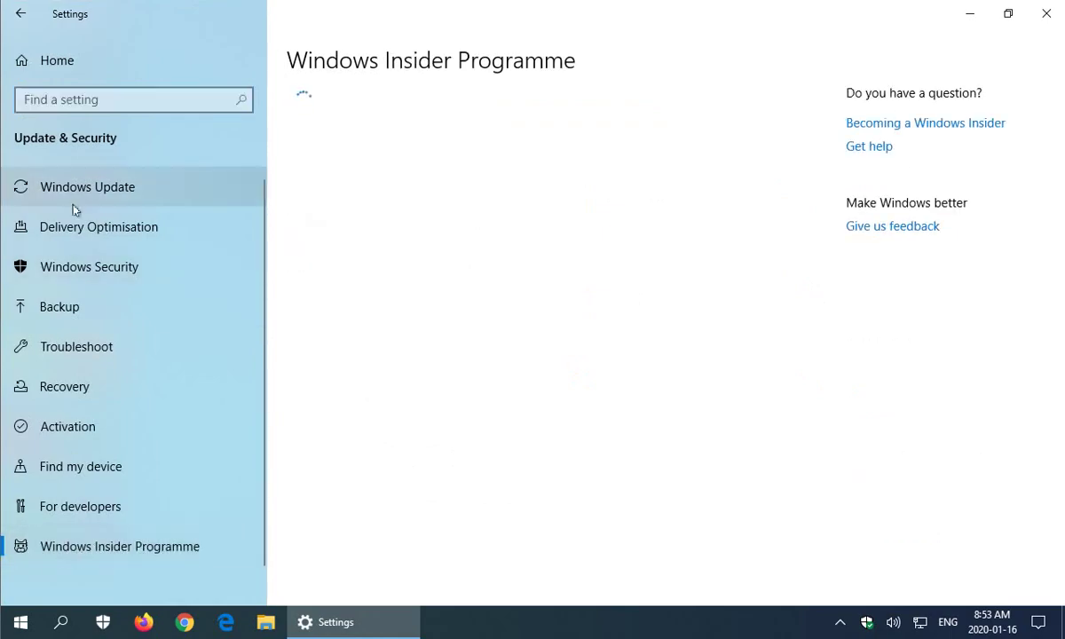
left_click(73, 517)
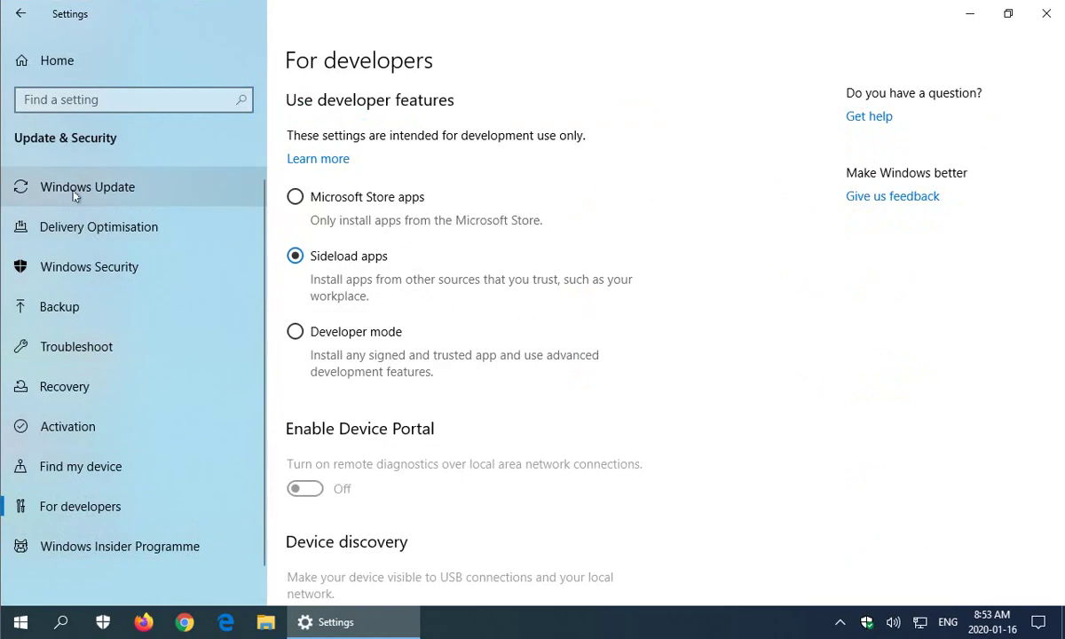
left_click(106, 190)
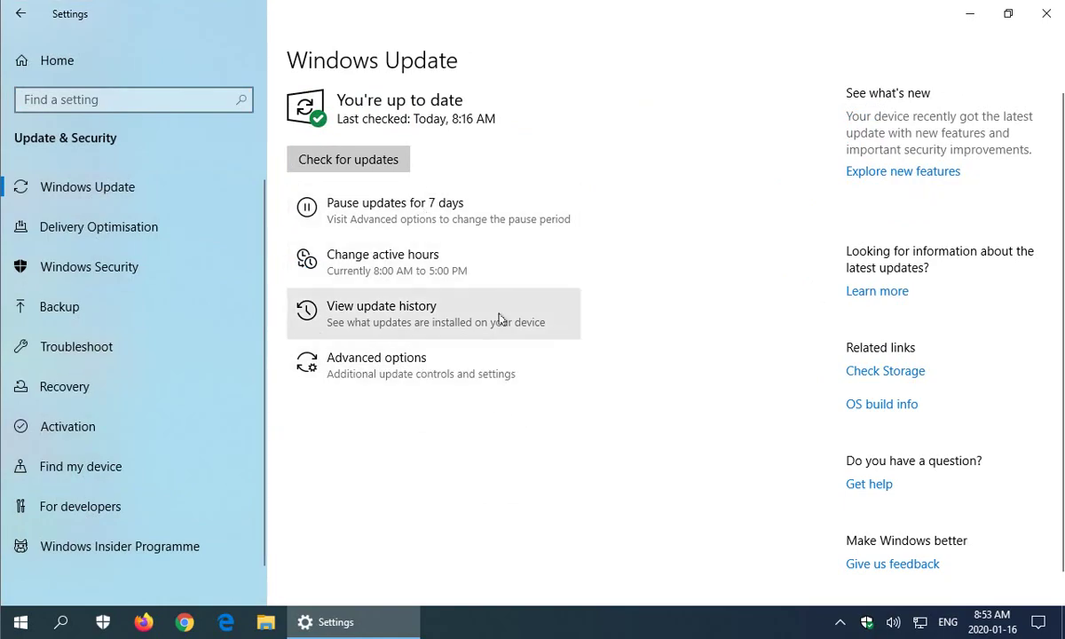
Turn on the restart-required notification in the advanced update options, review the pause and deferral settings and return to Windows Update
left_click(373, 375)
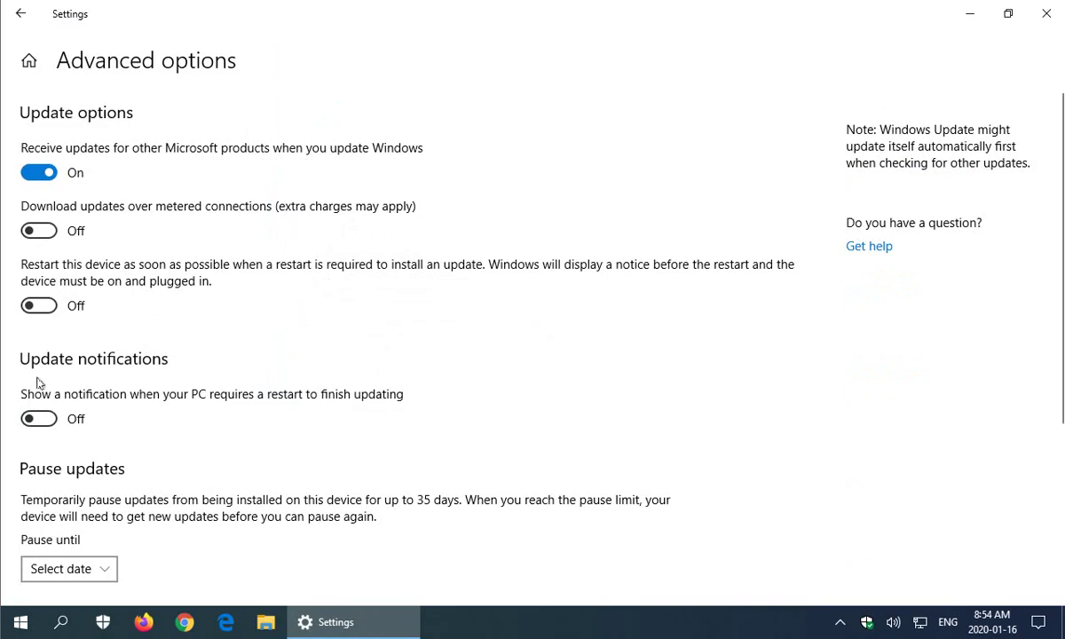
left_click(45, 422)
scroll(187, 530, "down", 1)
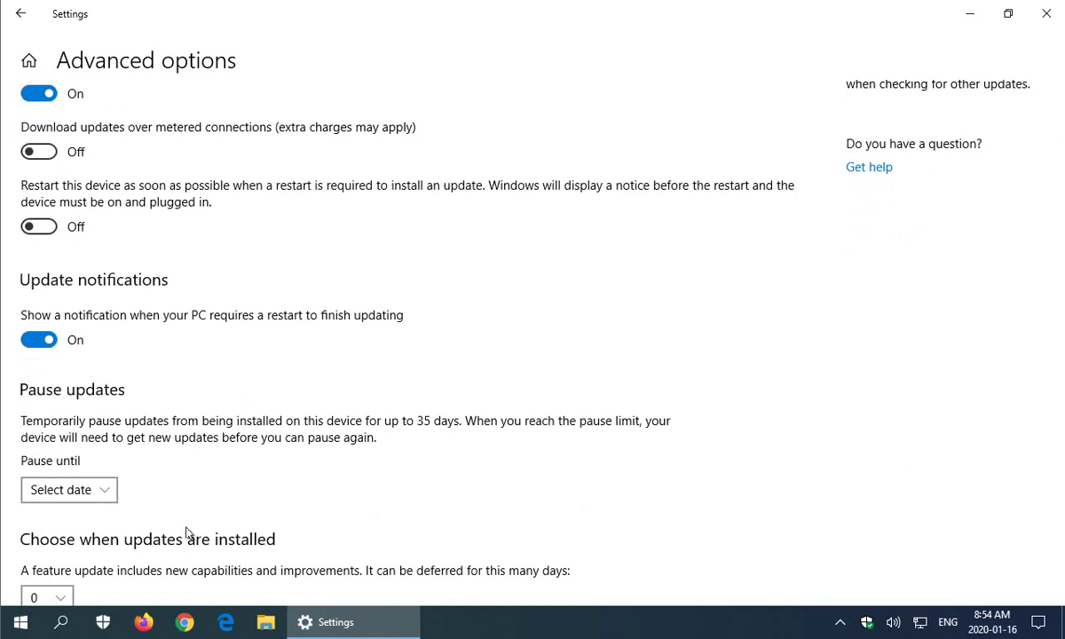
scroll(187, 532, "down", 2)
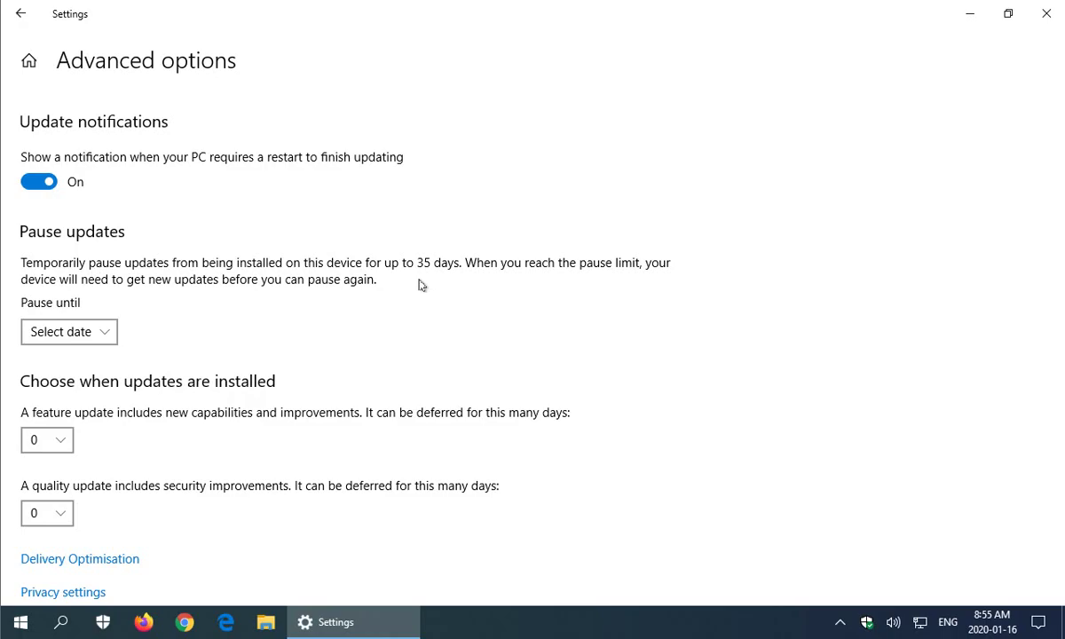
scroll(309, 375, "up", 5)
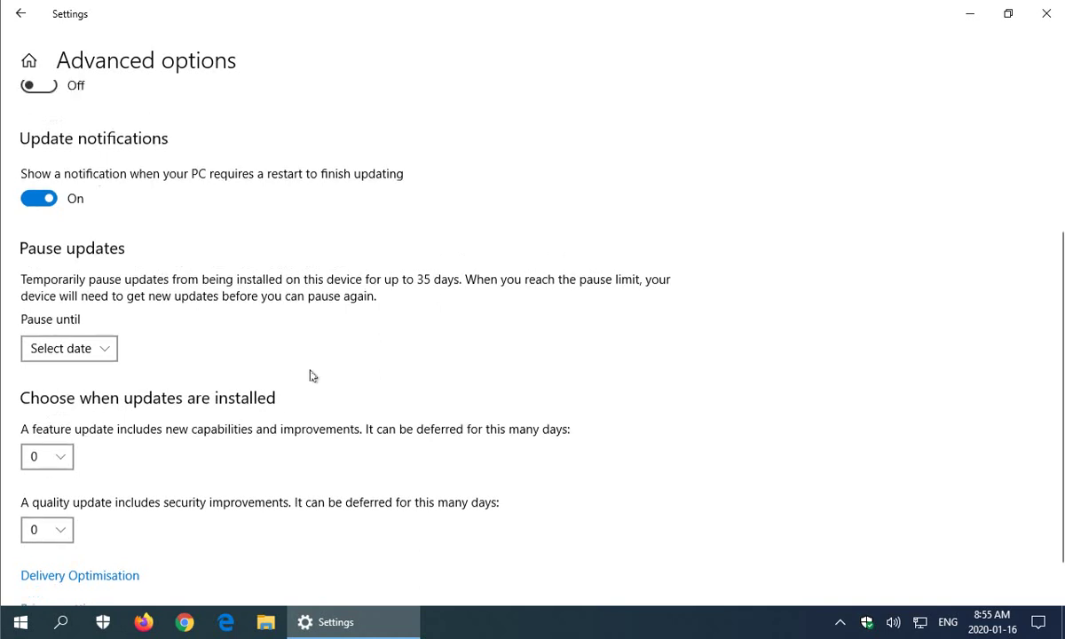
left_click(20, 13)
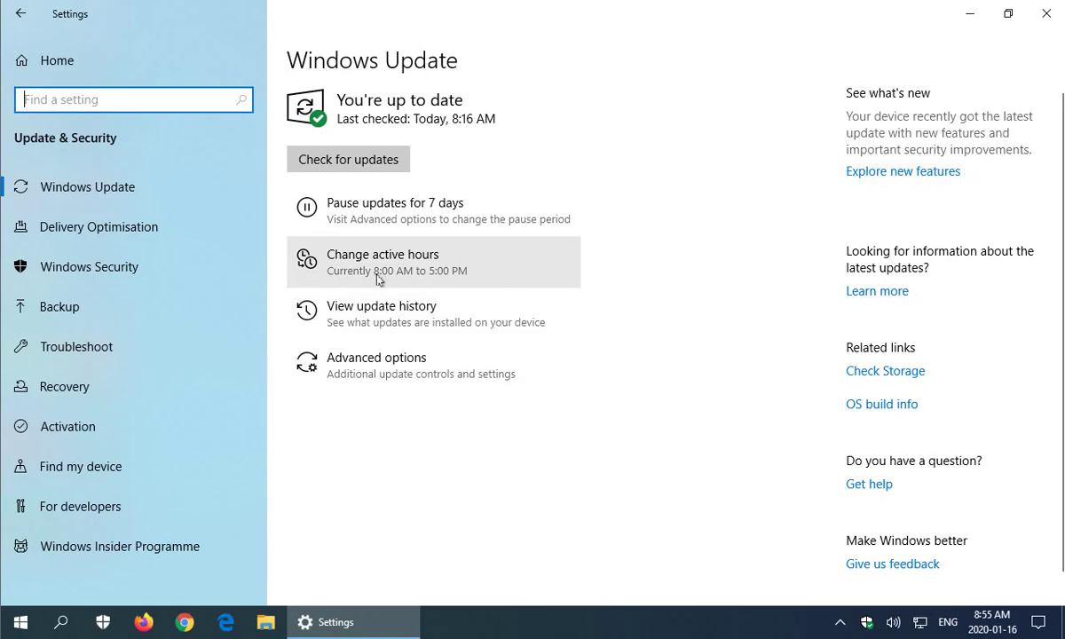
Review the active hours start and end times, cancel the edit and close Settings
left_click(417, 278)
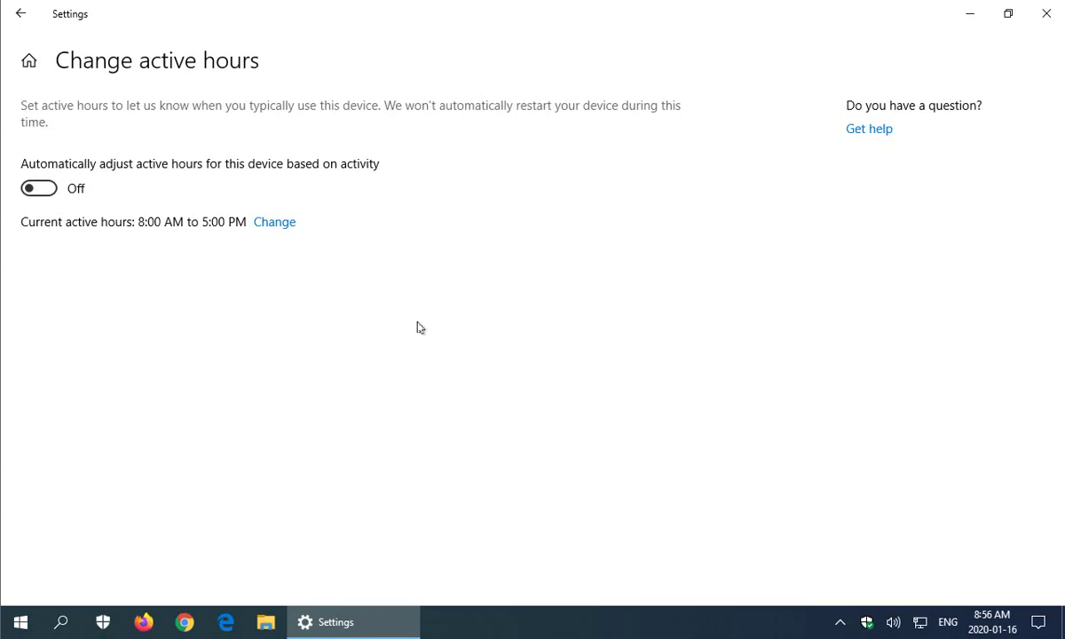
left_click(269, 230)
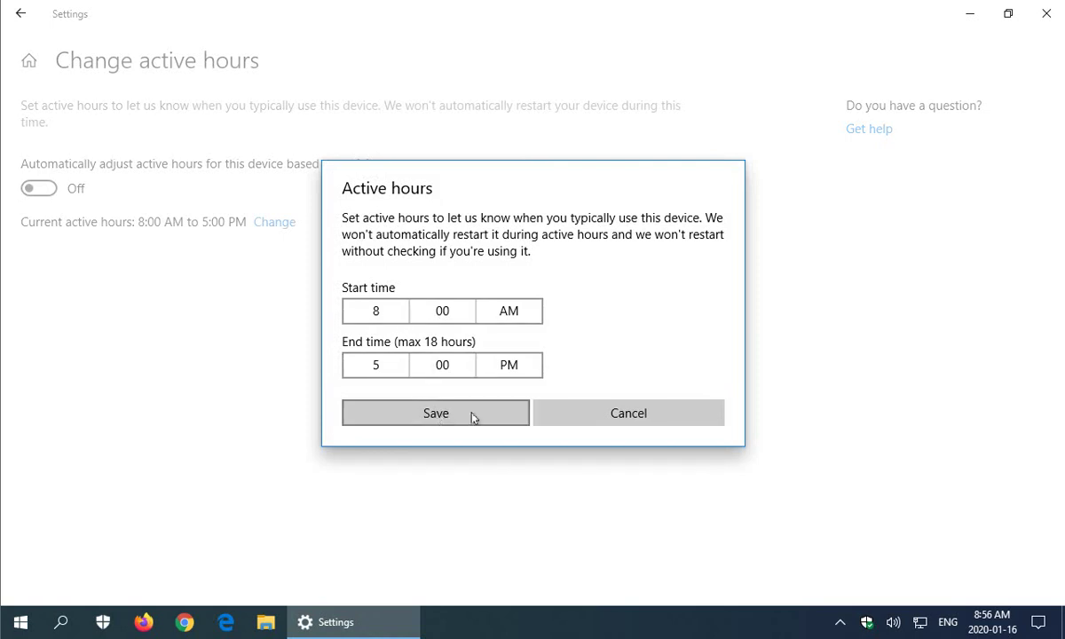
left_click(664, 419)
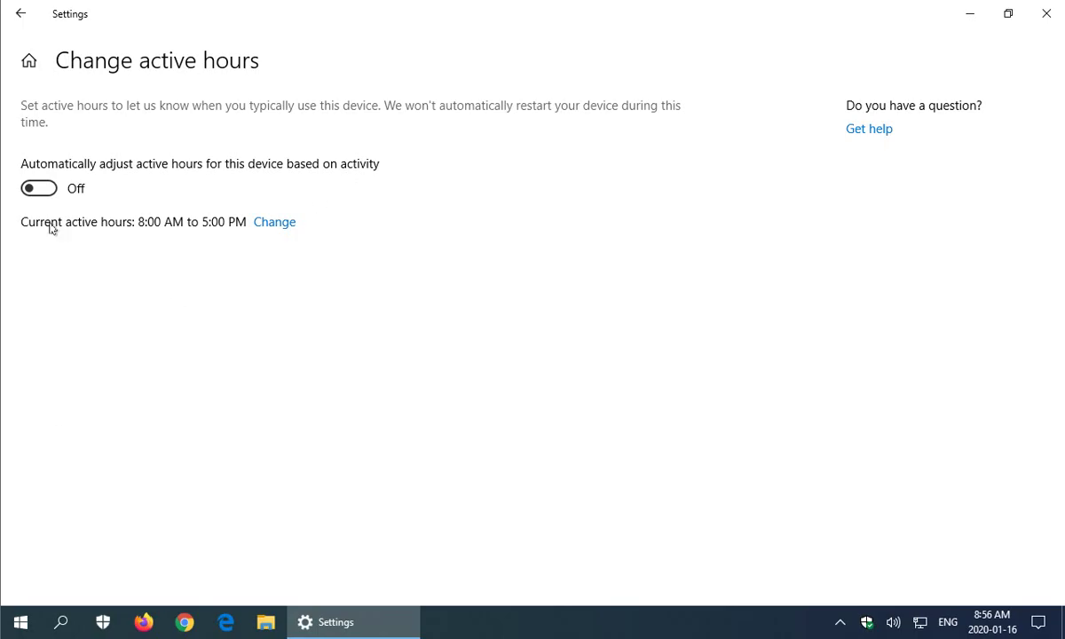
left_click(19, 16)
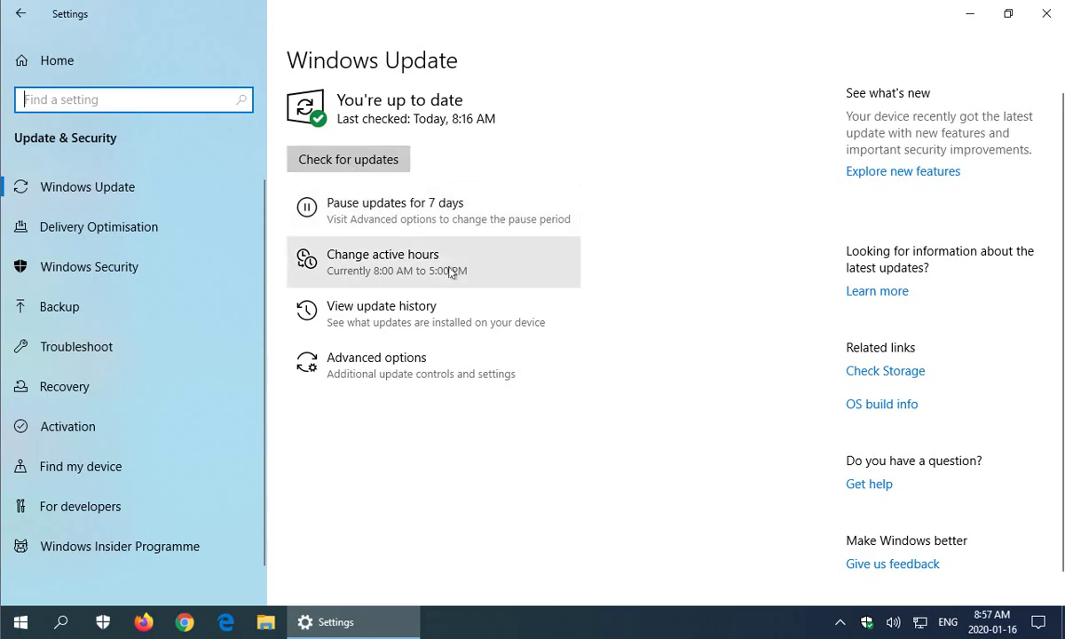
left_click(494, 473)
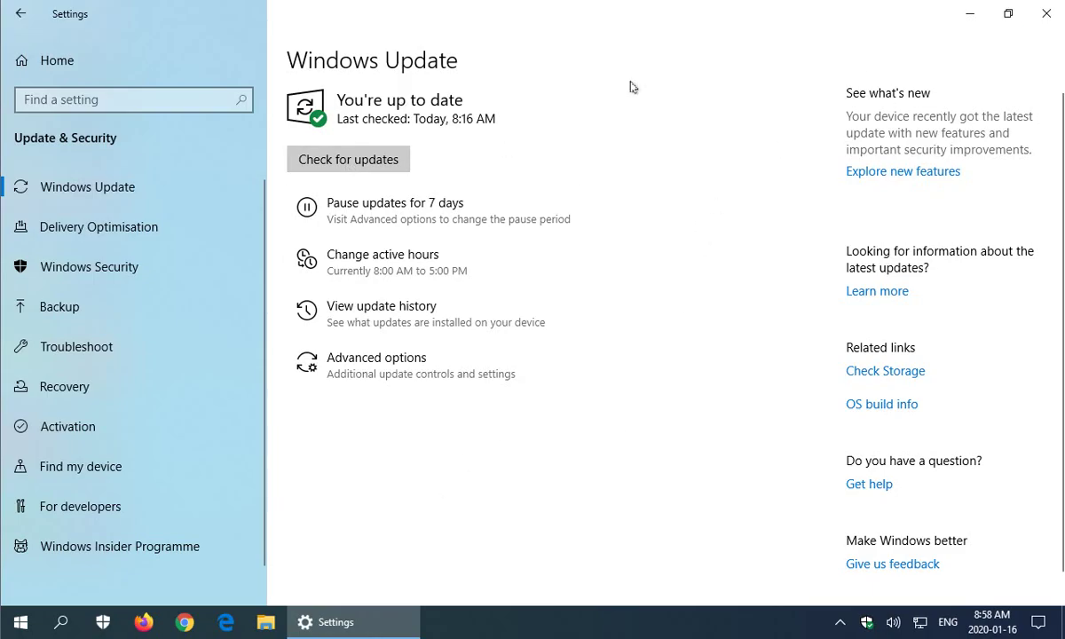
left_click(1044, 11)
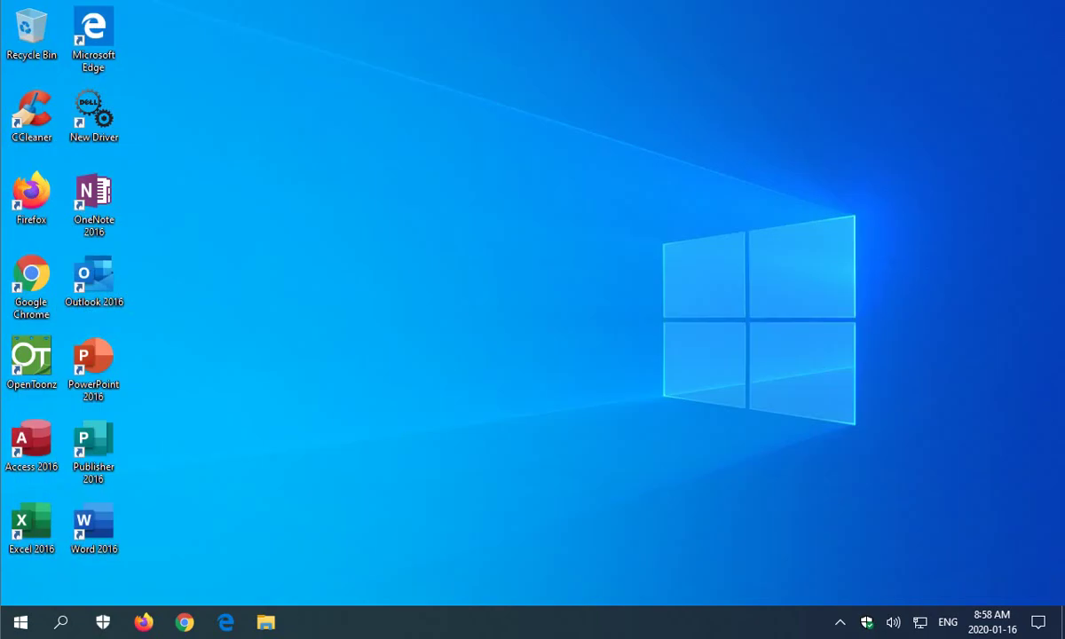
Open the desktop's Personalisation settings, look at the background types and keep Picture selected
right_click(368, 257)
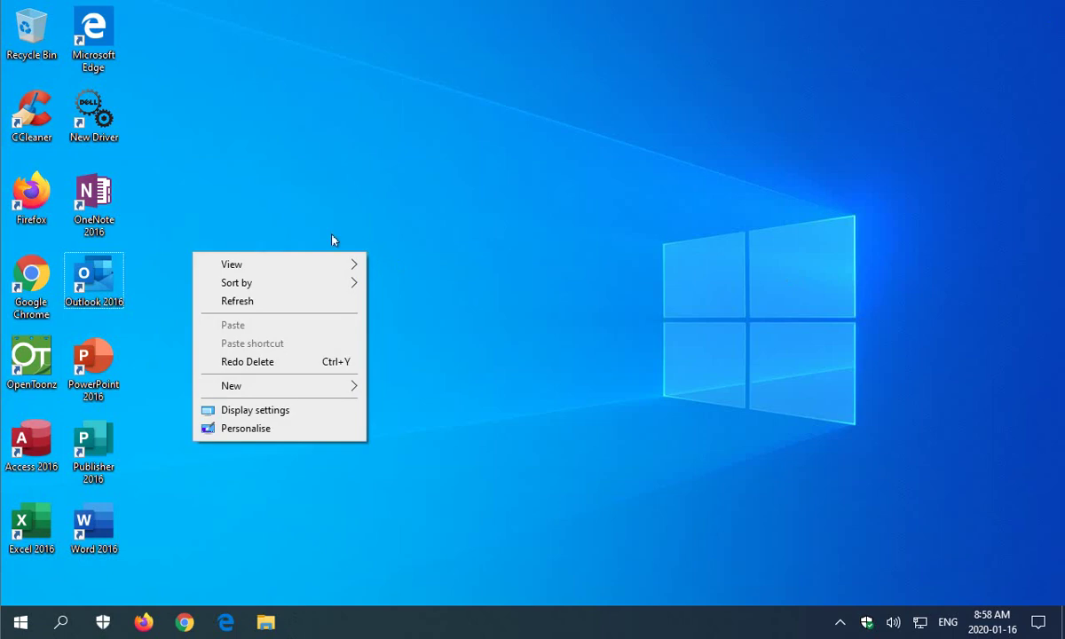
left_click(246, 428)
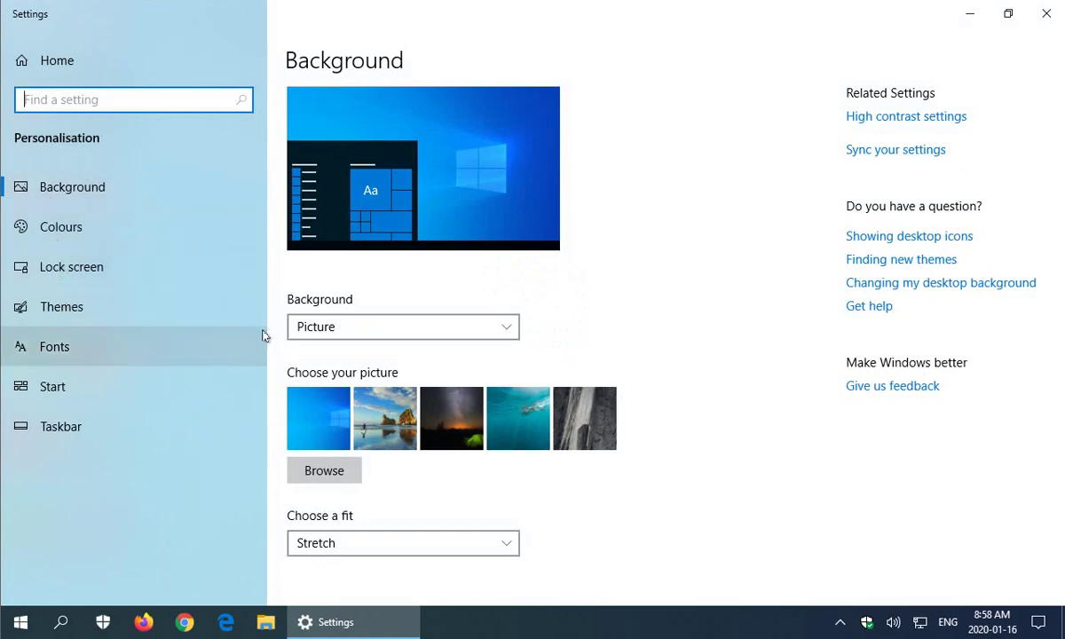
left_click(507, 326)
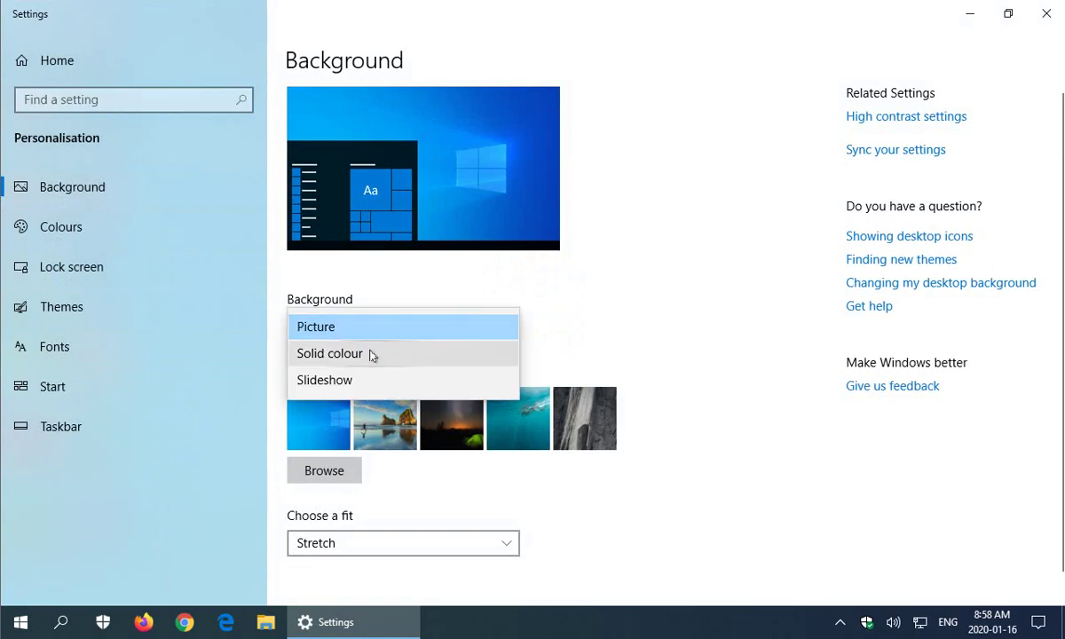
left_click(329, 328)
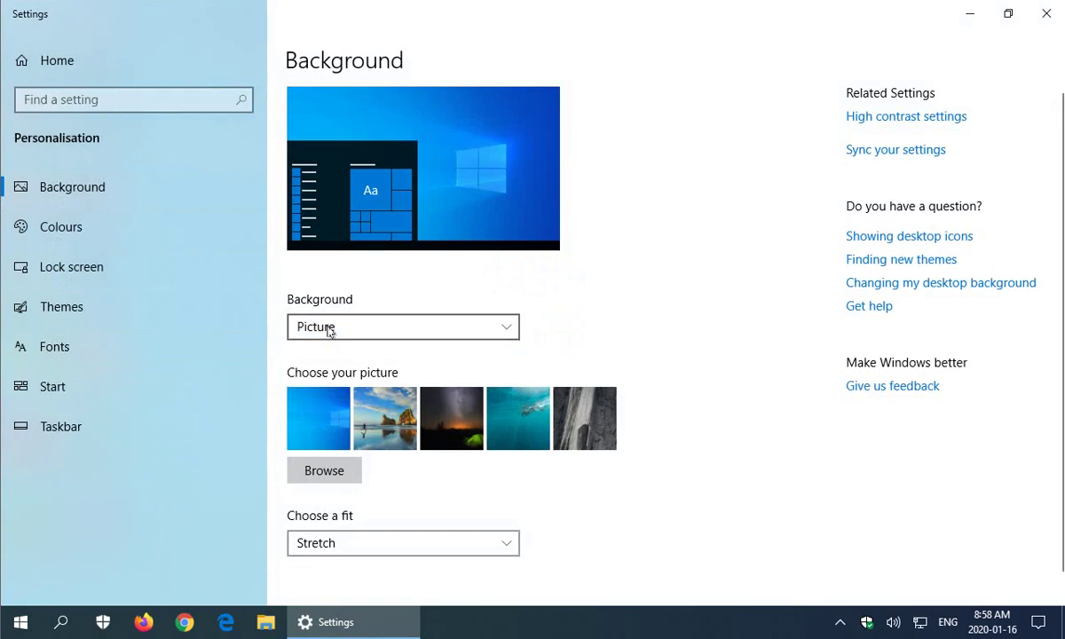
Try the Solid colour background, switch to Slideshow and look through the slideshow options
left_click(504, 330)
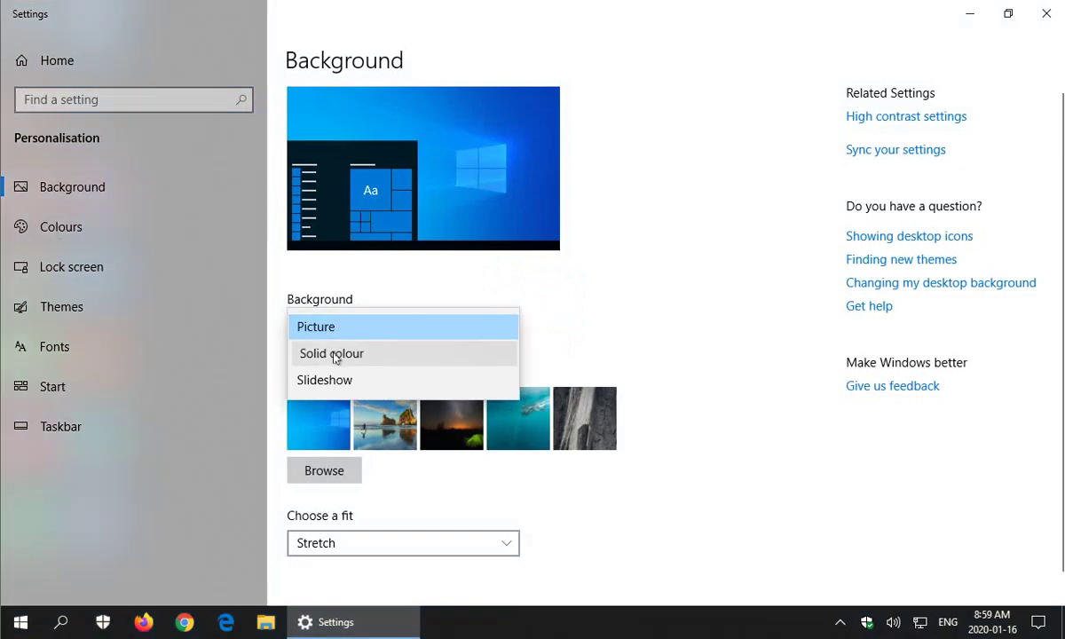
left_click(335, 355)
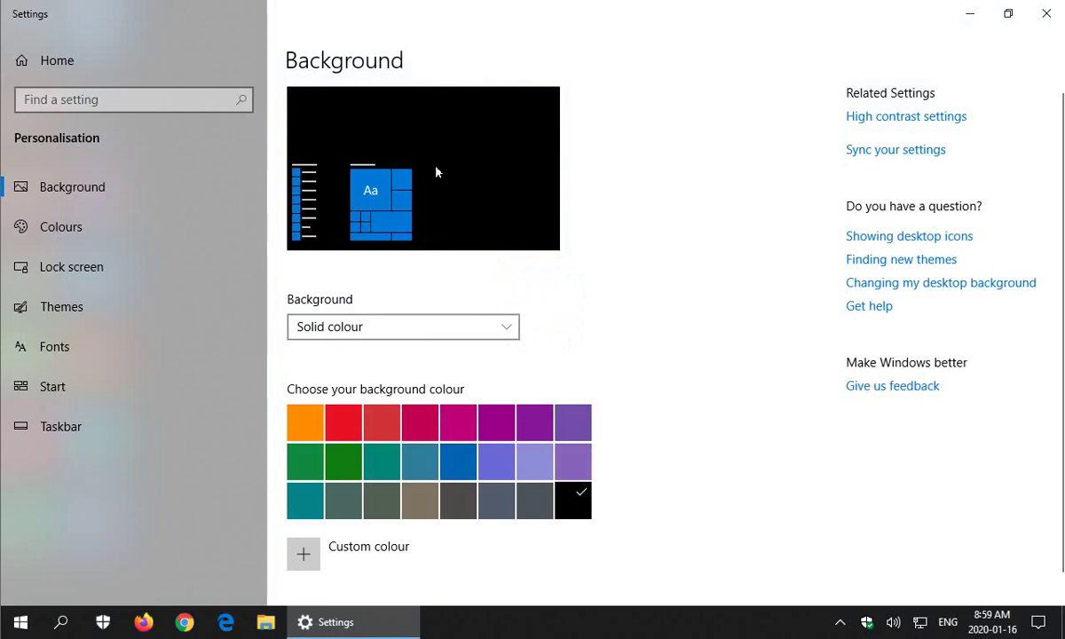
left_click(510, 333)
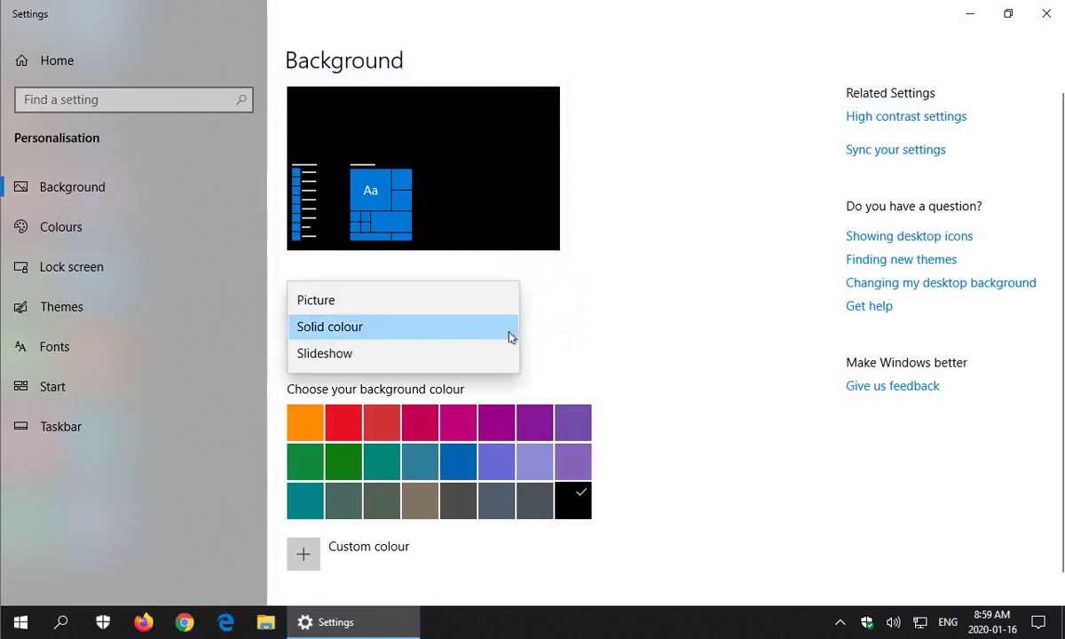
left_click(356, 364)
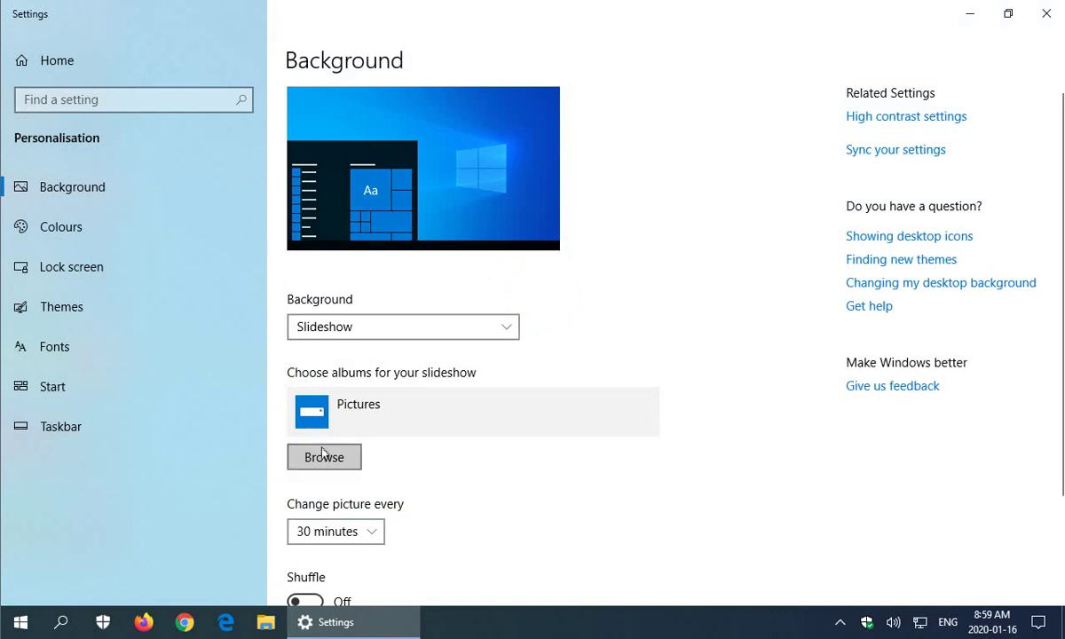
scroll(424, 470, "down", 3)
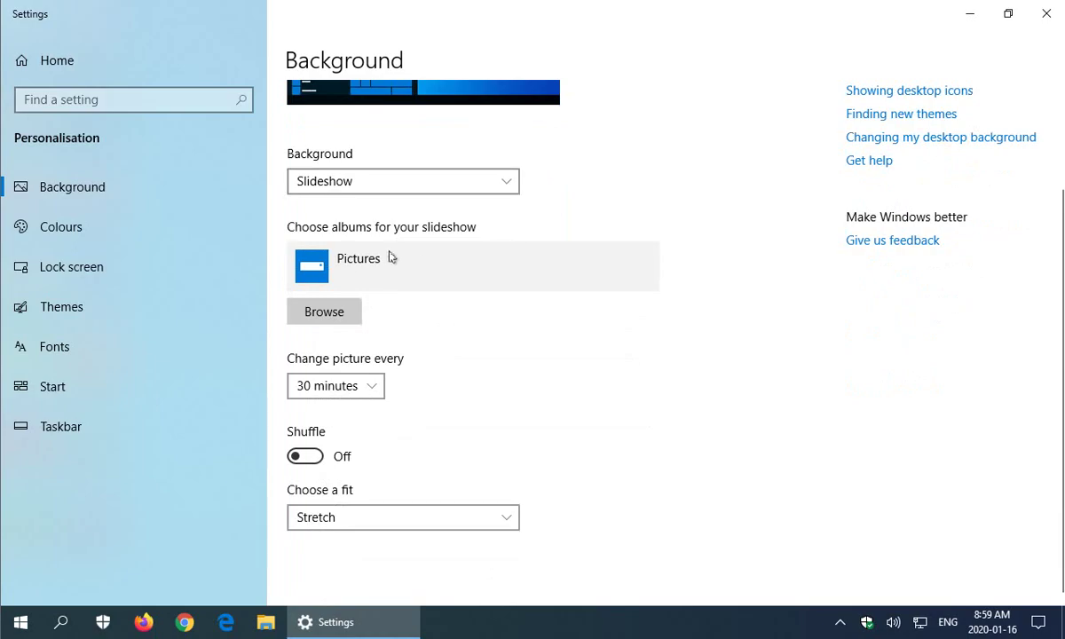
scroll(420, 312, "up", 2)
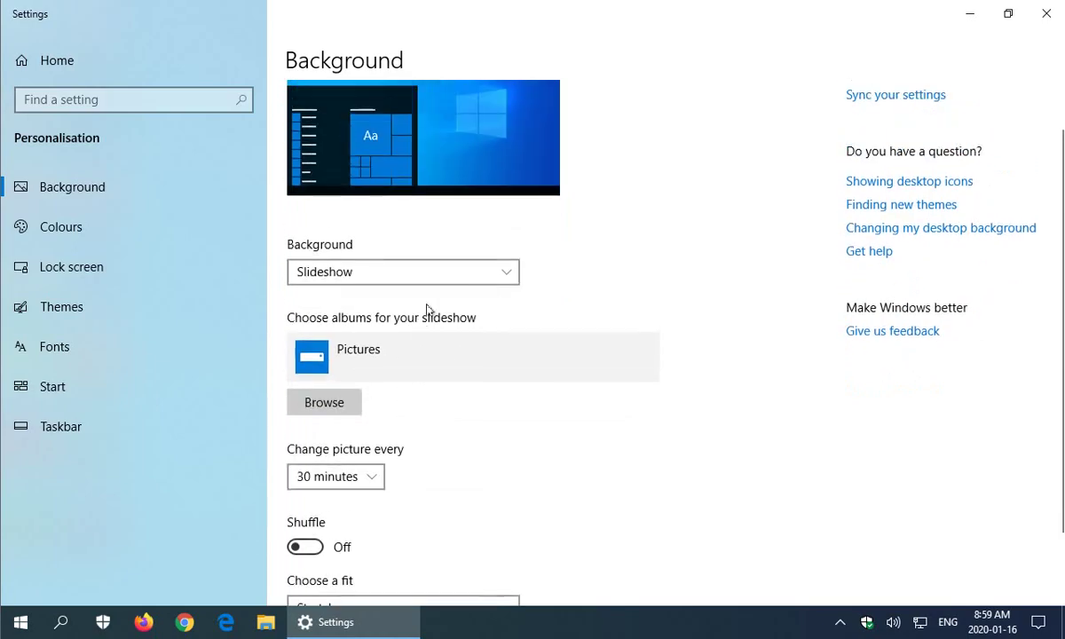
Switch the background type to Solid colour once more and return it to Picture
left_click(479, 272)
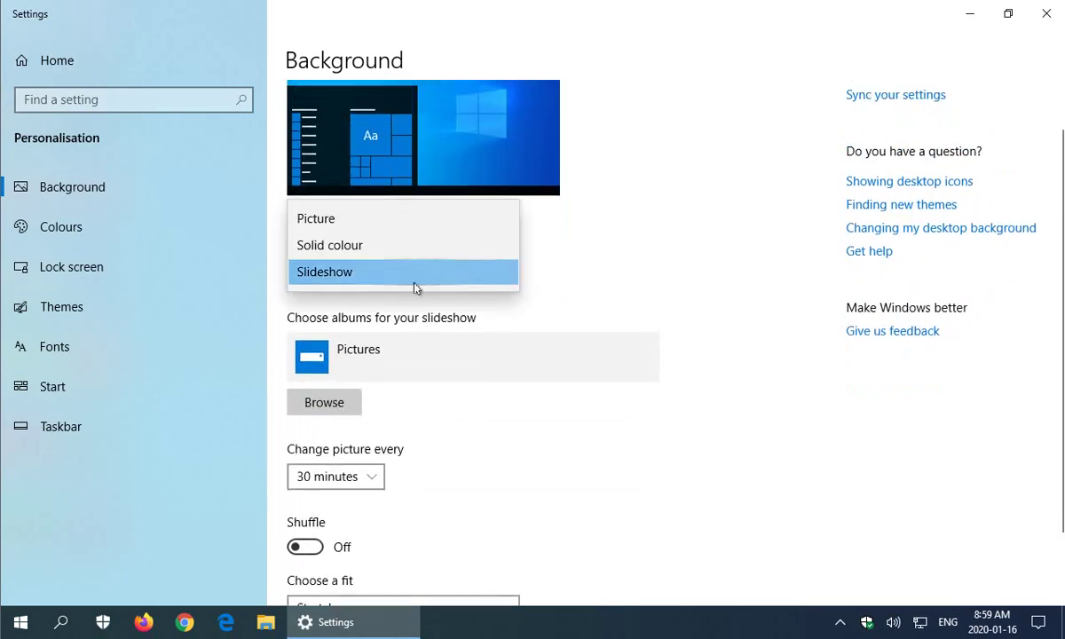
left_click(355, 246)
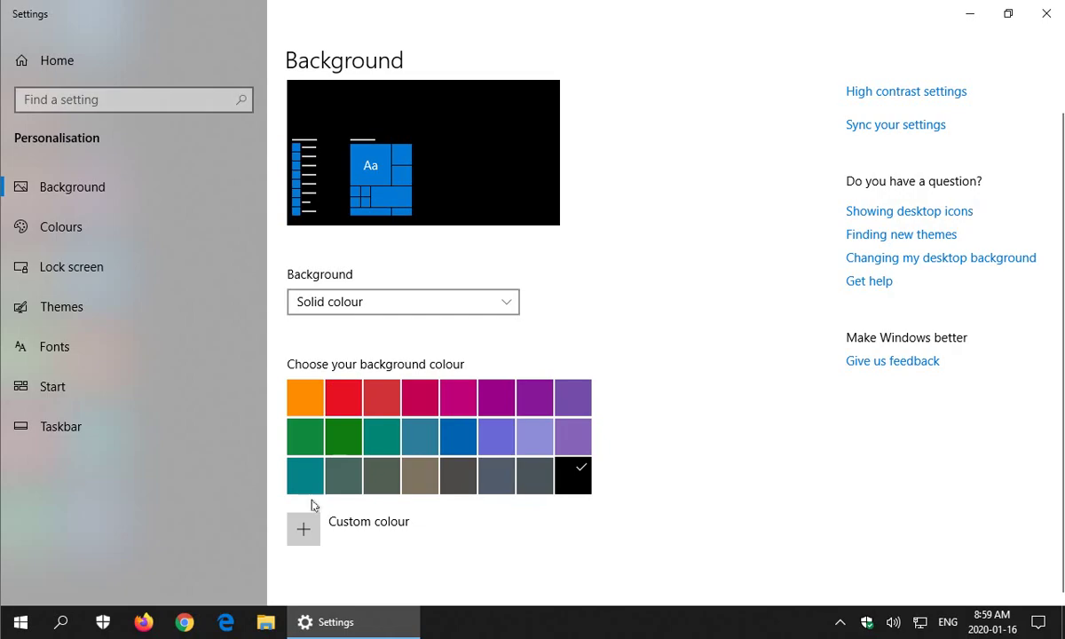
left_click(503, 309)
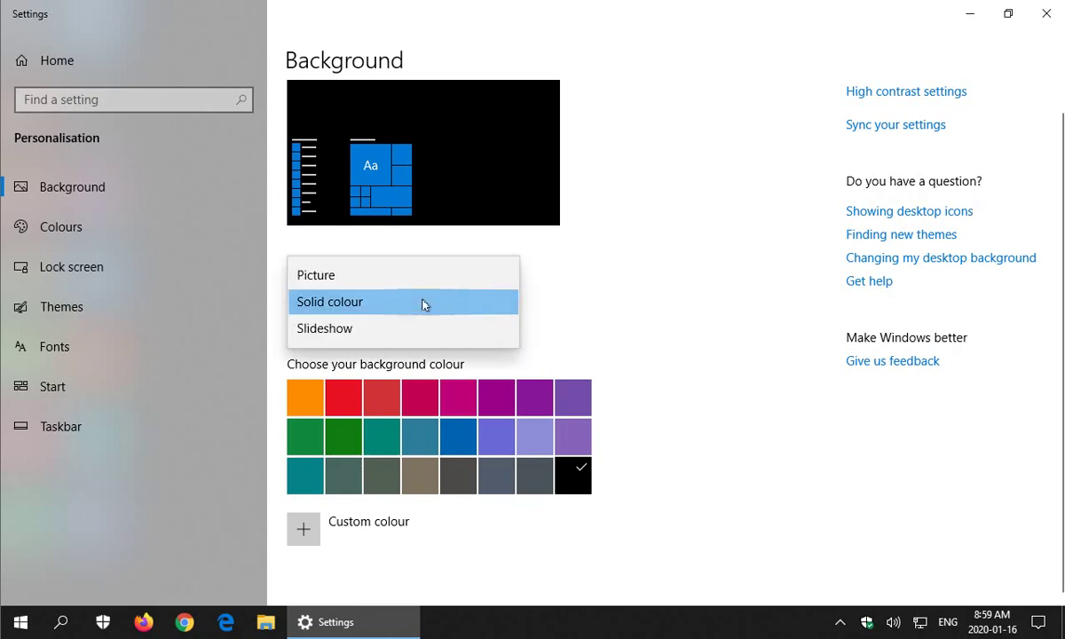
left_click(363, 265)
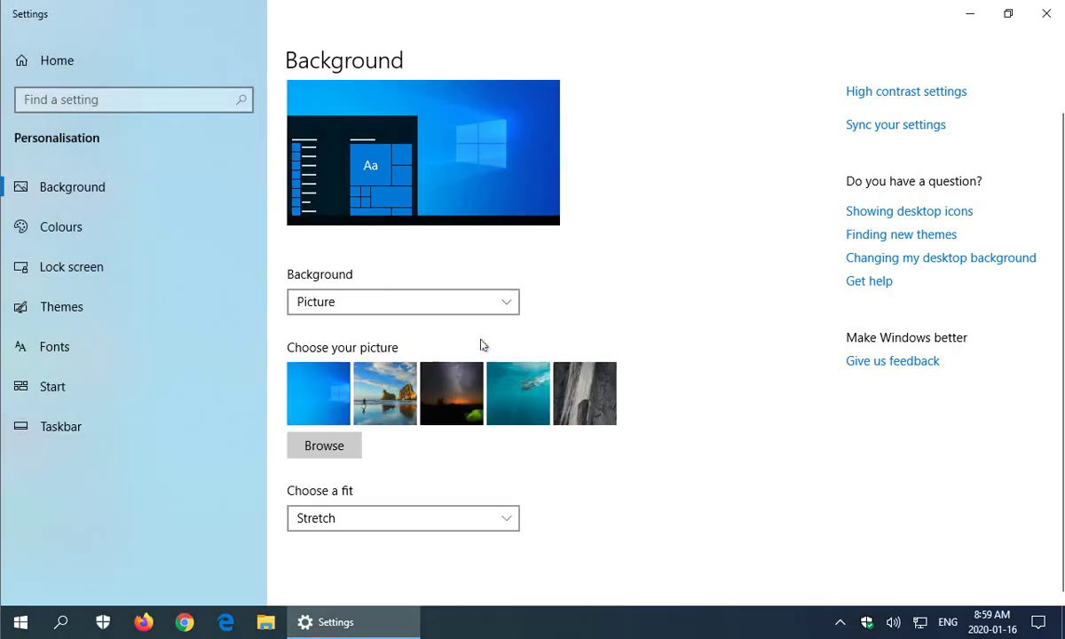
Try the beach, night-sky tent and underwater swimmer pictures, and set the grey rock face picture as the desktop background
left_click(378, 399)
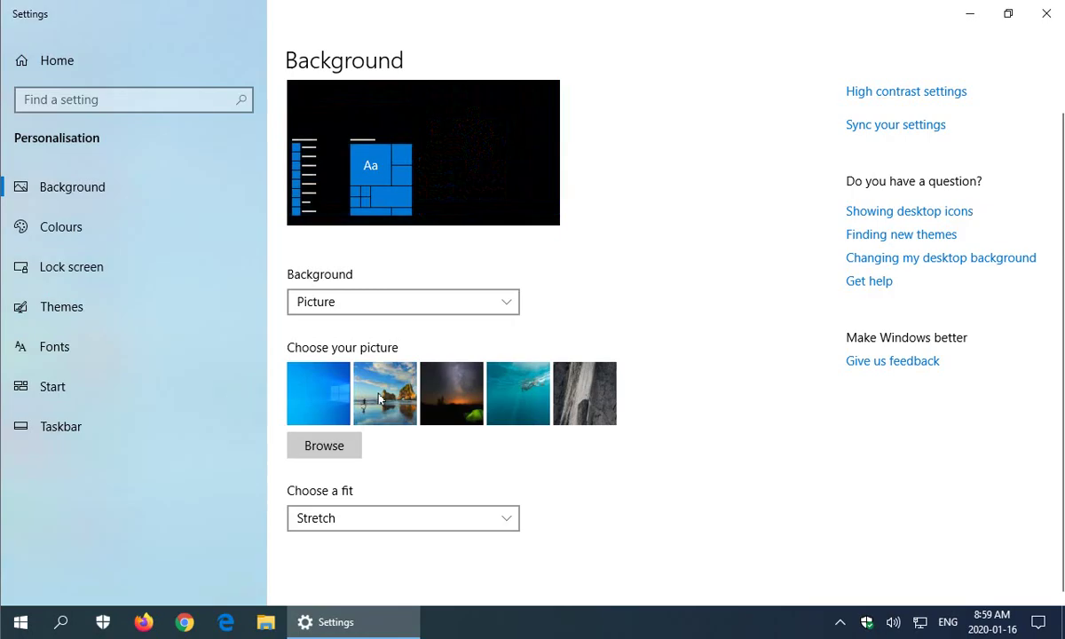
left_click(430, 392)
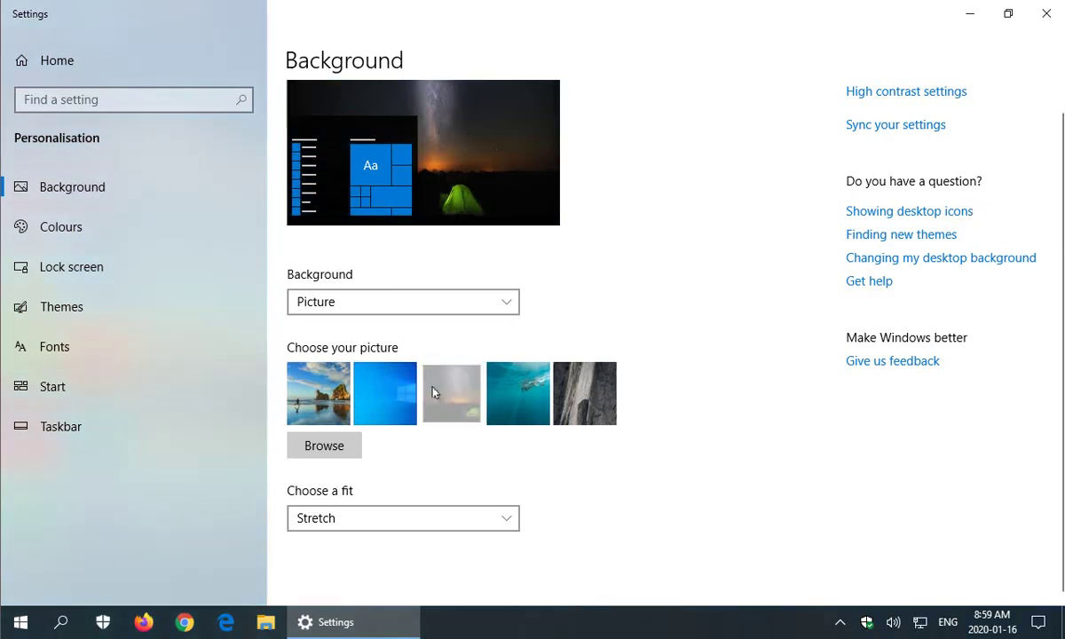
left_click(522, 396)
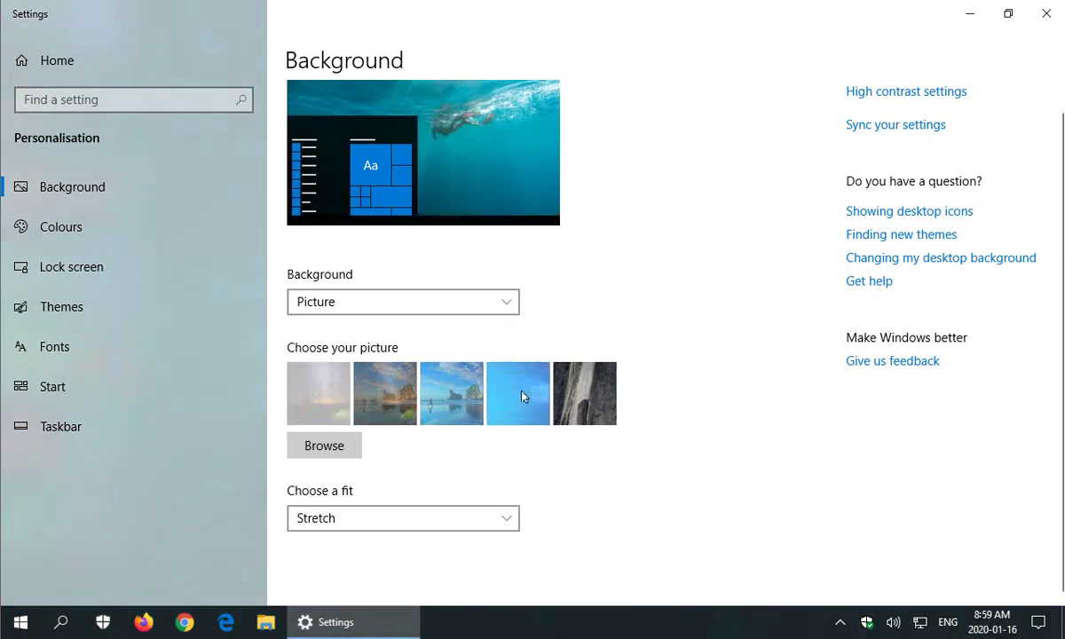
left_click(583, 401)
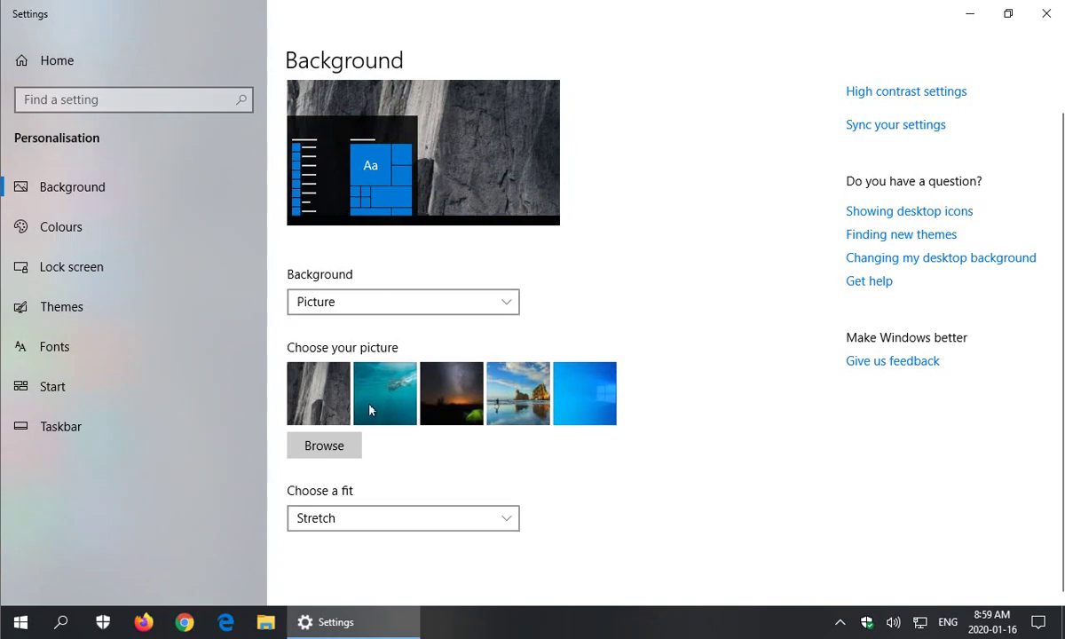
Look at where a custom background picture can be picked, cancel the selection, and review the available fit options
left_click(324, 446)
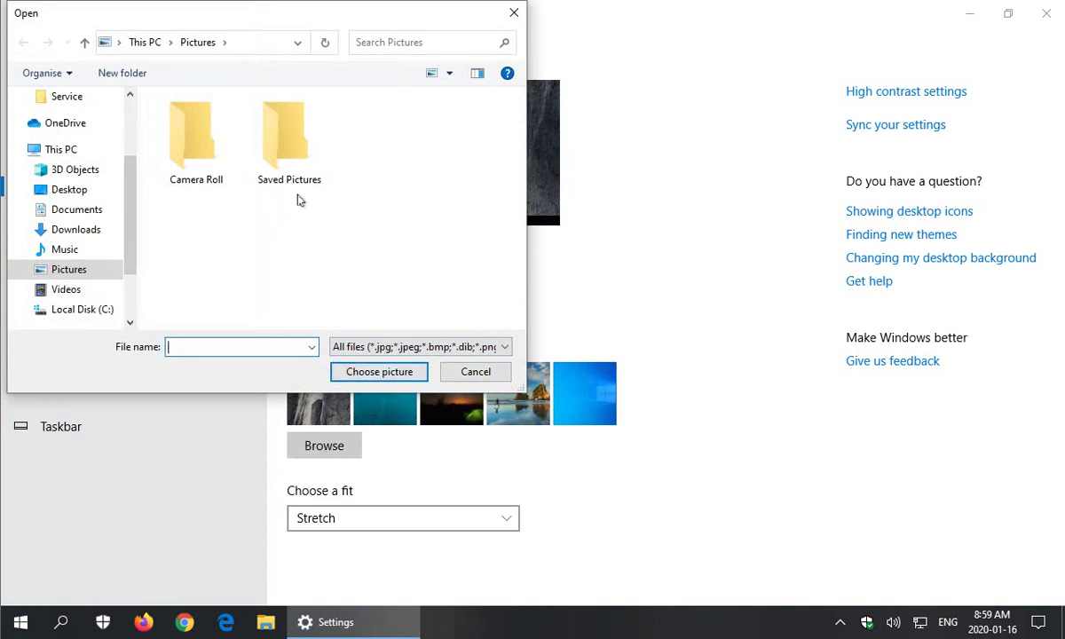
left_click(513, 16)
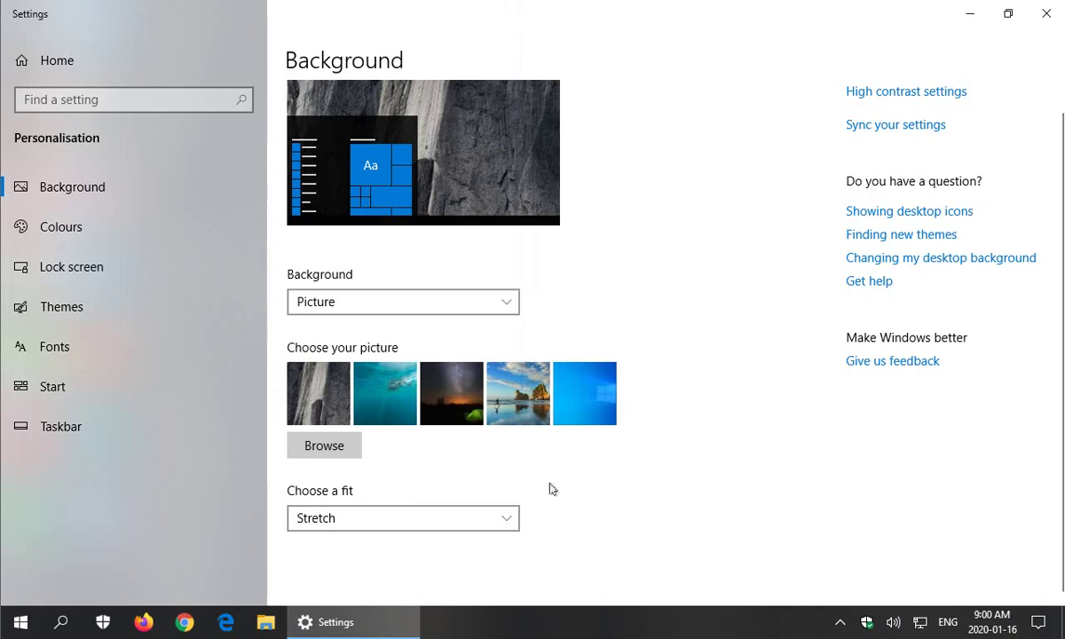
left_click(511, 527)
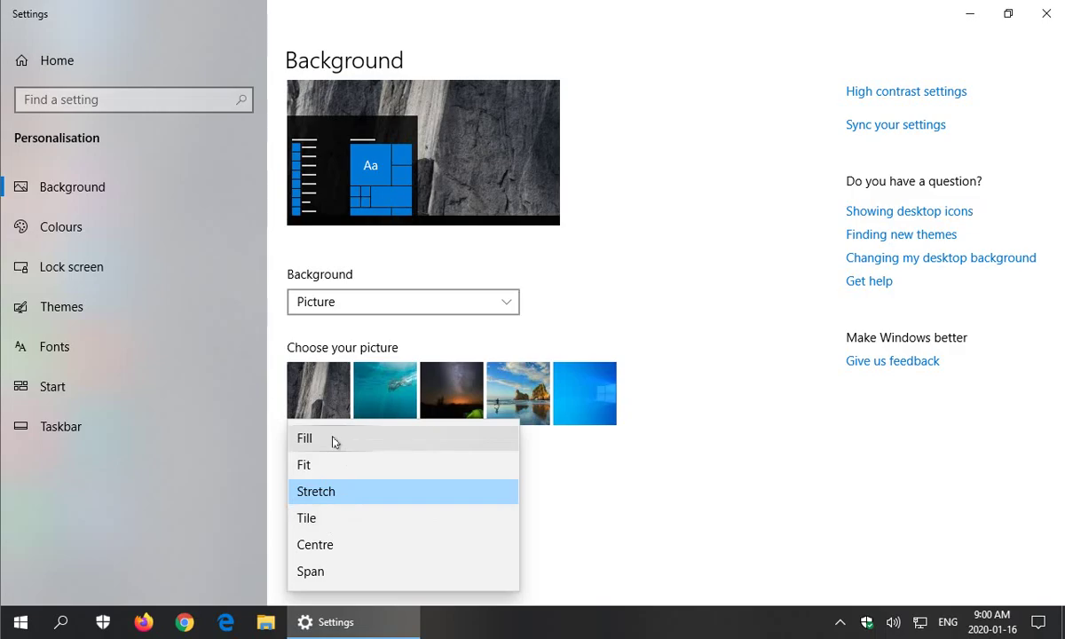
left_click(546, 529)
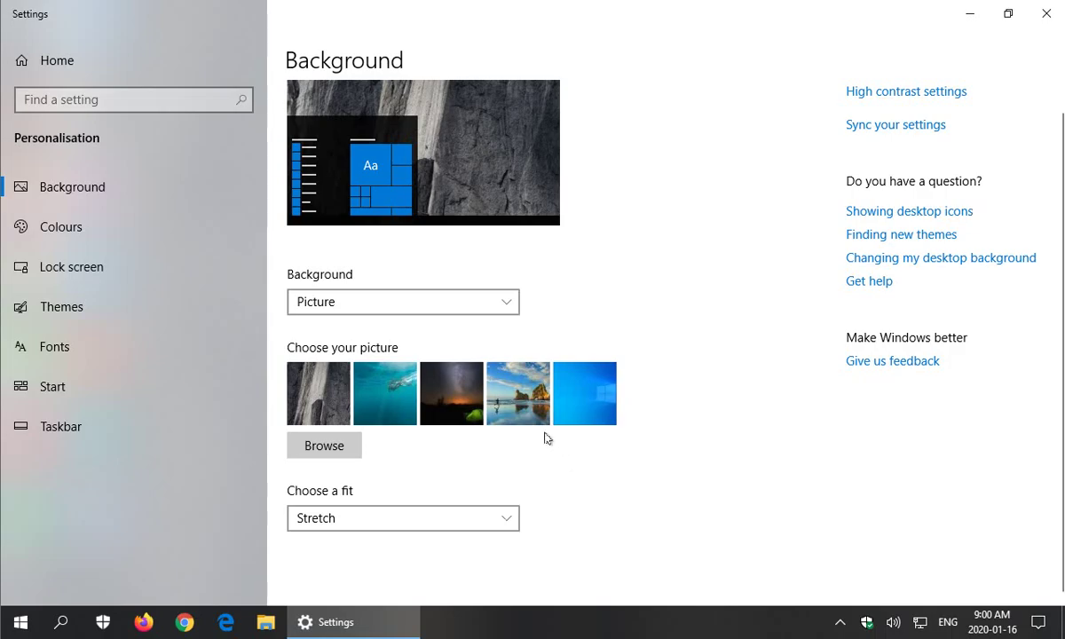
Set the background type to Slideshow, look at the folder selection for its album and cancel it
left_click(507, 302)
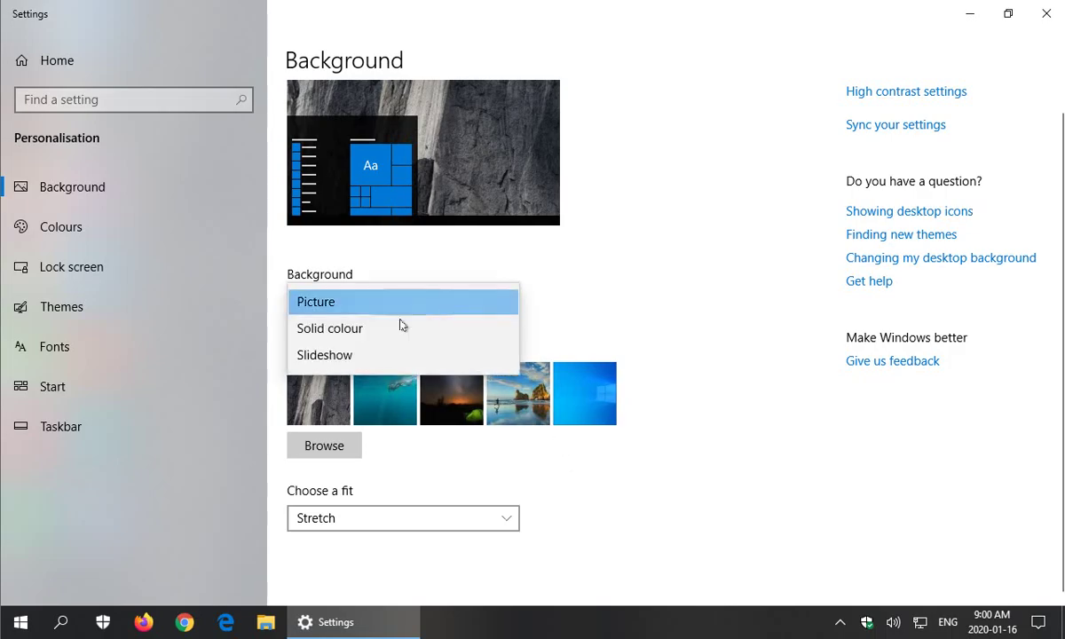
left_click(338, 356)
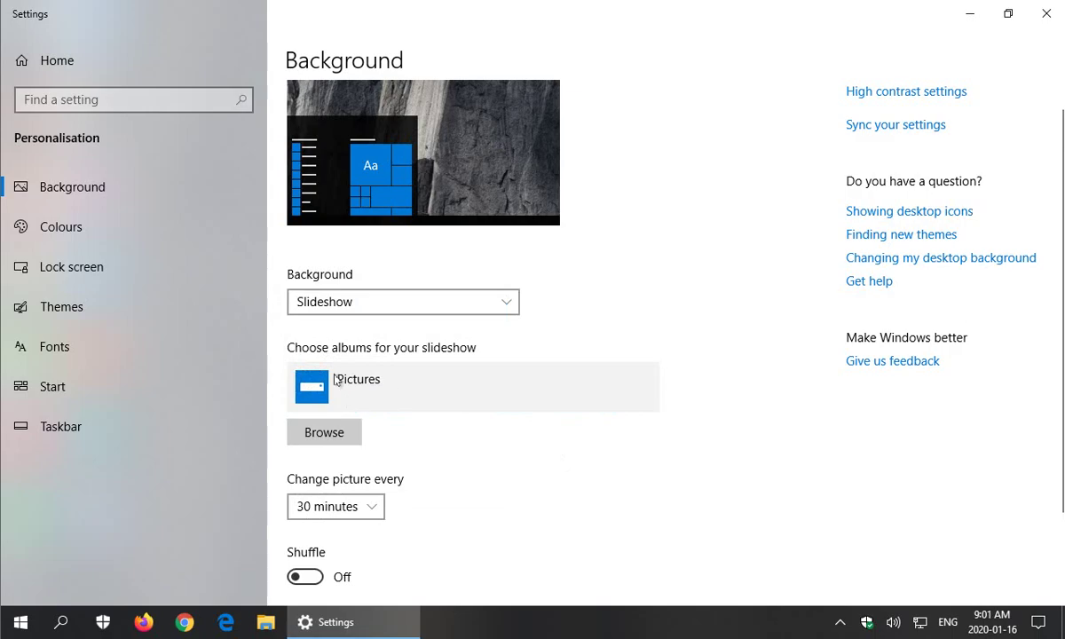
left_click(340, 439)
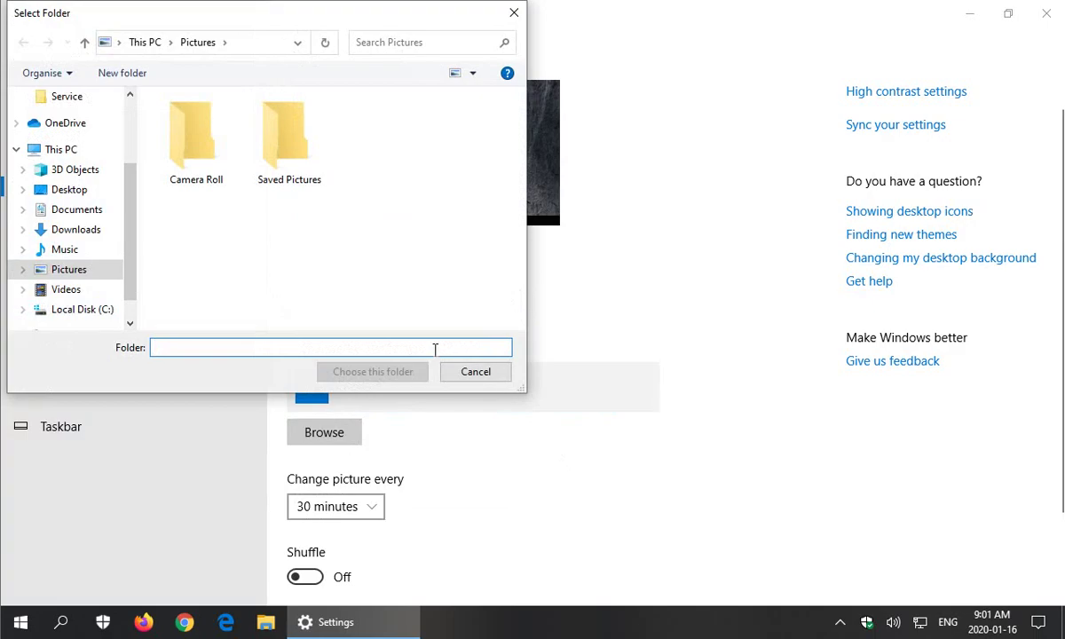
left_click(476, 372)
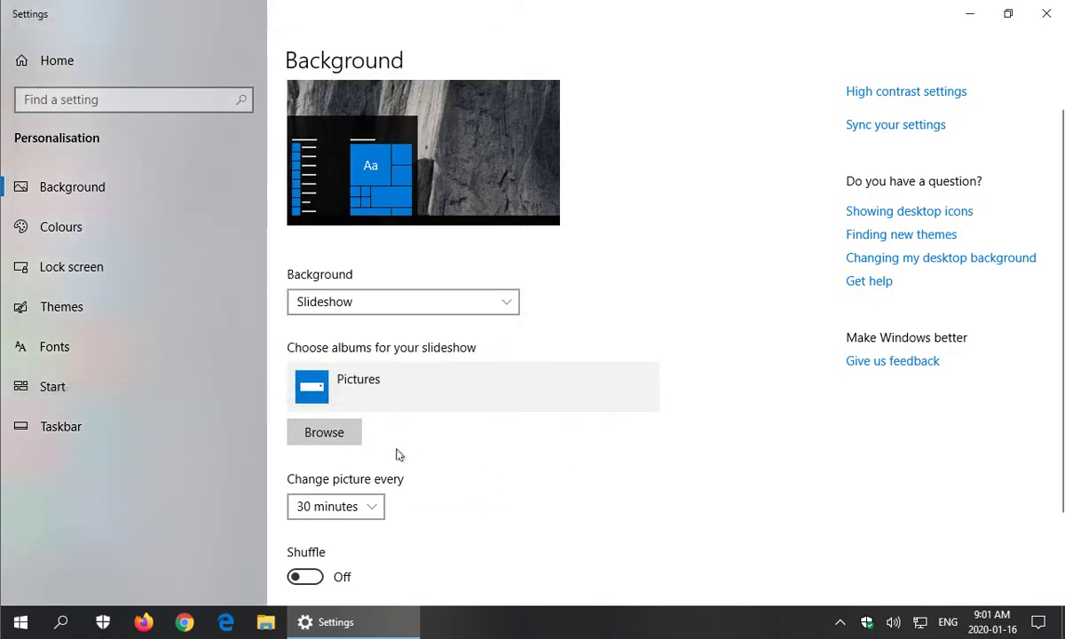
Review the slideshow's picture change intervals, shuffle setting and fit options, keeping the current choices
scroll(577, 488, "down", 2)
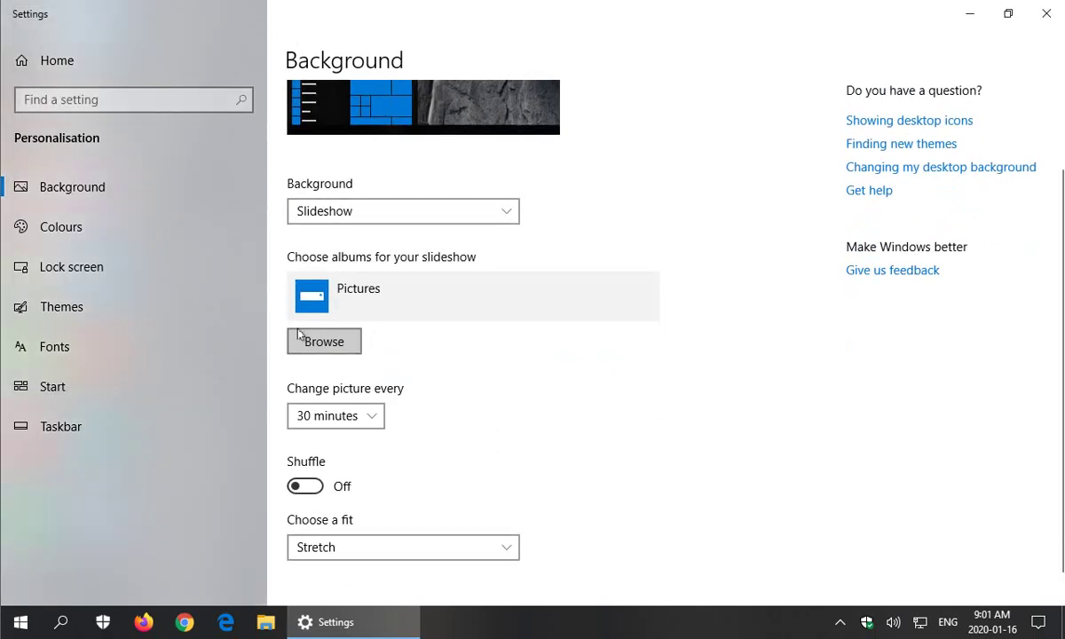
left_click(375, 424)
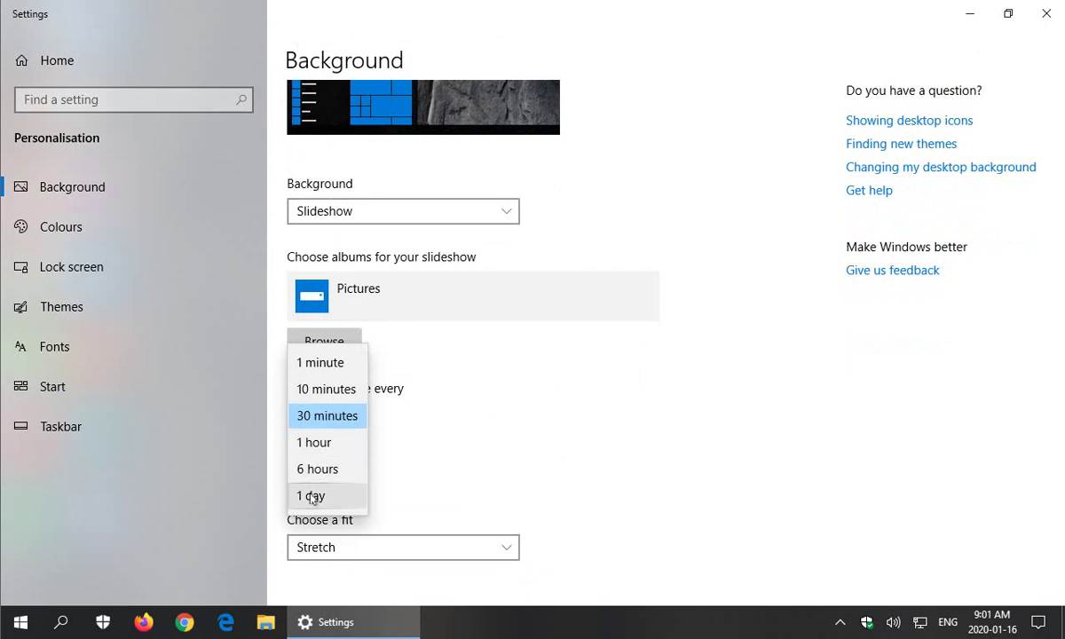
left_click(562, 432)
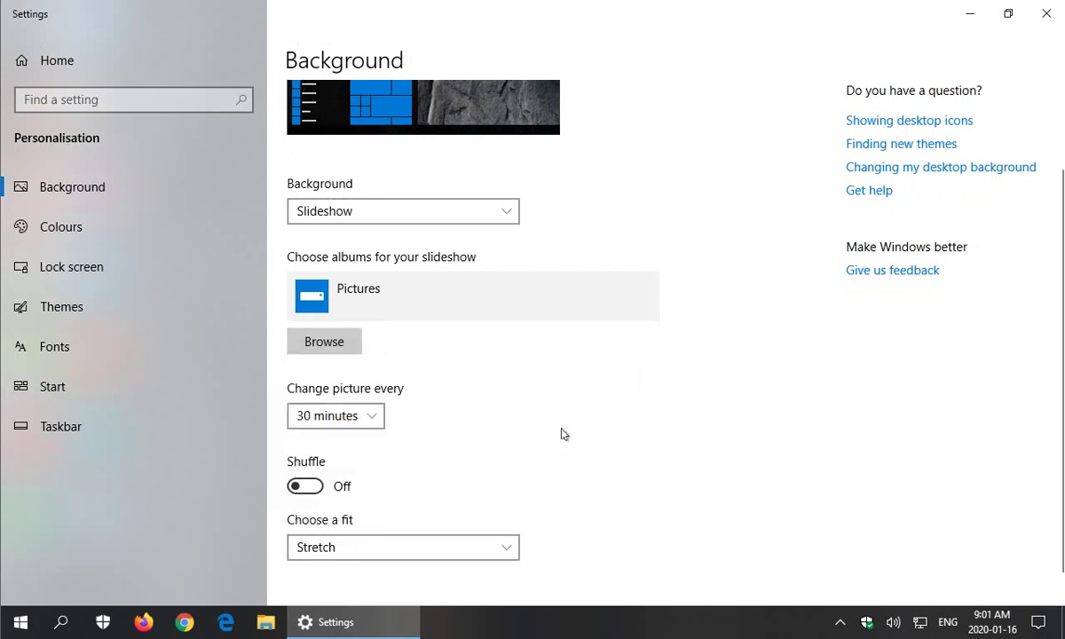
scroll(549, 461, "down", 1)
scroll(425, 476, "up", 2)
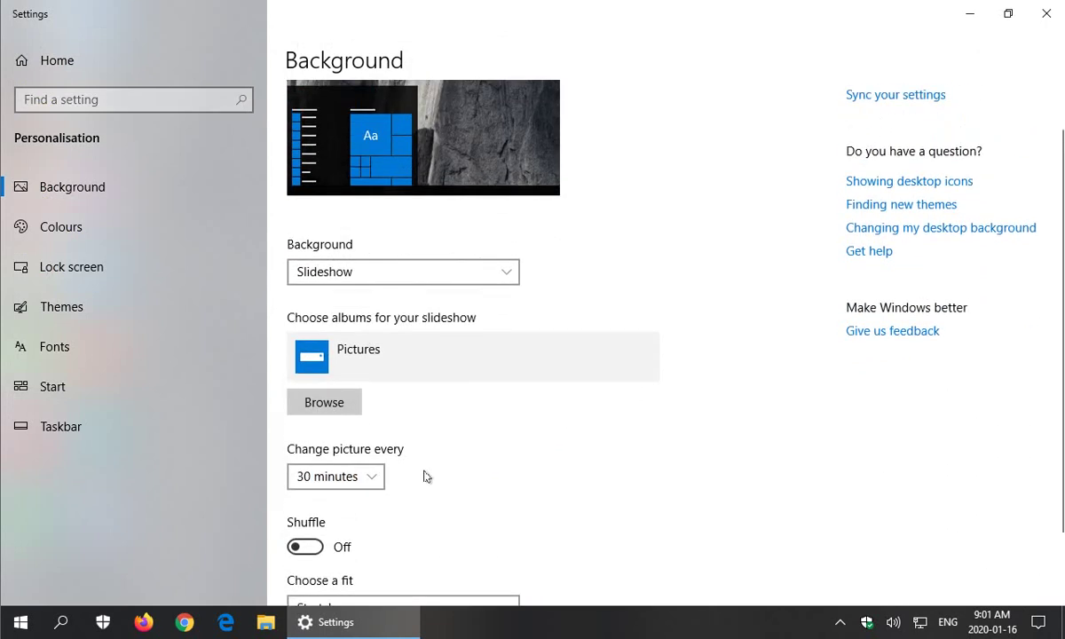
scroll(425, 475, "down", 2)
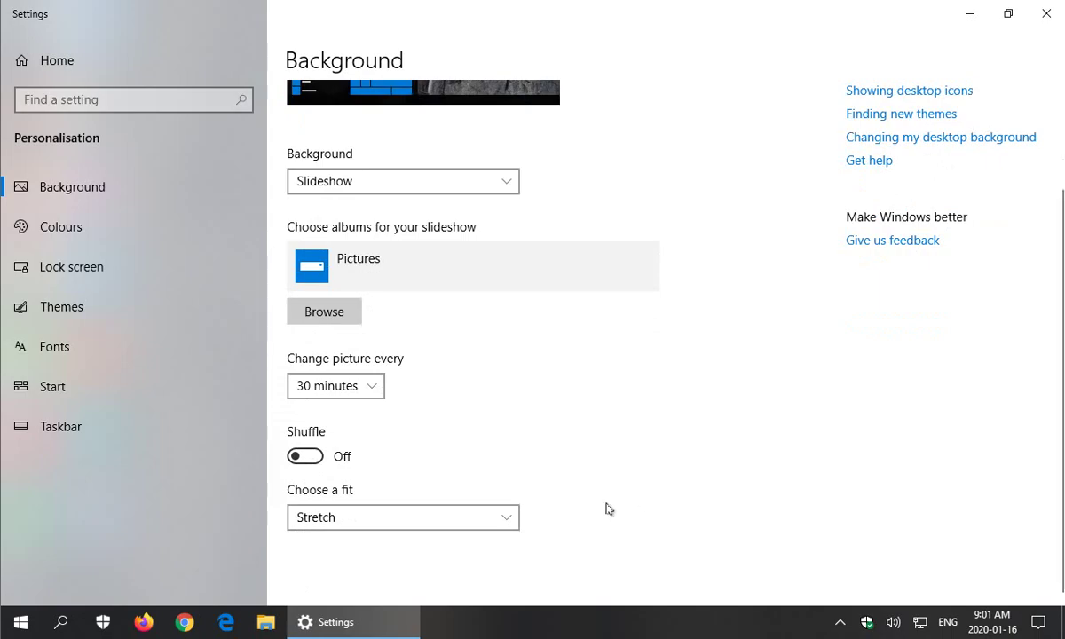
left_click(510, 523)
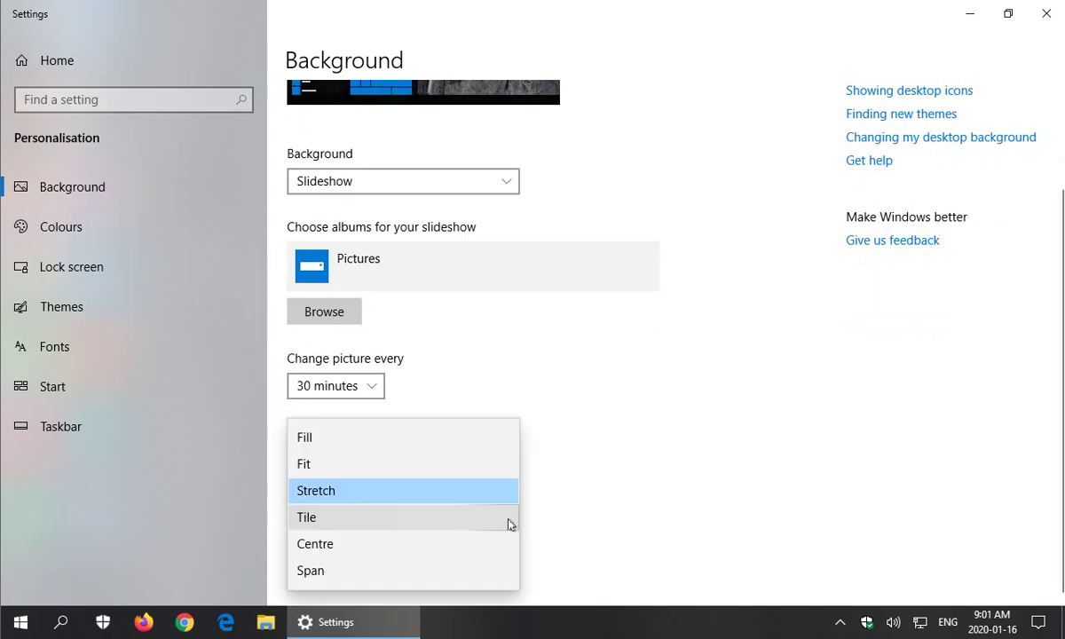
left_click(639, 502)
scroll(538, 506, "up", 3)
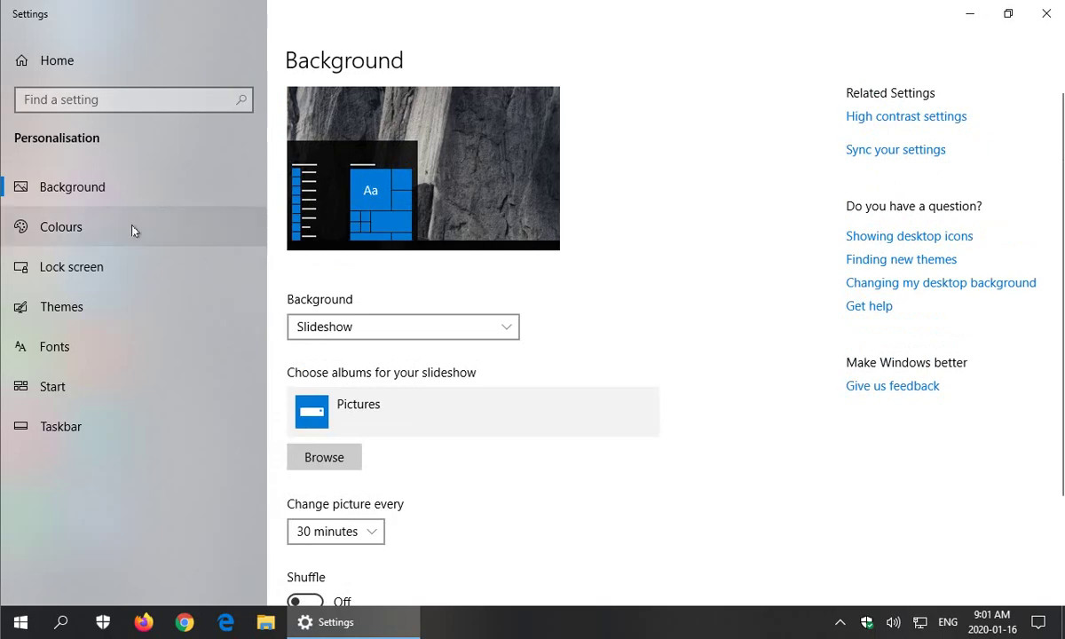
Examine the Colours personalisation settings: default Windows and app modes, transparency effects, accent colours and the surfaces that show the accent colour
left_click(58, 232)
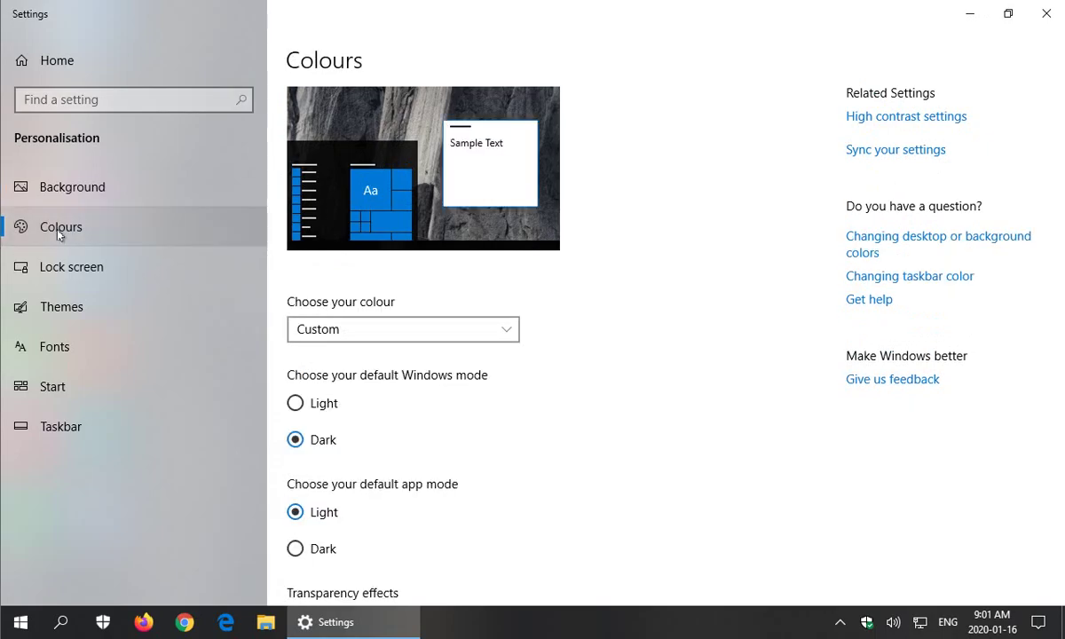
scroll(559, 371, "down", 3)
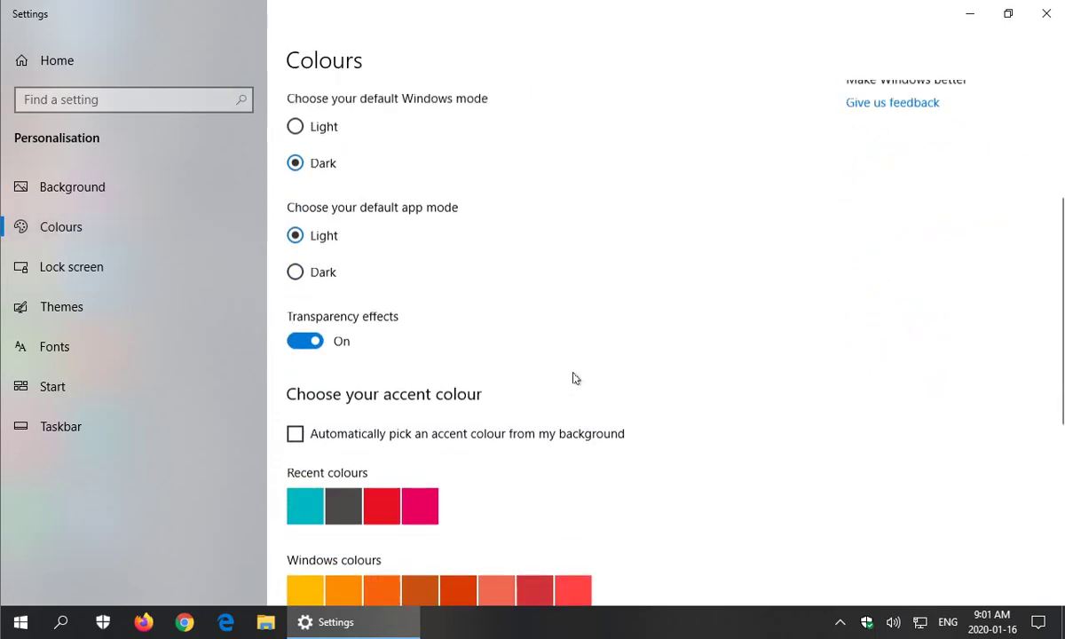
scroll(567, 374, "up", 2)
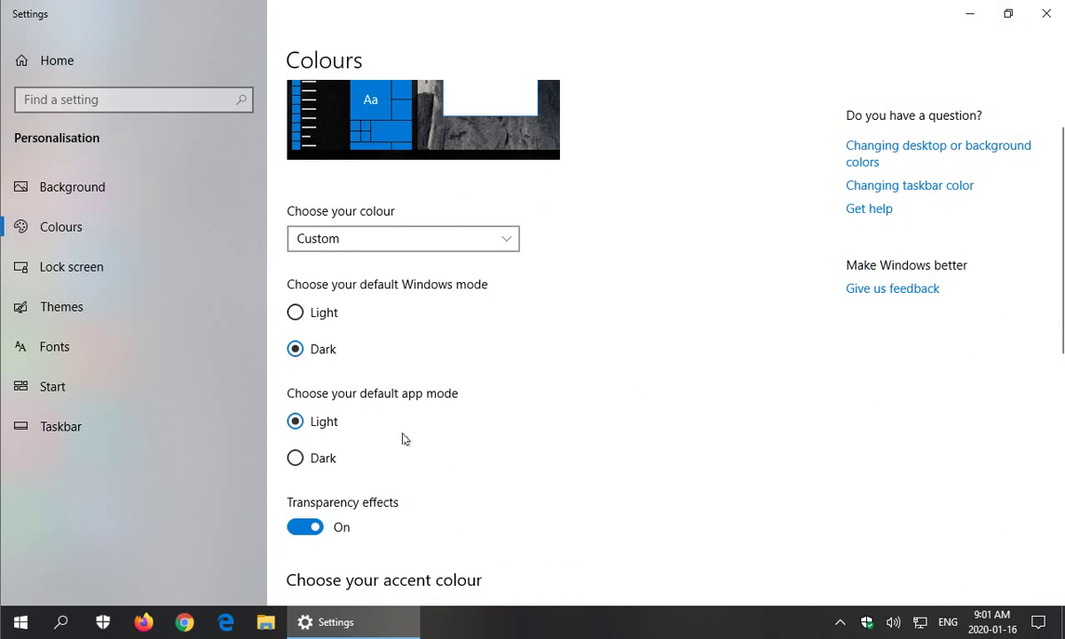
scroll(402, 437, "down", 2)
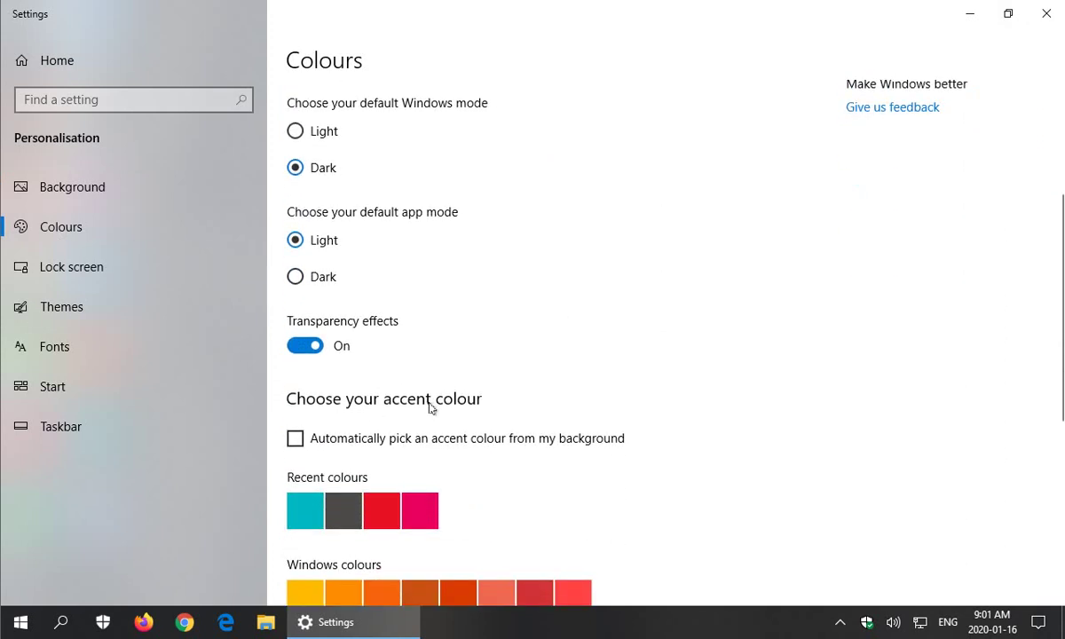
scroll(431, 406, "down", 5)
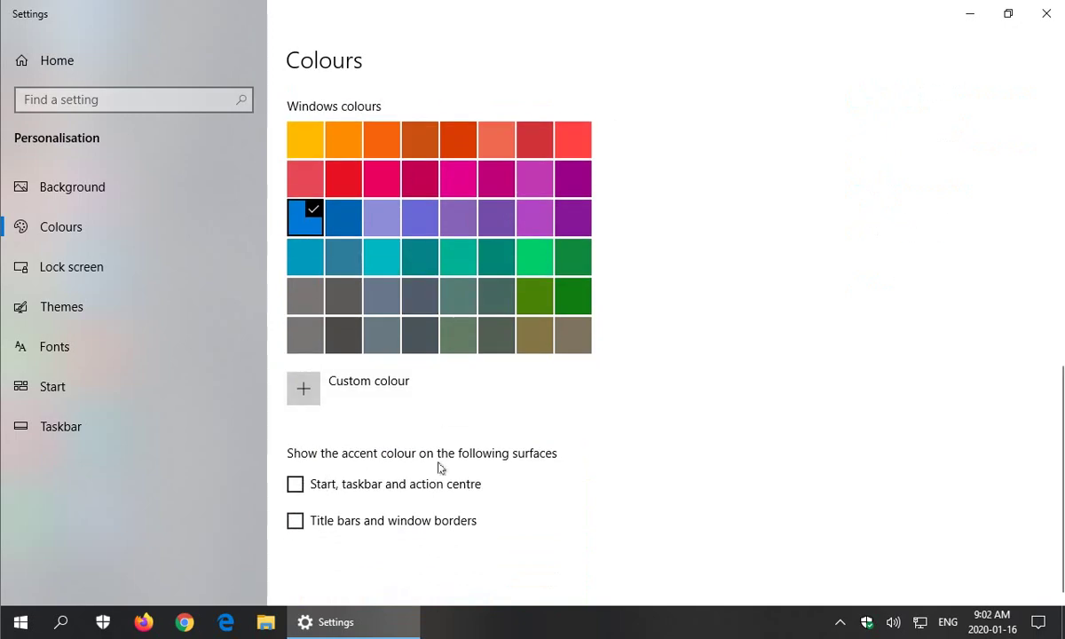
scroll(648, 464, "up", 5)
scroll(648, 465, "up", 3)
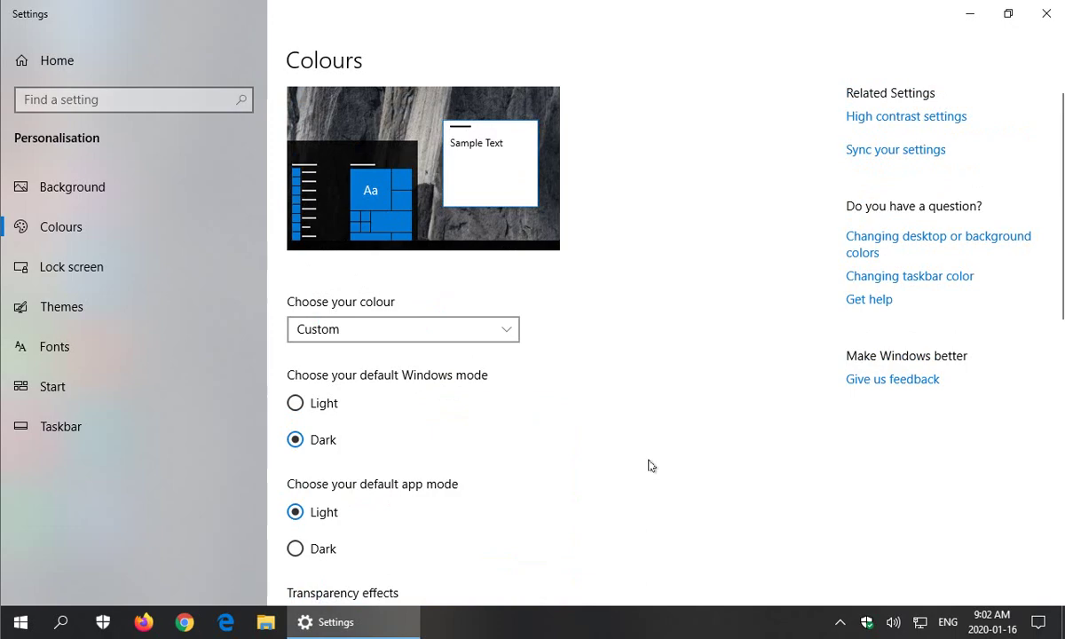
scroll(649, 465, "down", 10)
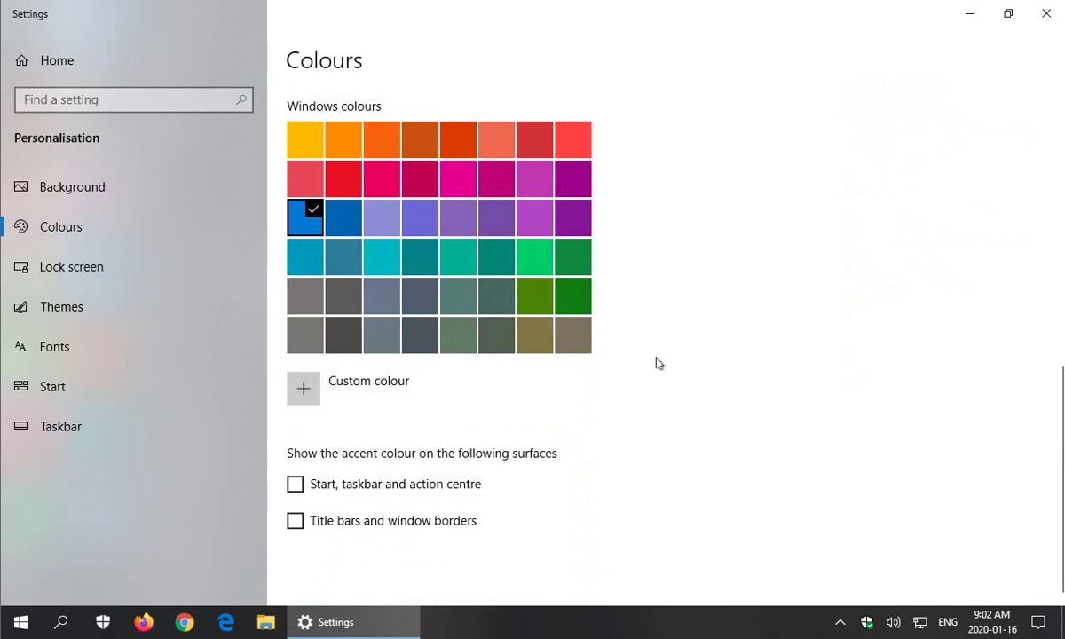
scroll(646, 385, "up", 10)
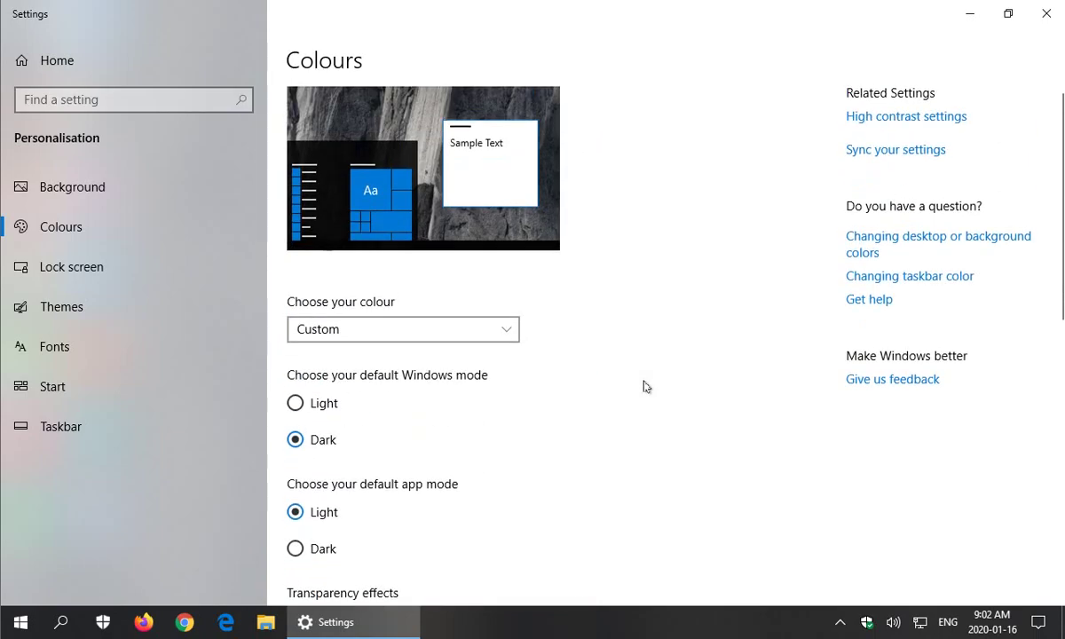
scroll(646, 385, "down", 10)
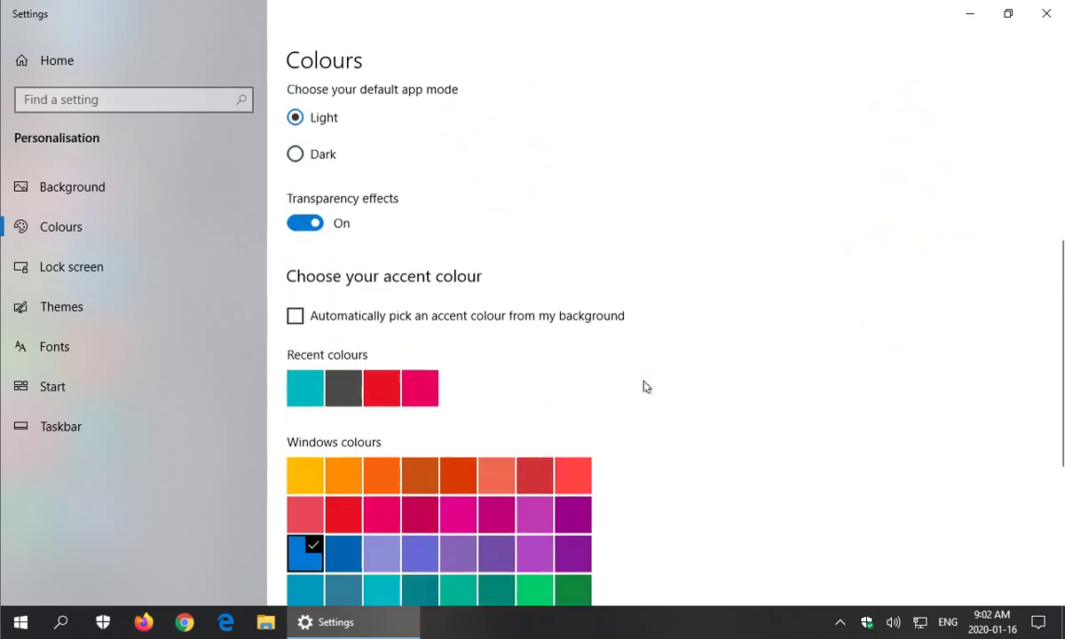
scroll(646, 385, "up", 3)
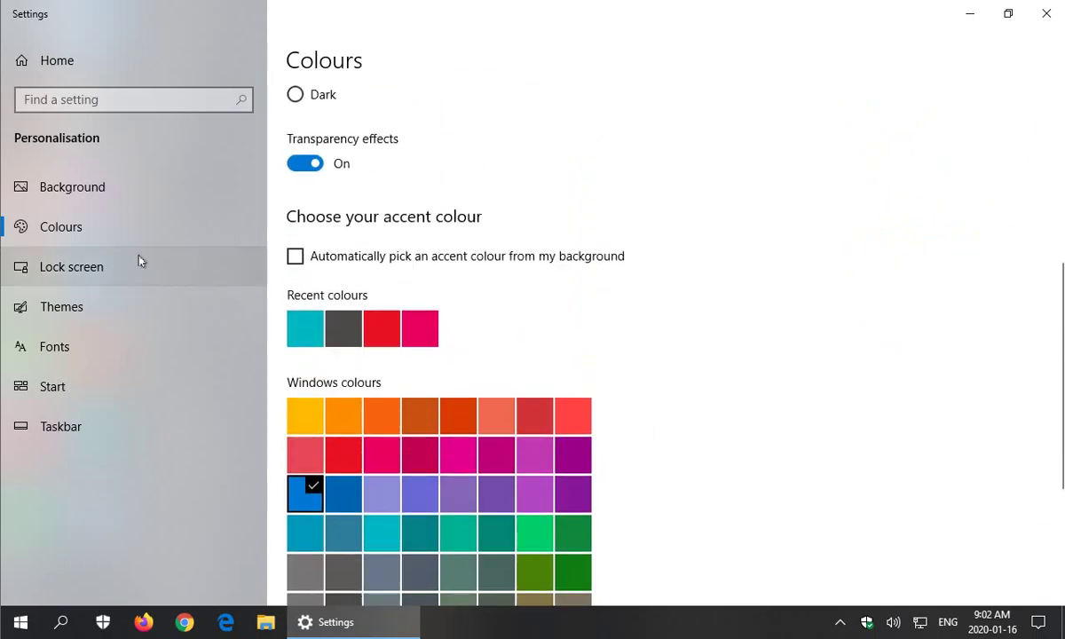
Open the Lock screen personalisation settings, look at the account's Lock option in the Start menu and dismiss it without locking
left_click(88, 277)
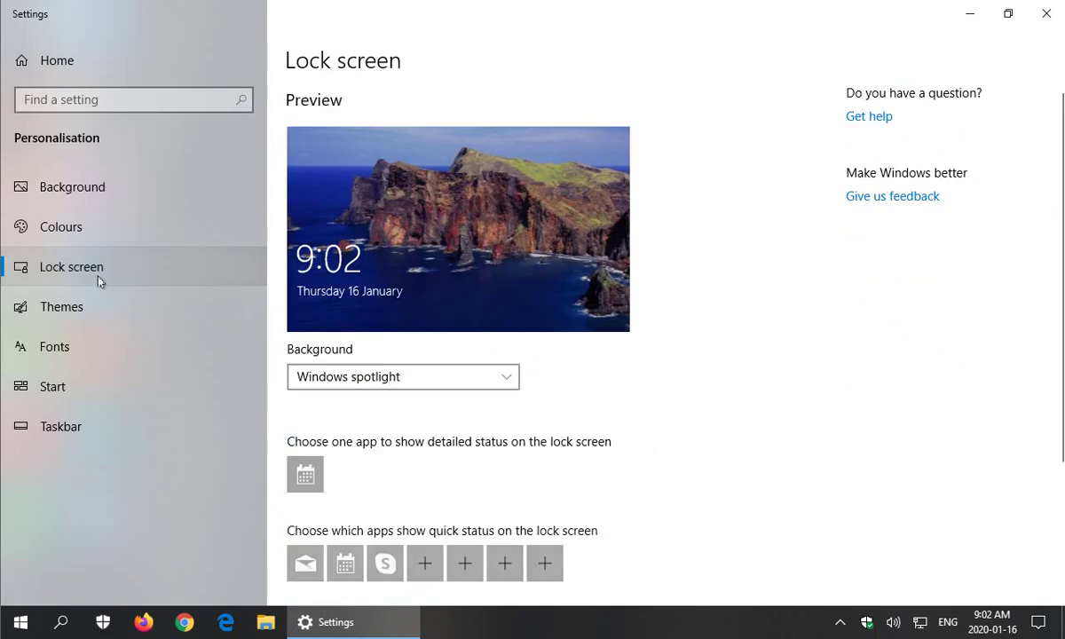
scroll(761, 367, "down", 2)
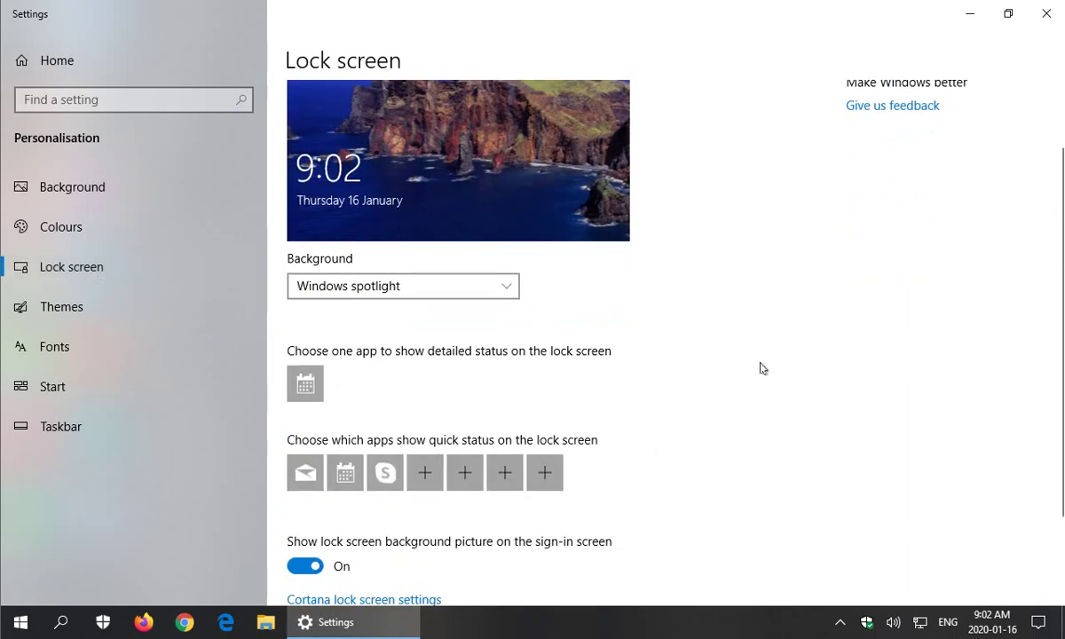
left_click(19, 623)
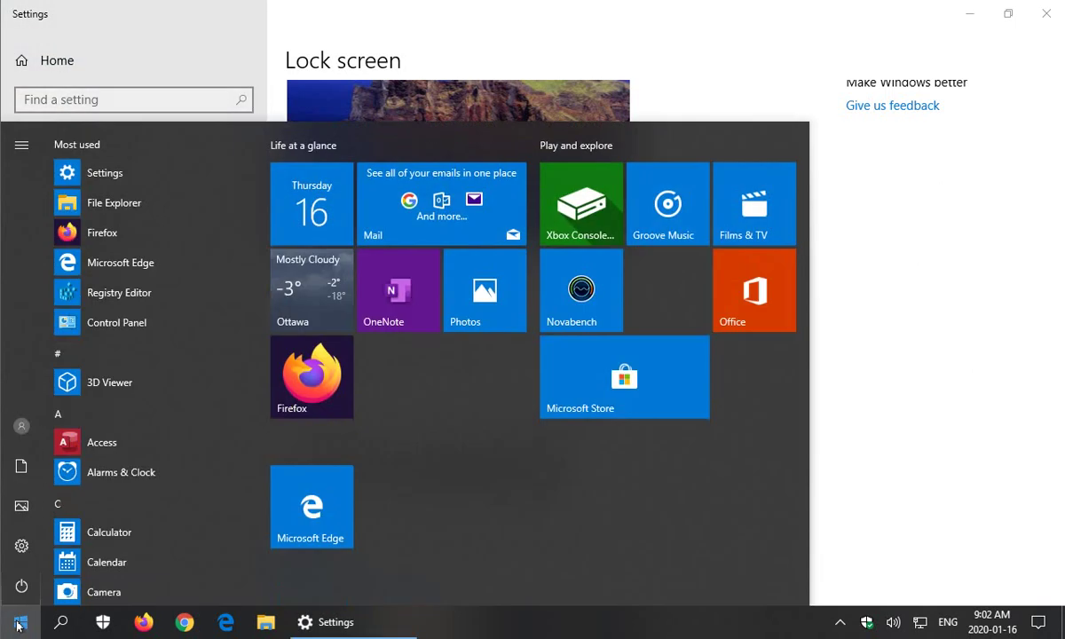
mouse_move(24, 435)
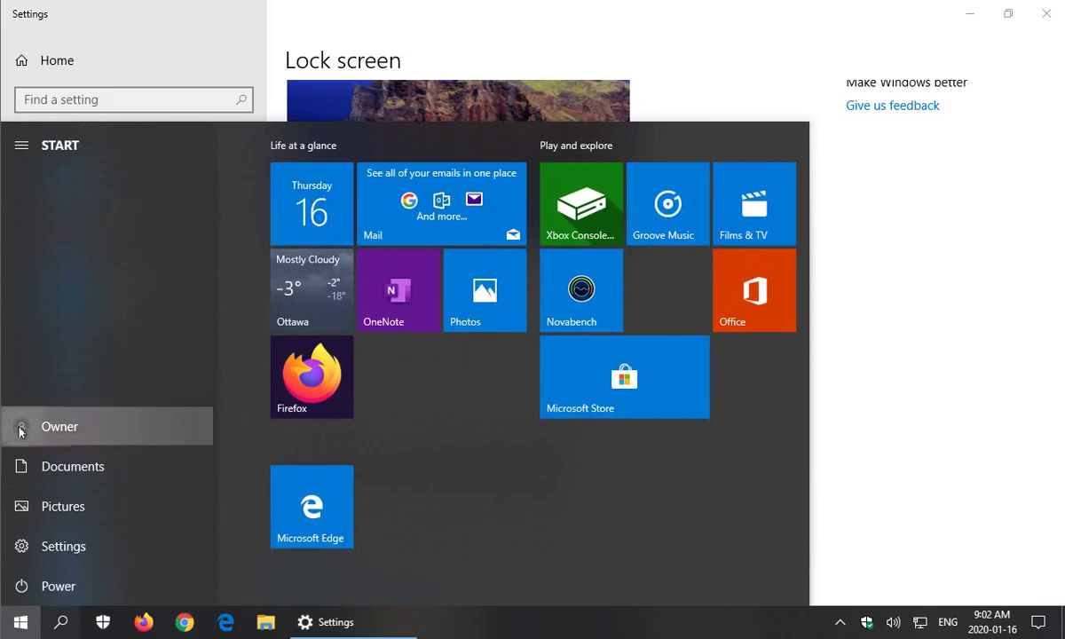
left_click(19, 429)
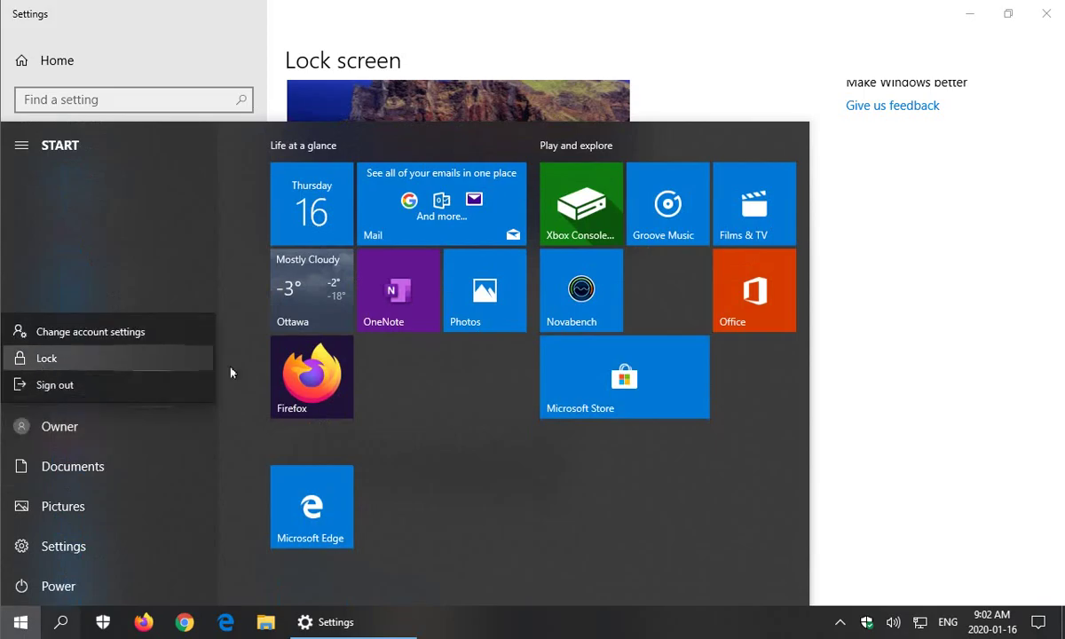
left_click(902, 397)
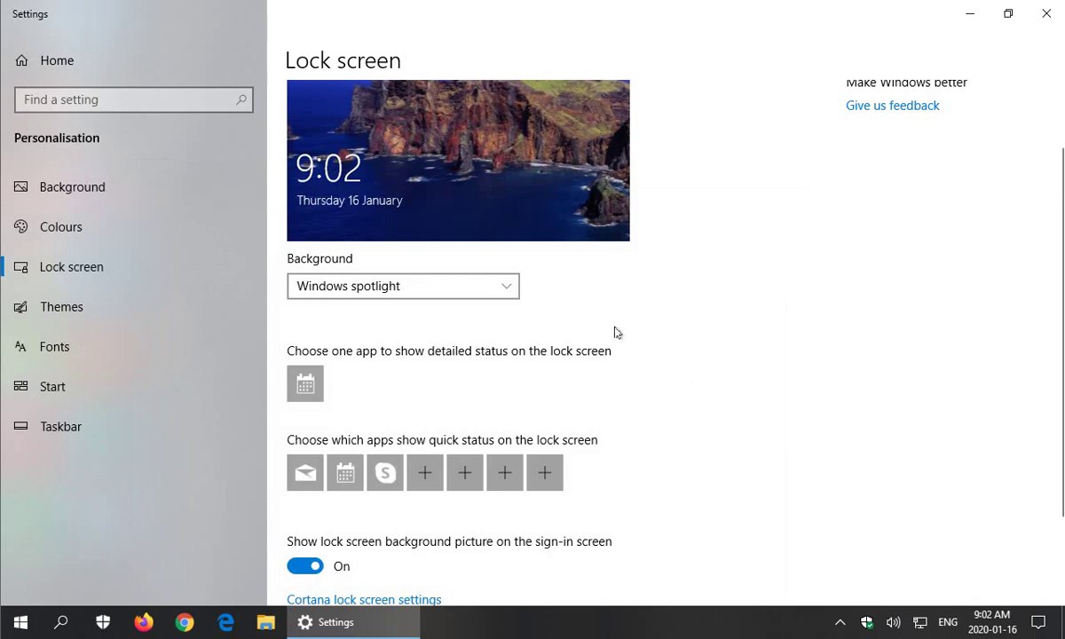
Review the lock screen's background types, detailed and quick status apps, sign-in picture setting and related links, keeping the current choices
scroll(616, 337, "up", 2)
scroll(621, 349, "down", 2)
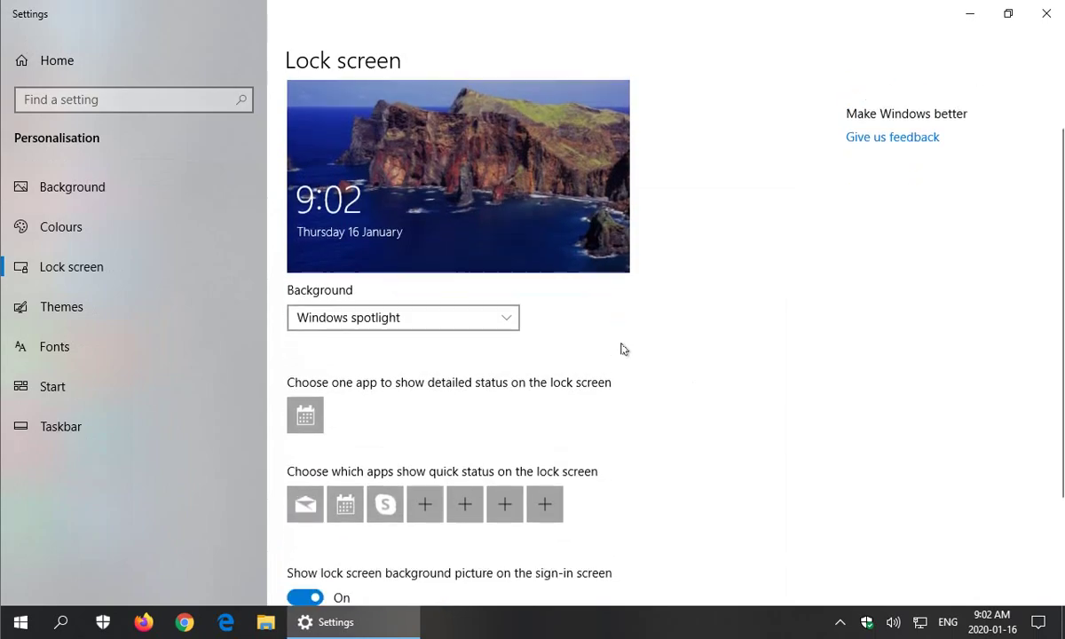
left_click(513, 297)
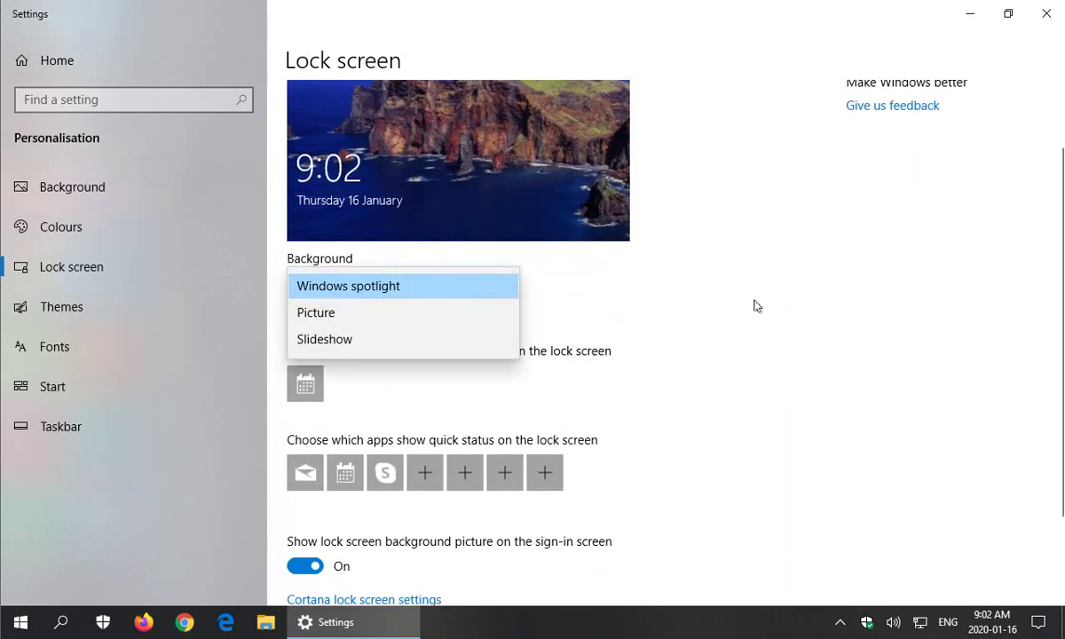
left_click(708, 285)
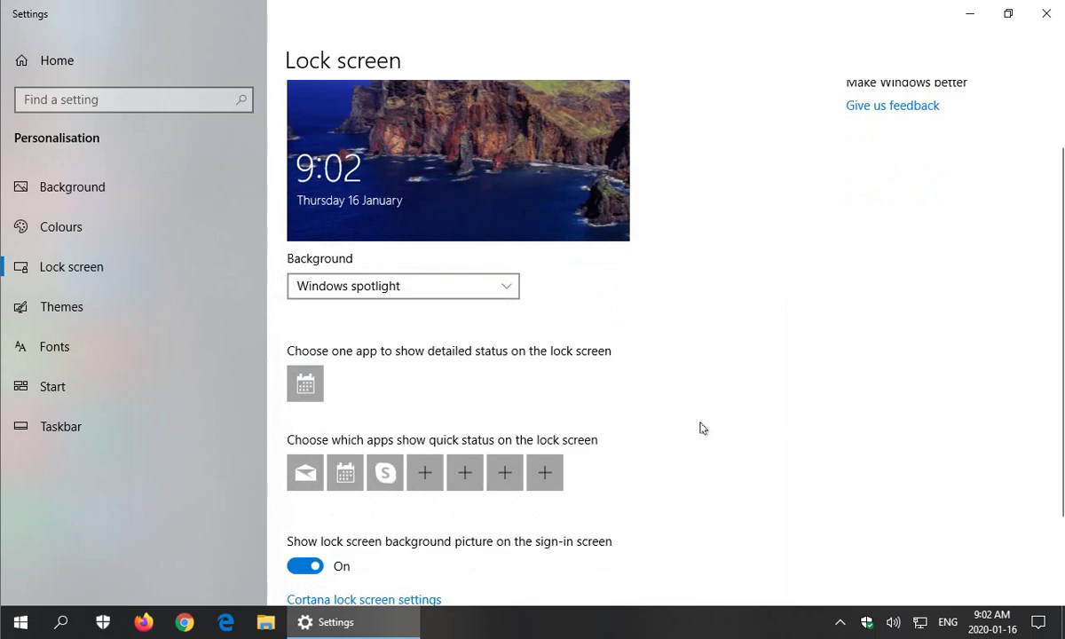
scroll(701, 428, "down", 2)
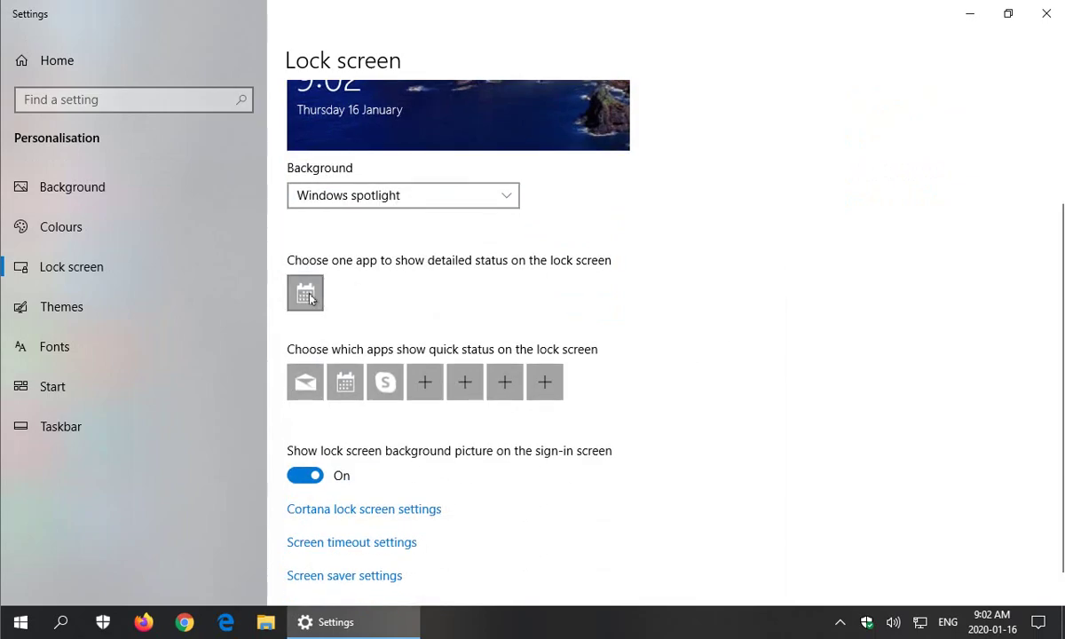
scroll(737, 298, "up", 4)
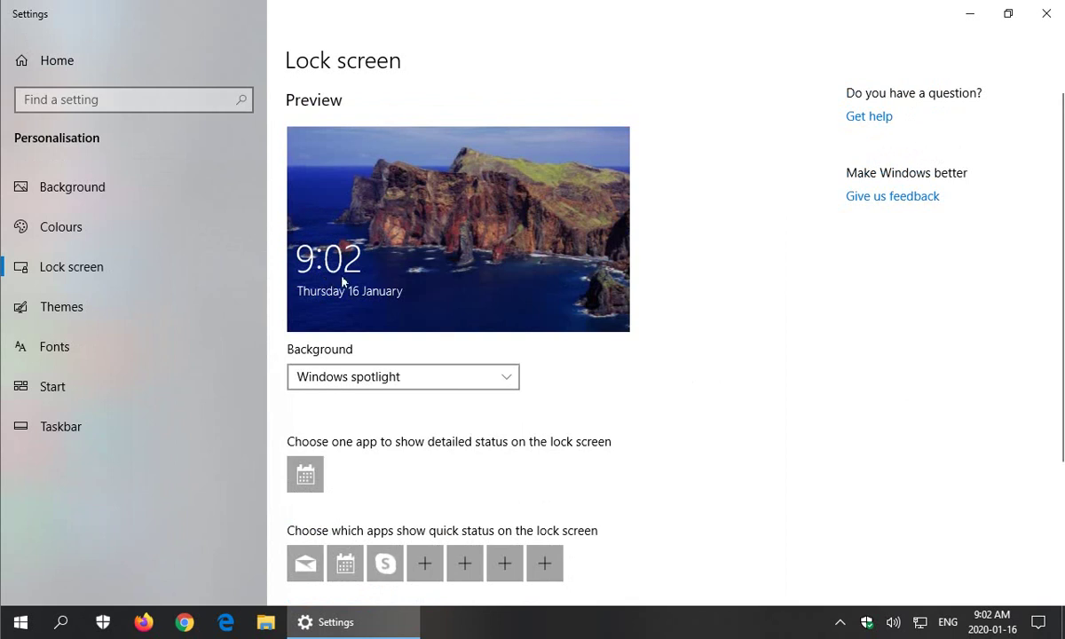
scroll(686, 430, "down", 3)
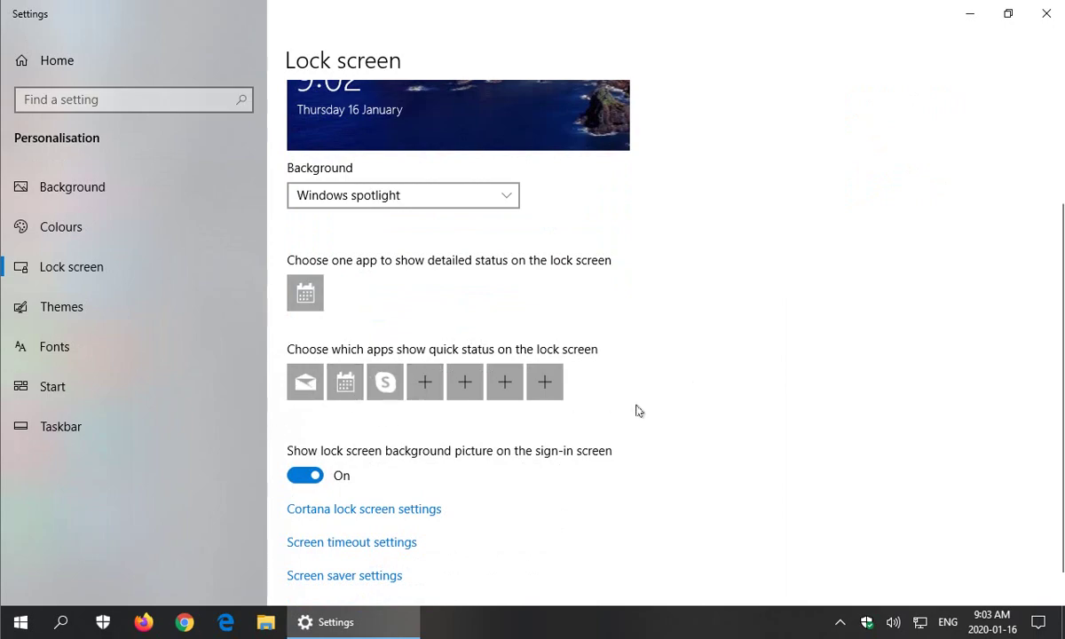
scroll(668, 453, "down", 1)
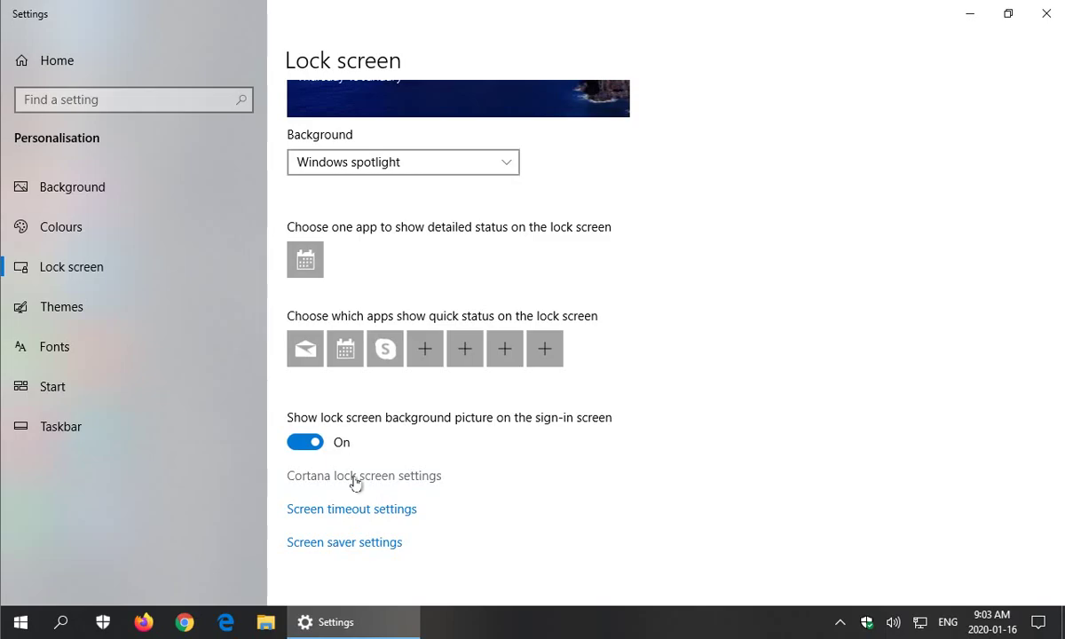
Look at the screen timeout choices for when the PC is plugged in, keep the current one and close Settings
left_click(345, 513)
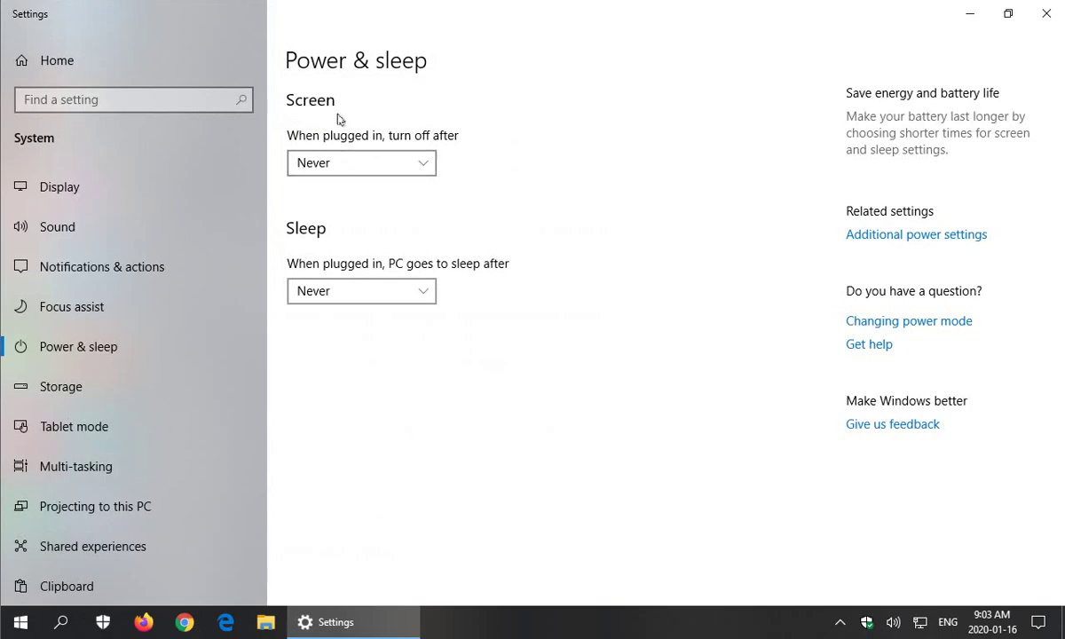
left_click(423, 171)
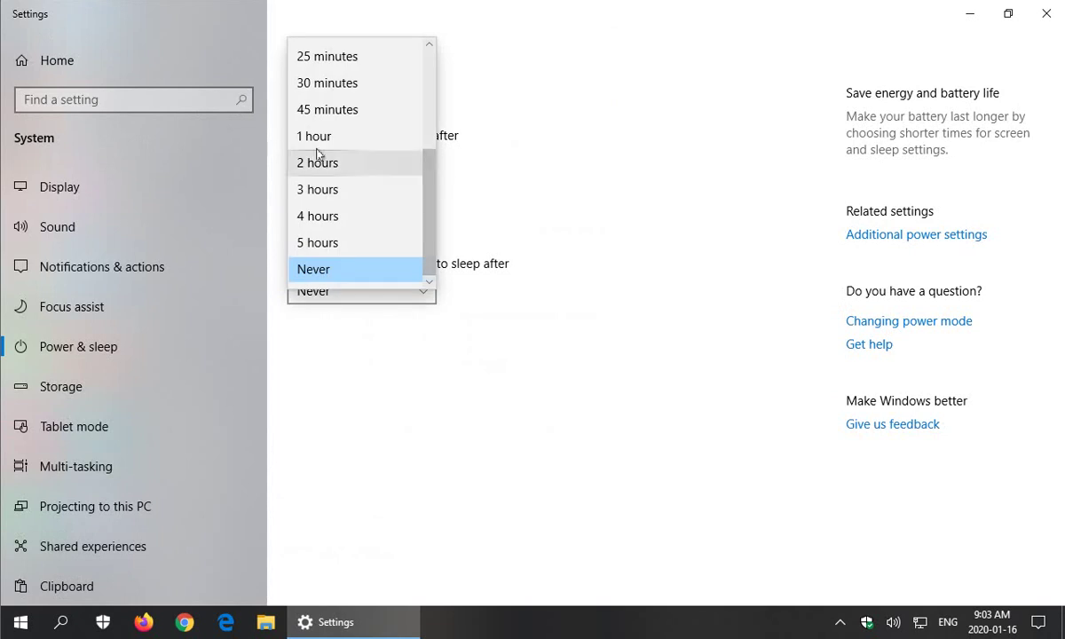
left_click(475, 183)
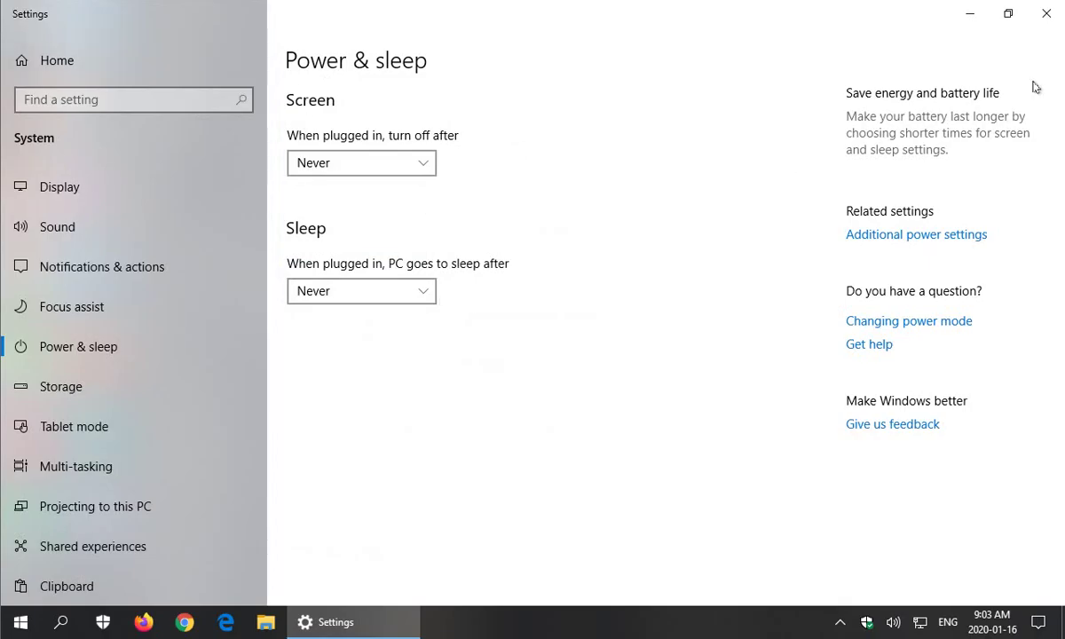
left_click(1046, 15)
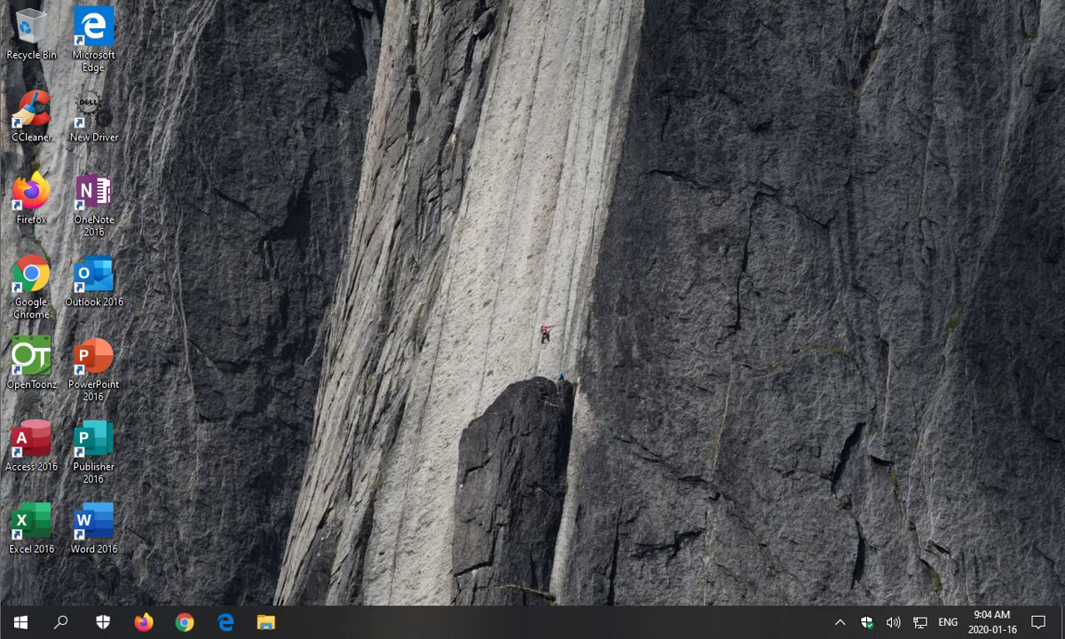
Reopen the desktop's personalisation settings and examine the current theme's components, the available themes and the Microsoft Store themes link
right_click(198, 237)
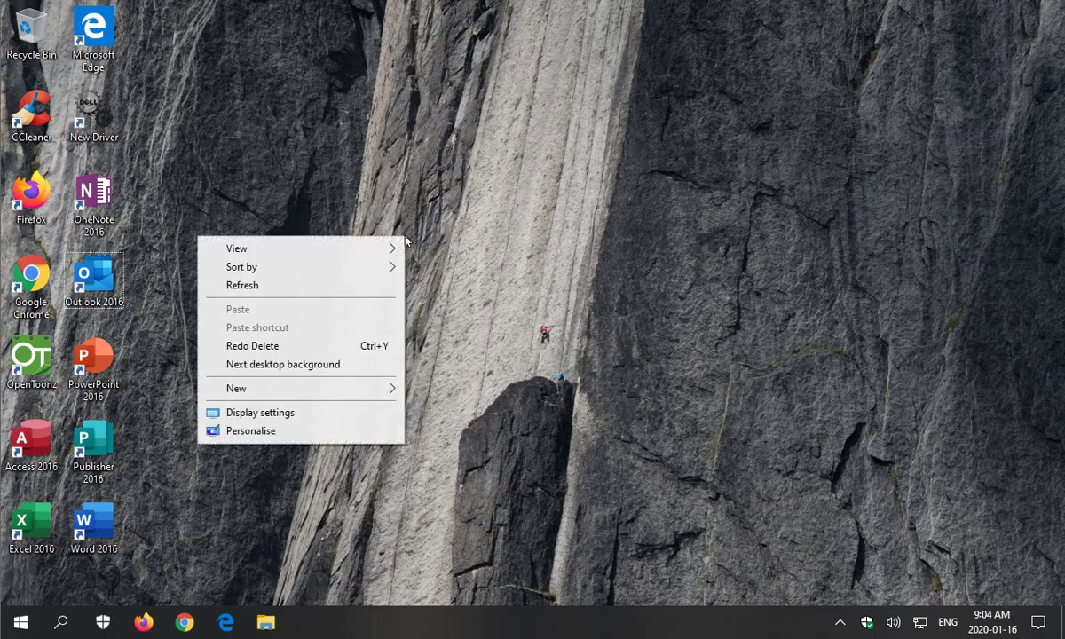
left_click(250, 431)
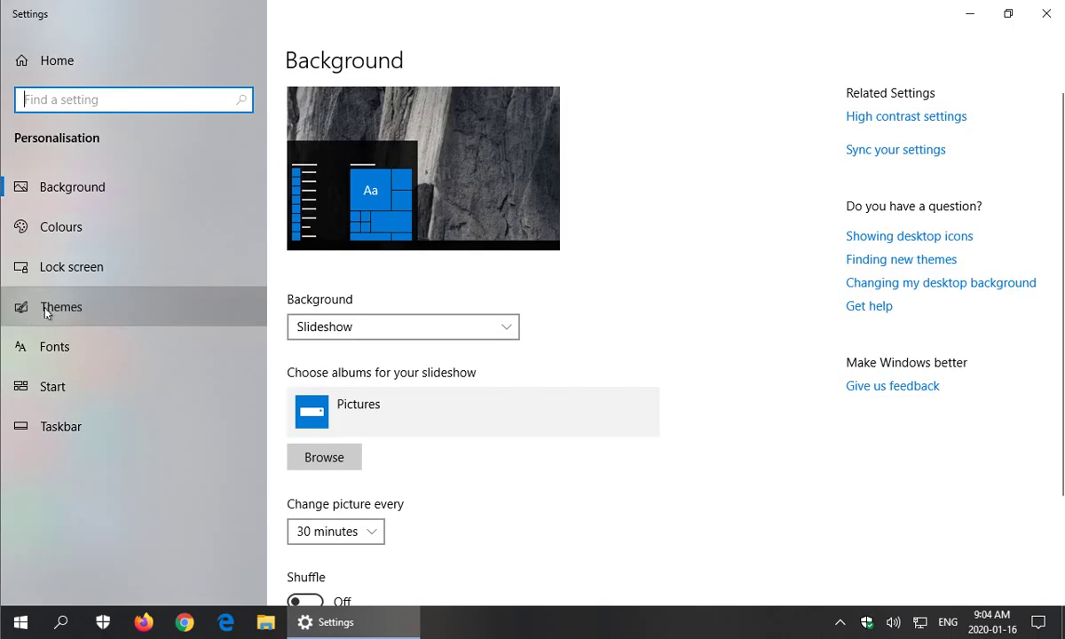
left_click(46, 311)
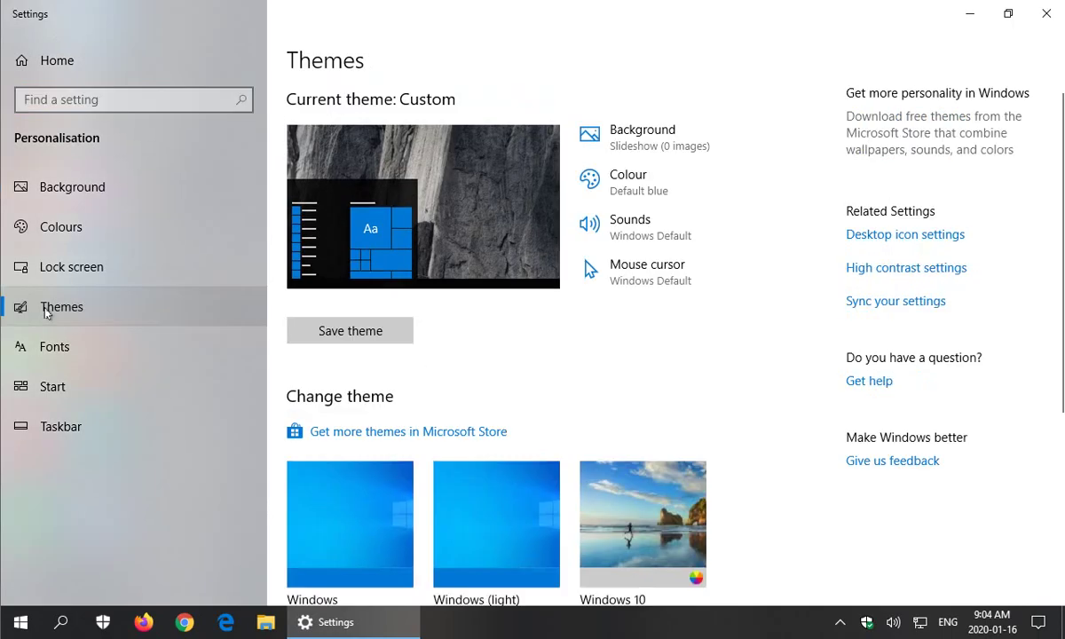
scroll(578, 371, "down", 1)
scroll(582, 370, "down", 2)
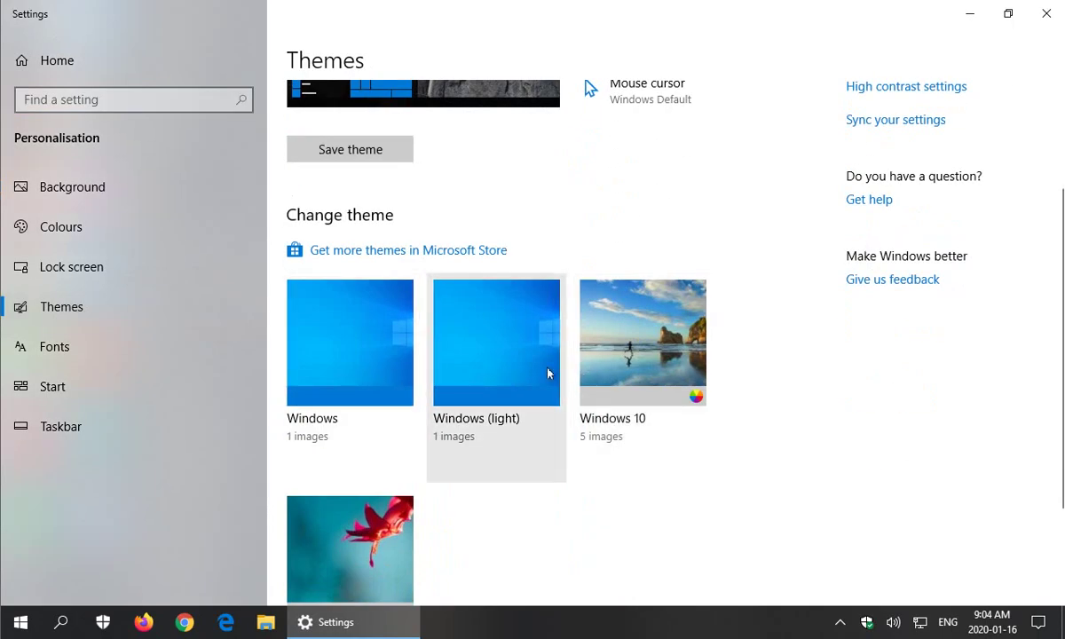
scroll(627, 386, "down", 3)
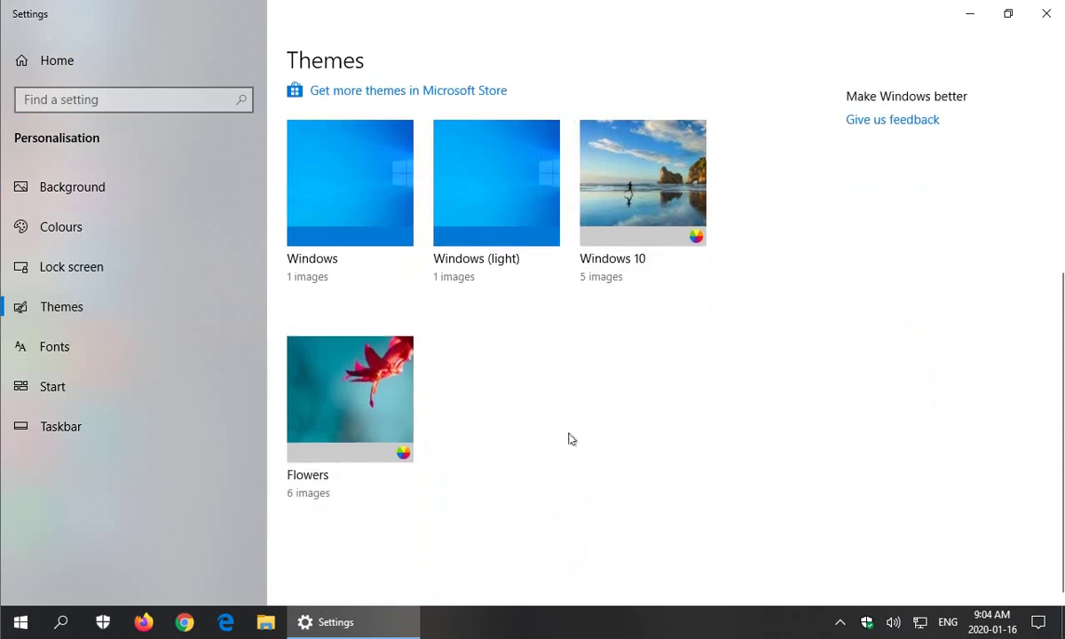
scroll(715, 402, "up", 5)
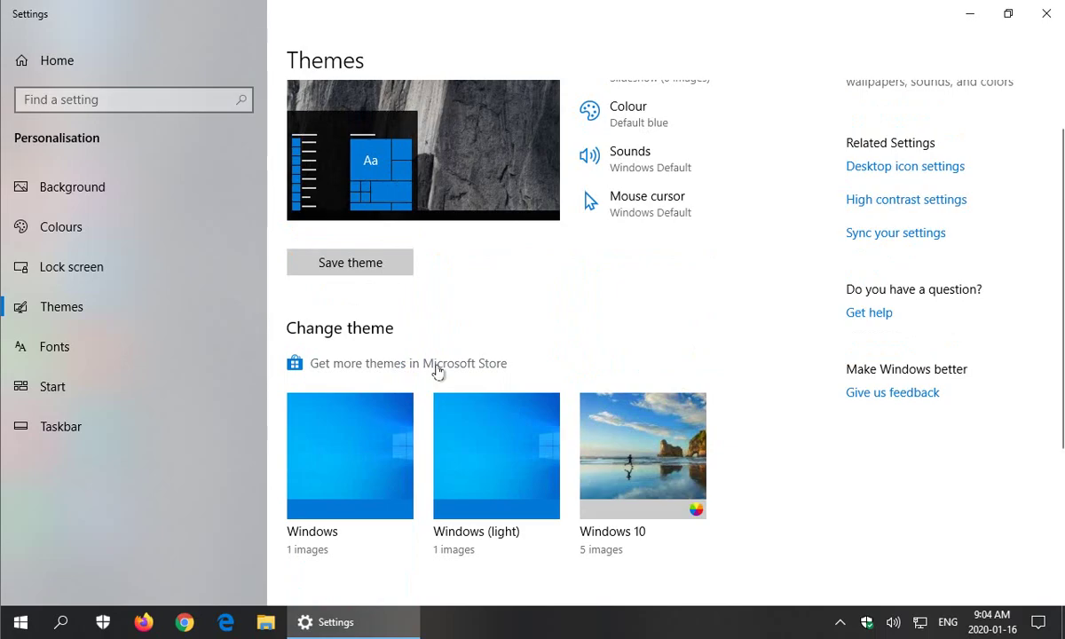
scroll(437, 371, "up", 1)
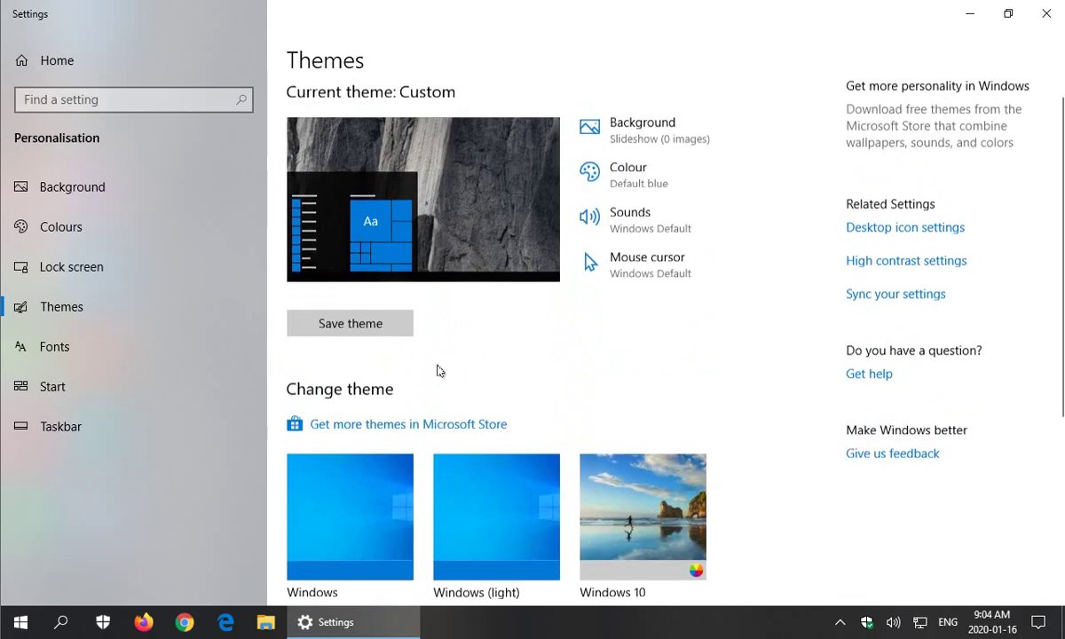
scroll(438, 371, "down", 1)
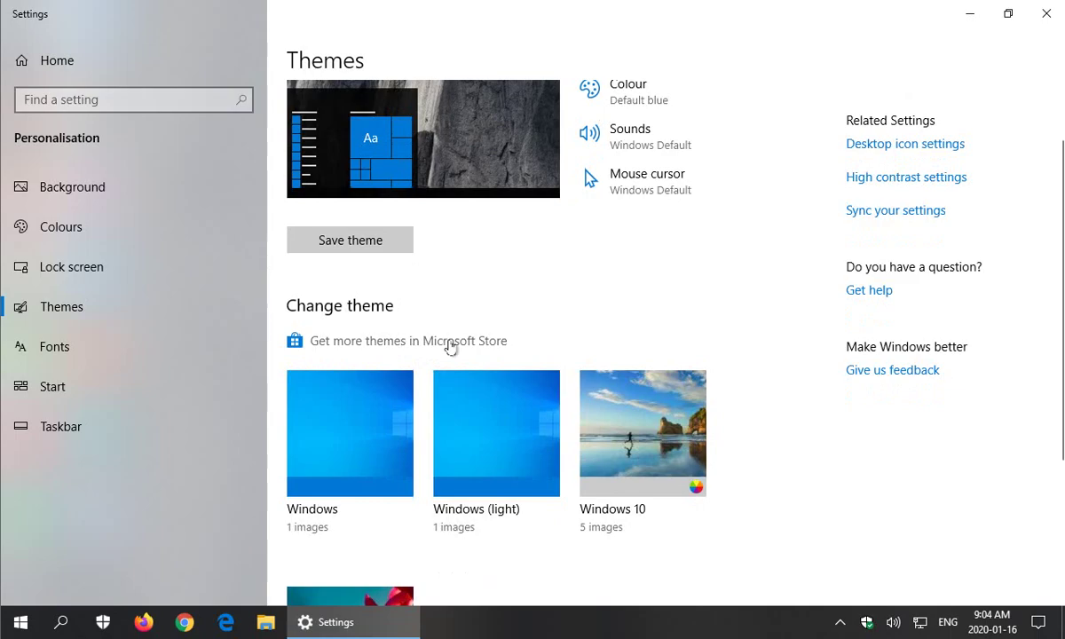
Open the Fonts personalisation settings and look through the font installation area, Microsoft Store link and available fonts
left_click(63, 354)
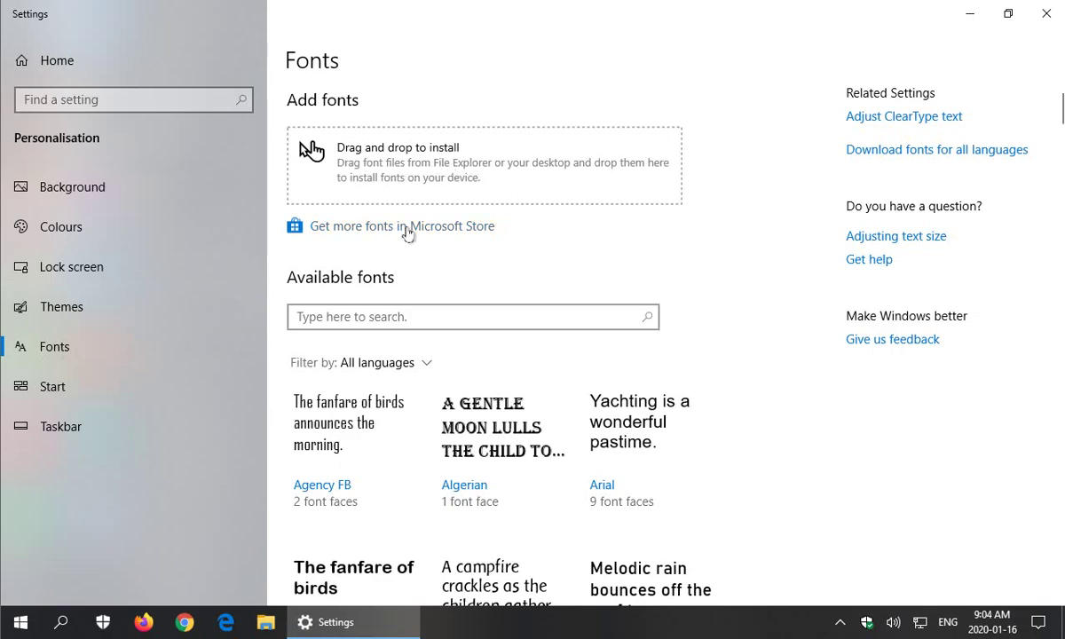
scroll(750, 341, "down", 1)
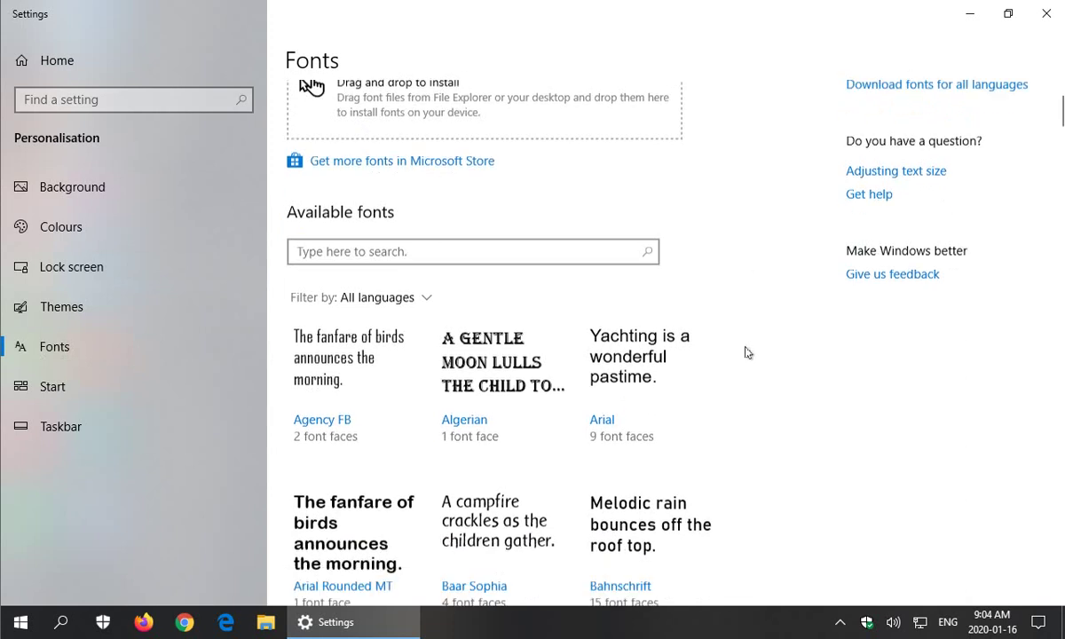
scroll(747, 352, "down", 12)
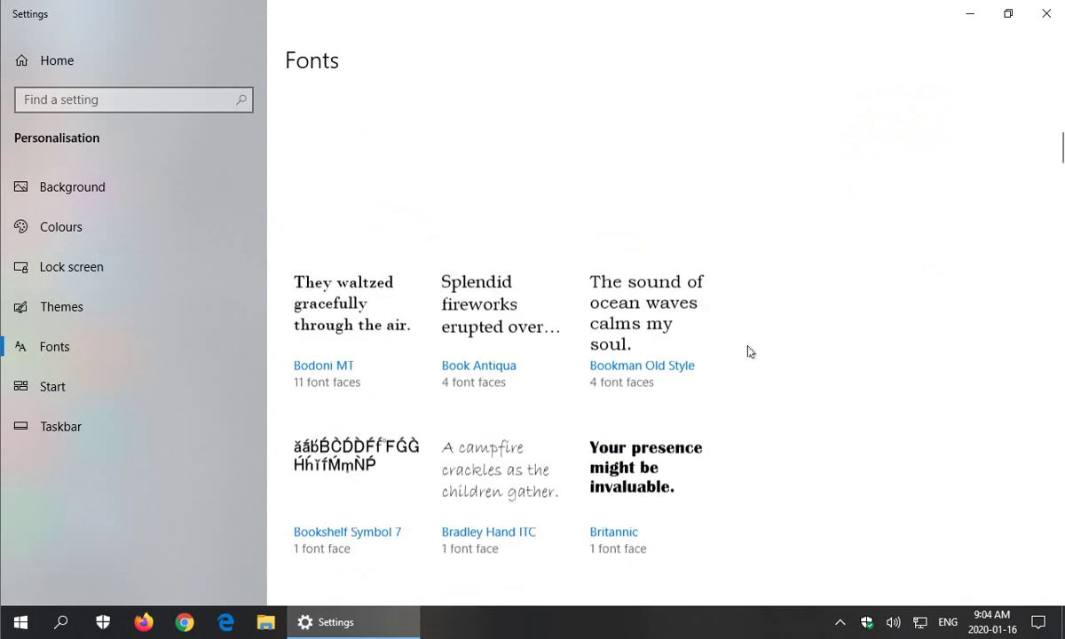
scroll(748, 351, "down", 14)
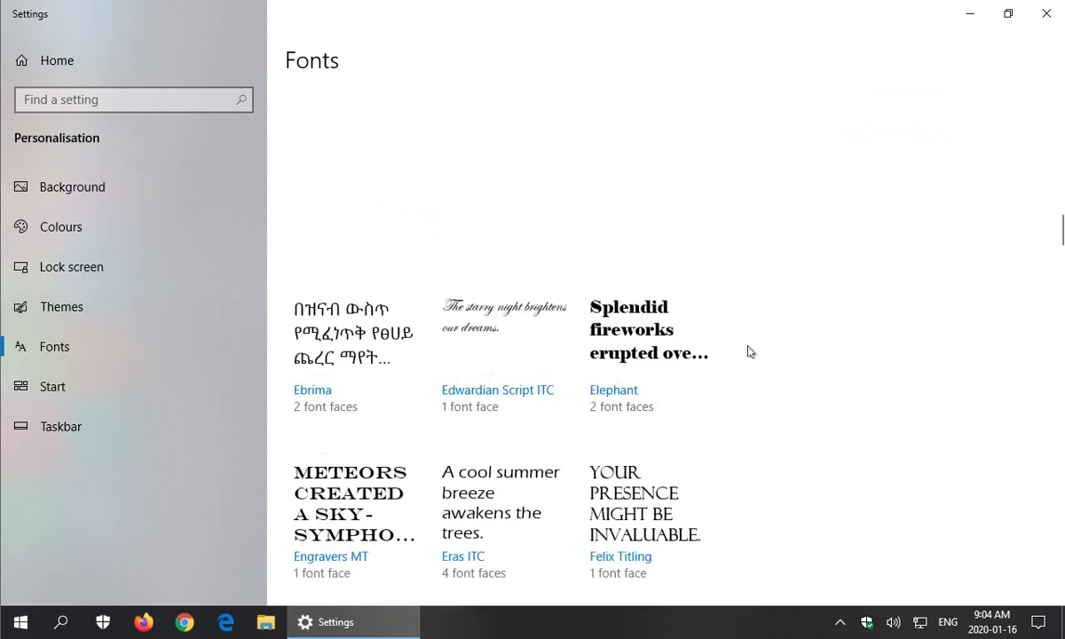
scroll(747, 352, "down", 10)
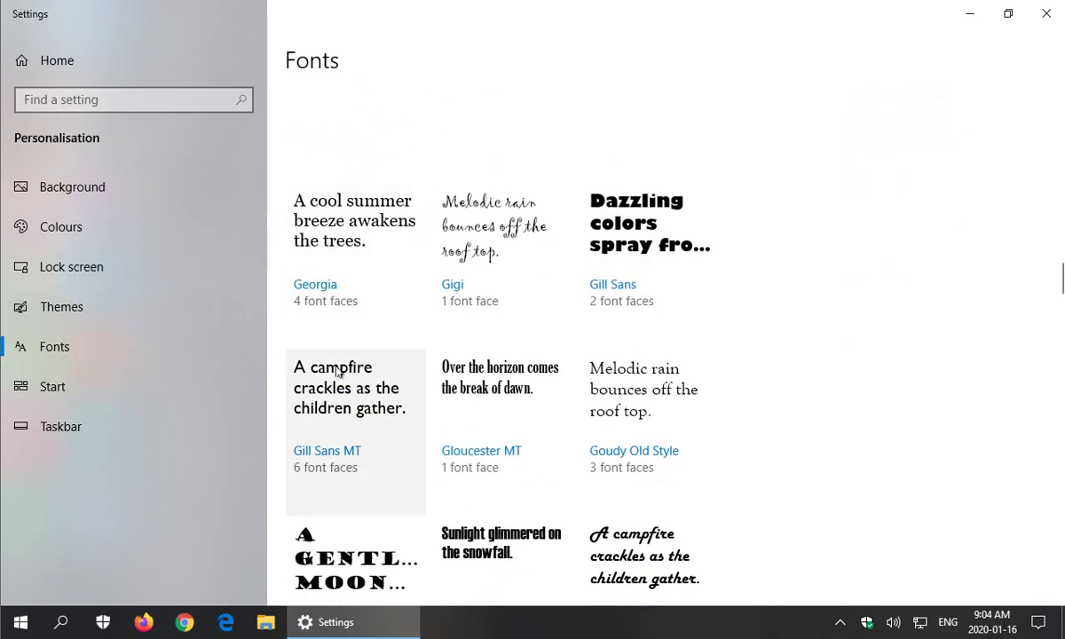
scroll(655, 323, "down", 4)
scroll(656, 321, "up", 12)
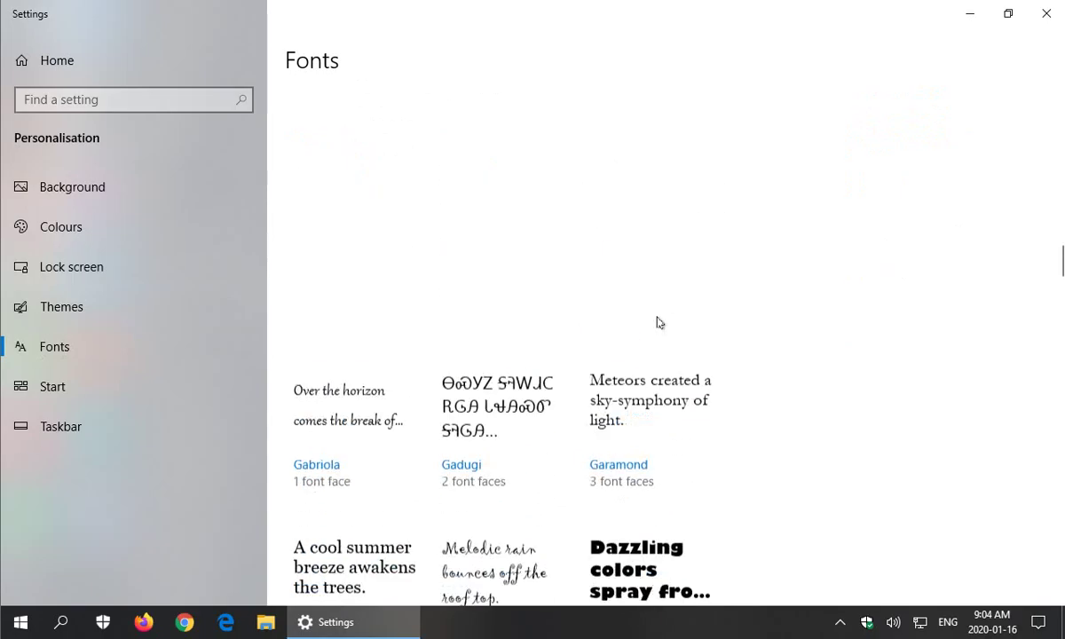
scroll(653, 311, "up", 20)
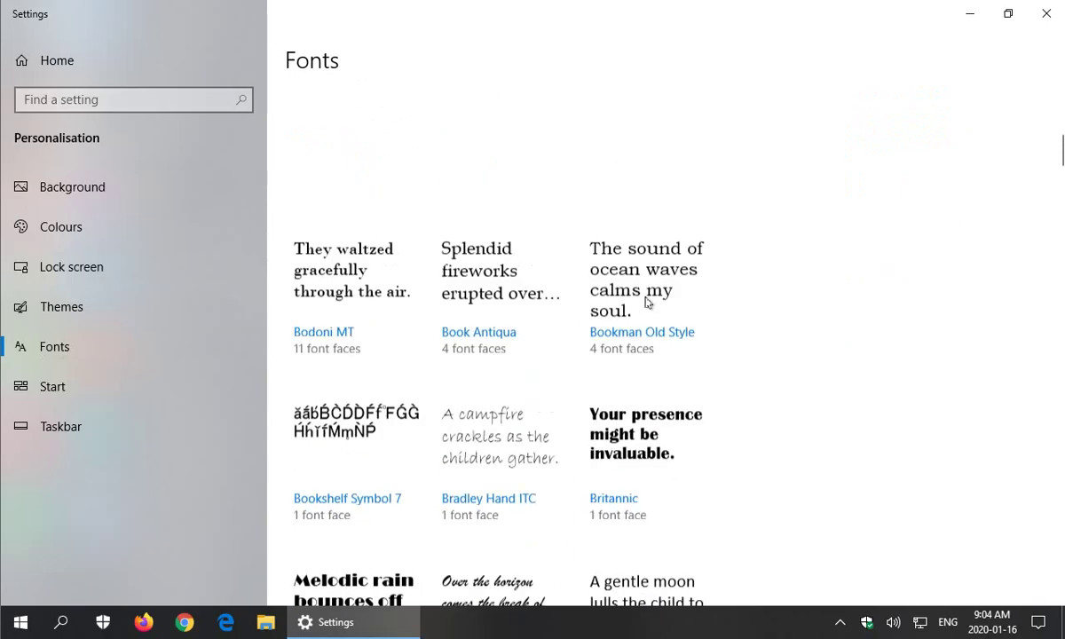
scroll(646, 301, "up", 10)
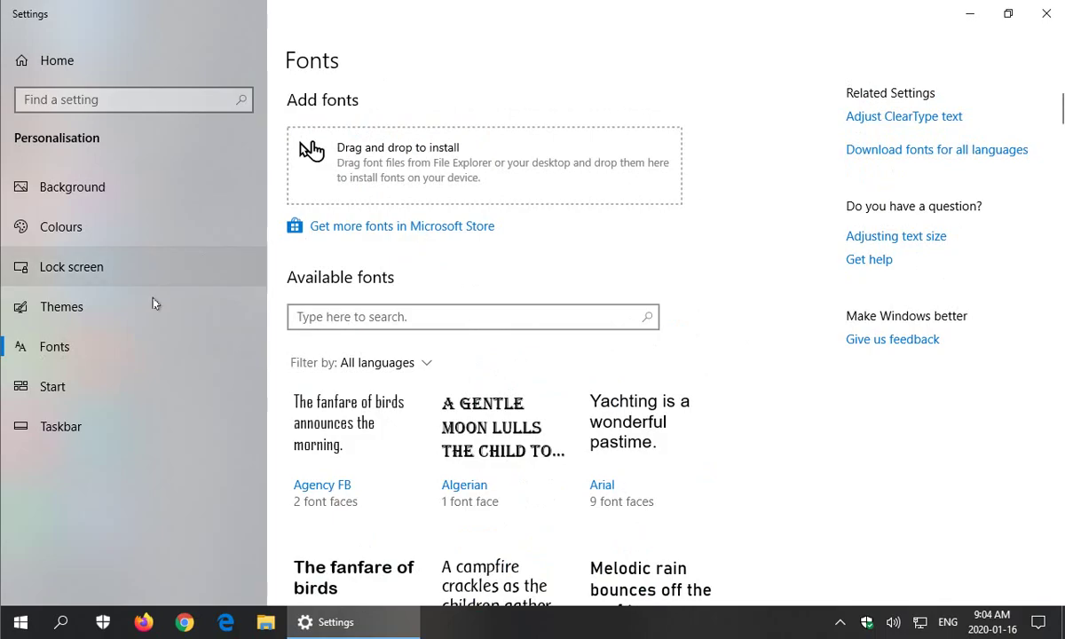
Open the Start personalisation settings and compare their options with the Start menu's app list and tiles, changing nothing
left_click(59, 395)
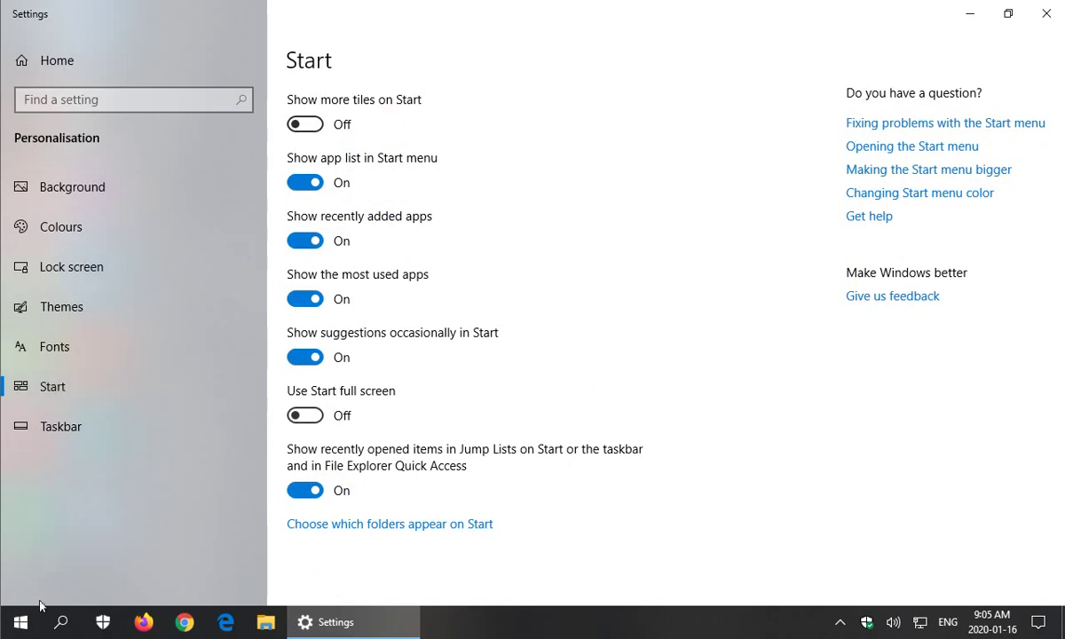
left_click(19, 623)
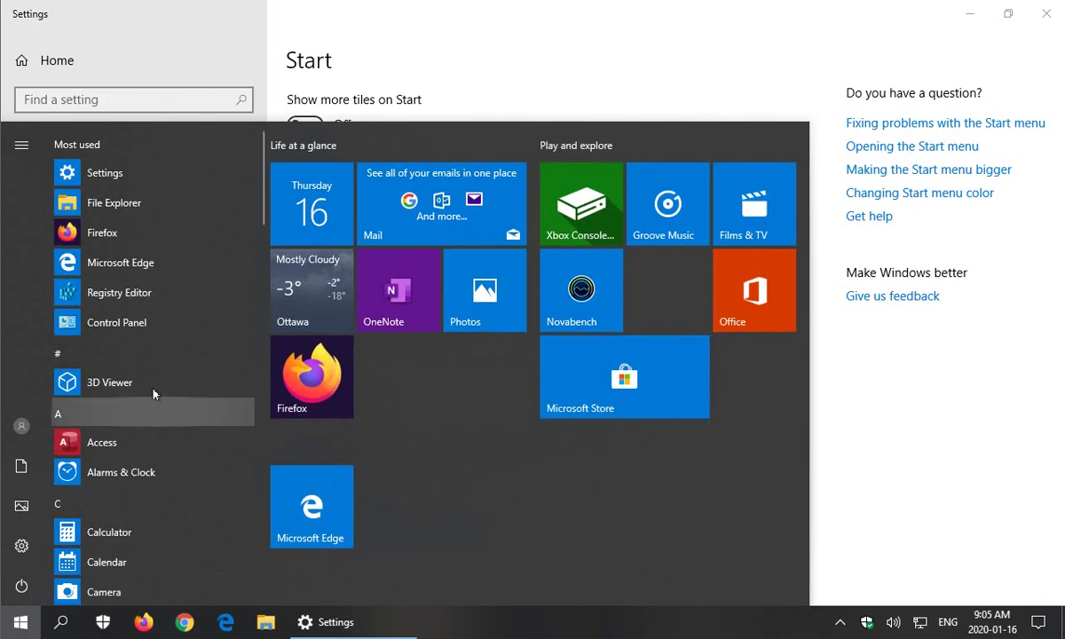
left_click(931, 396)
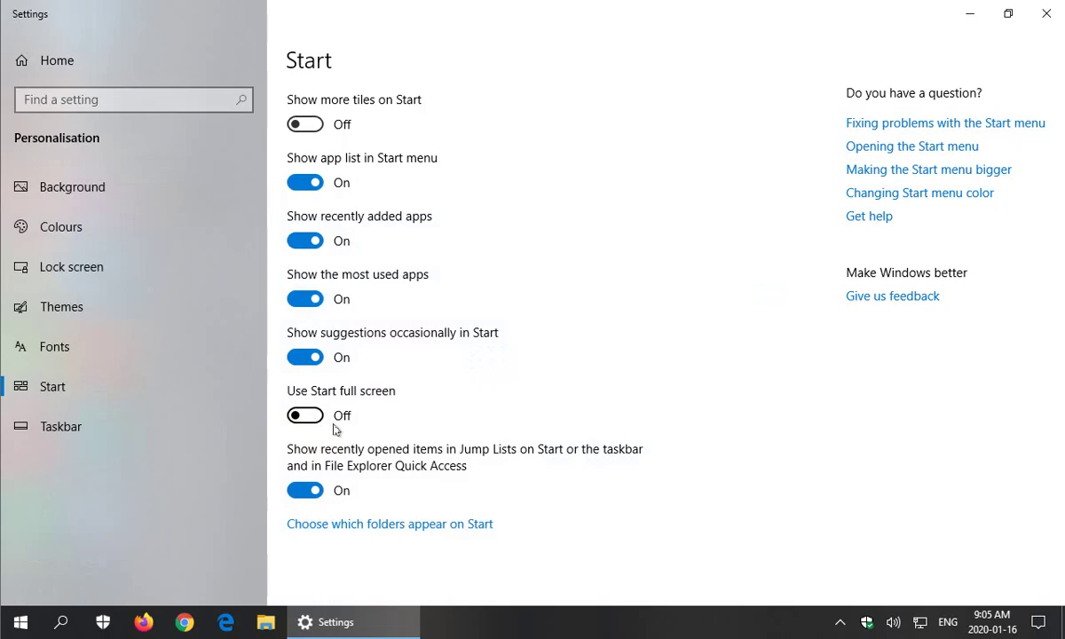
Open the Taskbar personalisation settings and review the locking, auto-hide, button size, badge and screen location options
left_click(67, 421)
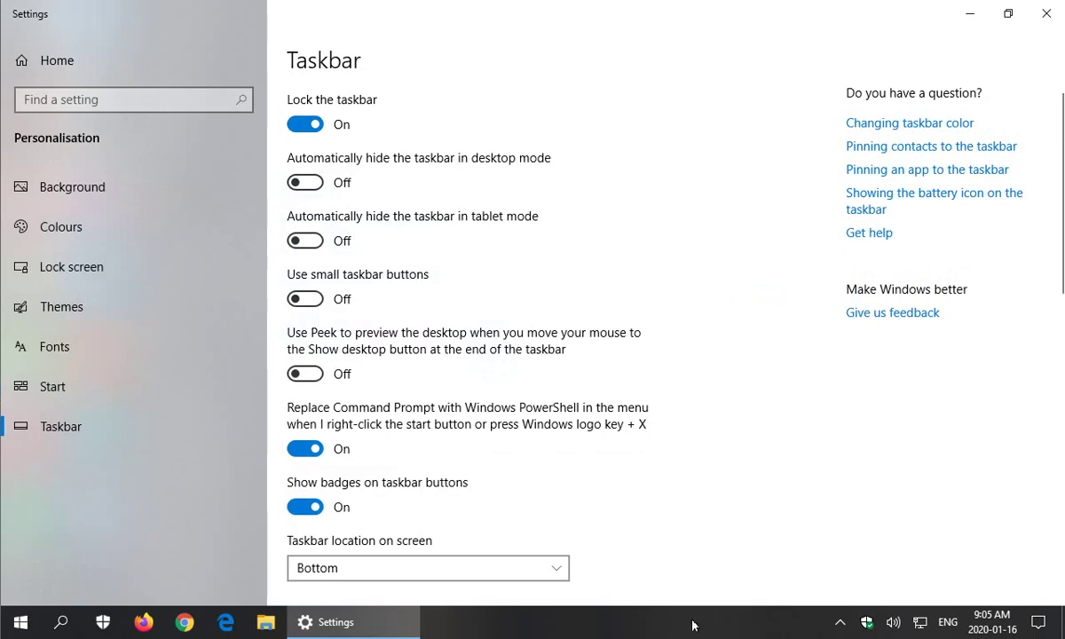
scroll(571, 271, "down", 1)
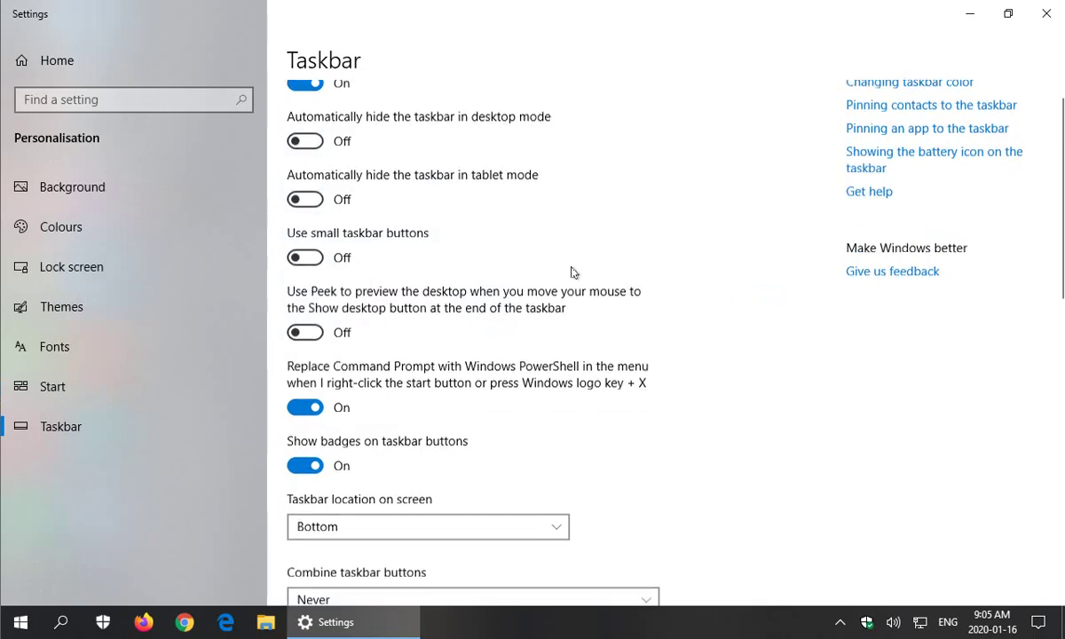
scroll(572, 275, "down", 3)
scroll(572, 274, "up", 4)
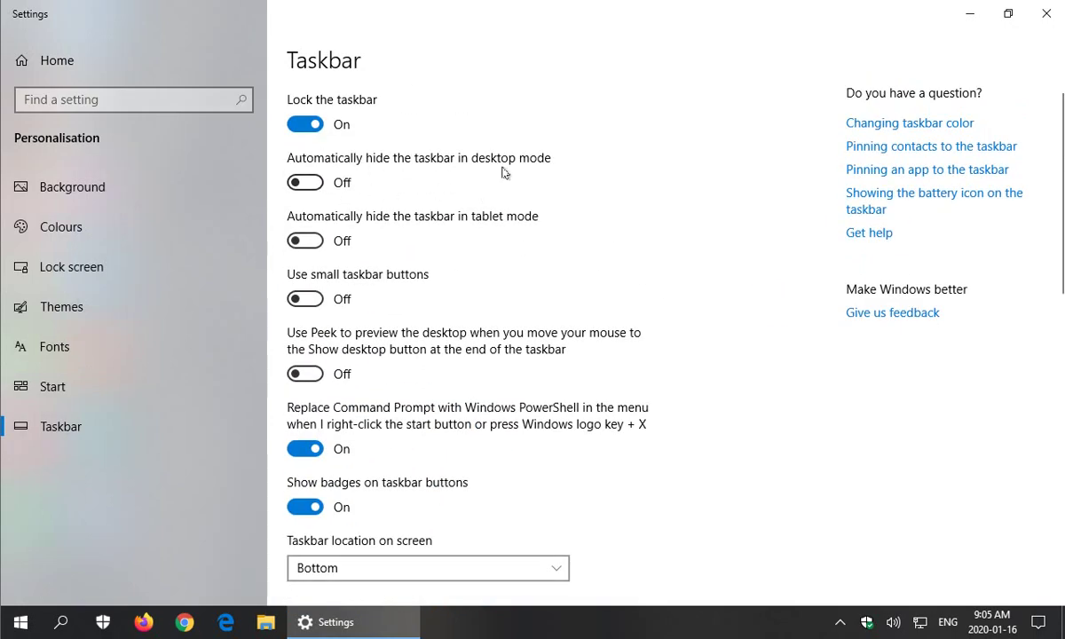
Try automatically hiding the taskbar in desktop mode, turn the option back off and close Settings
left_click(306, 182)
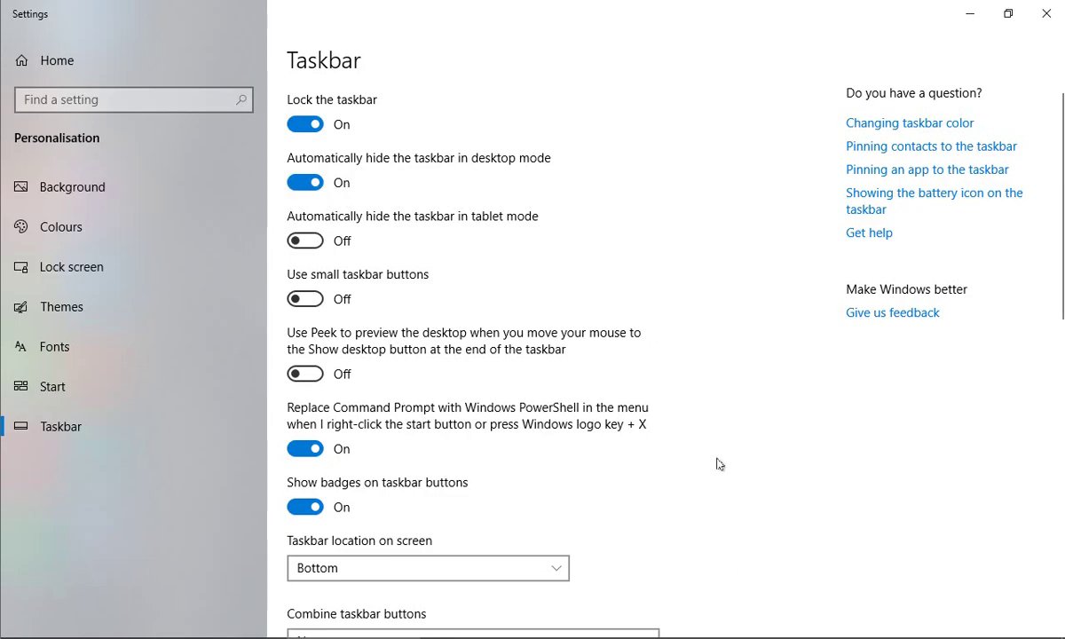
mouse_move(719, 635)
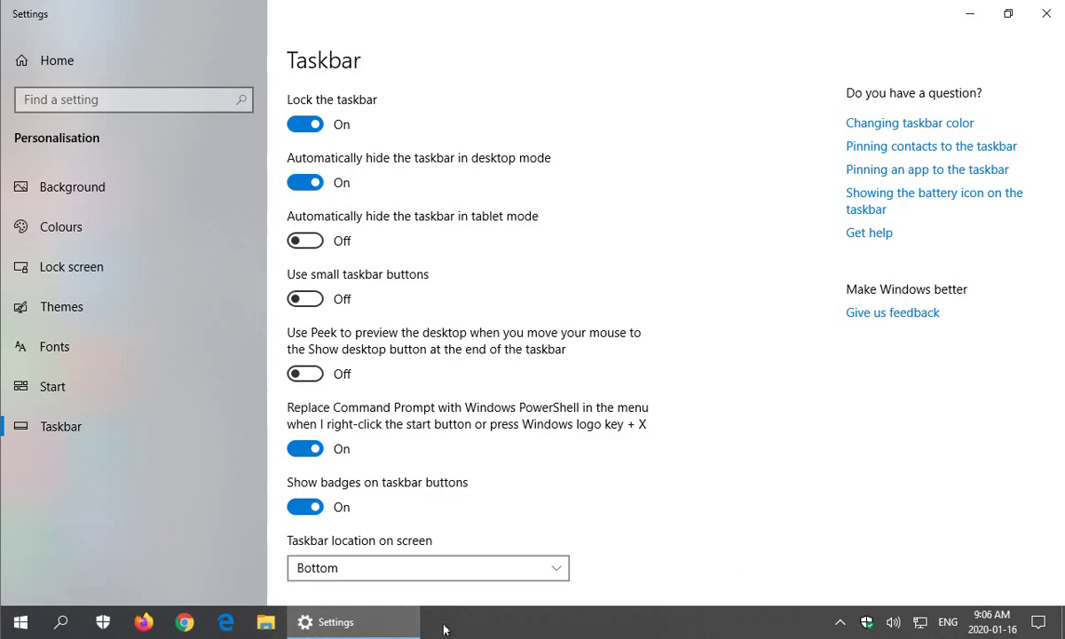
left_click(306, 193)
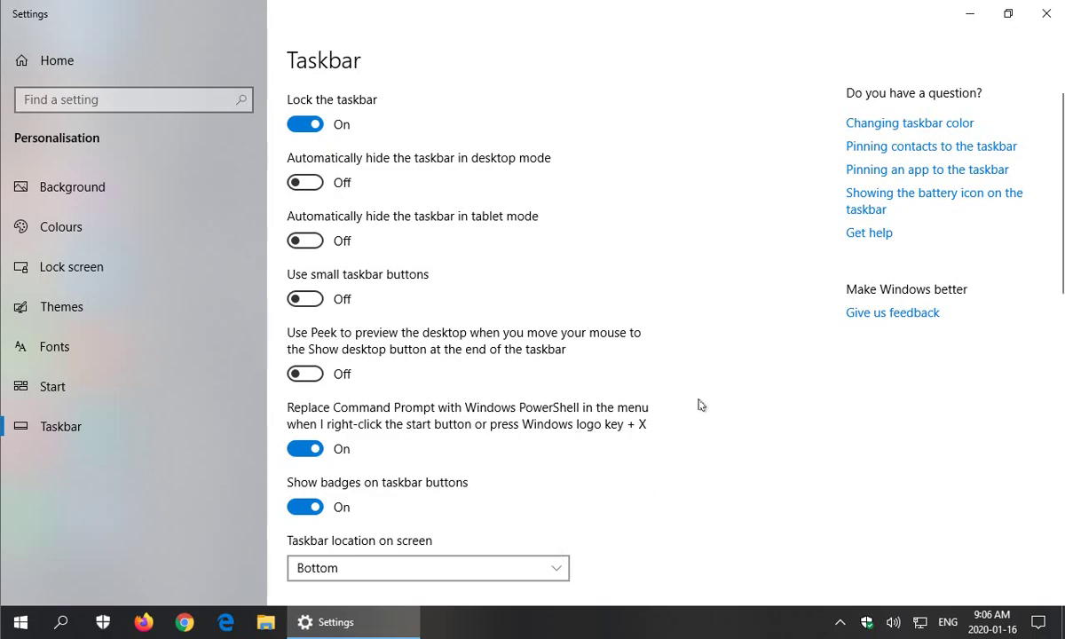
left_click(1042, 20)
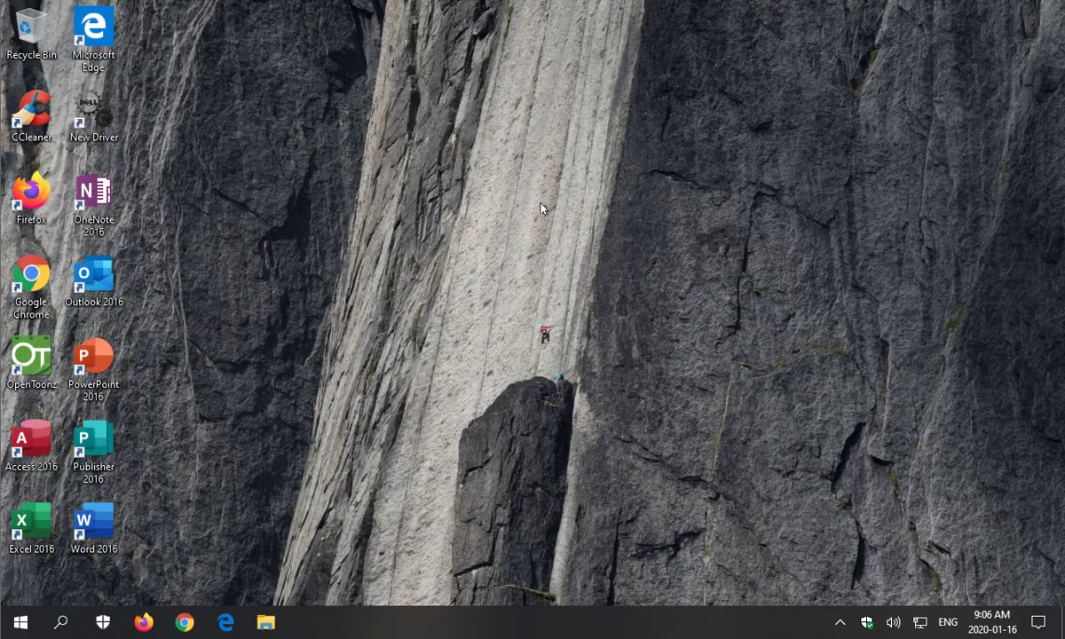
Open the desktop's display settings and look through the available display resolutions, from 3840 × 2400 down to 800 × 600
right_click(460, 287)
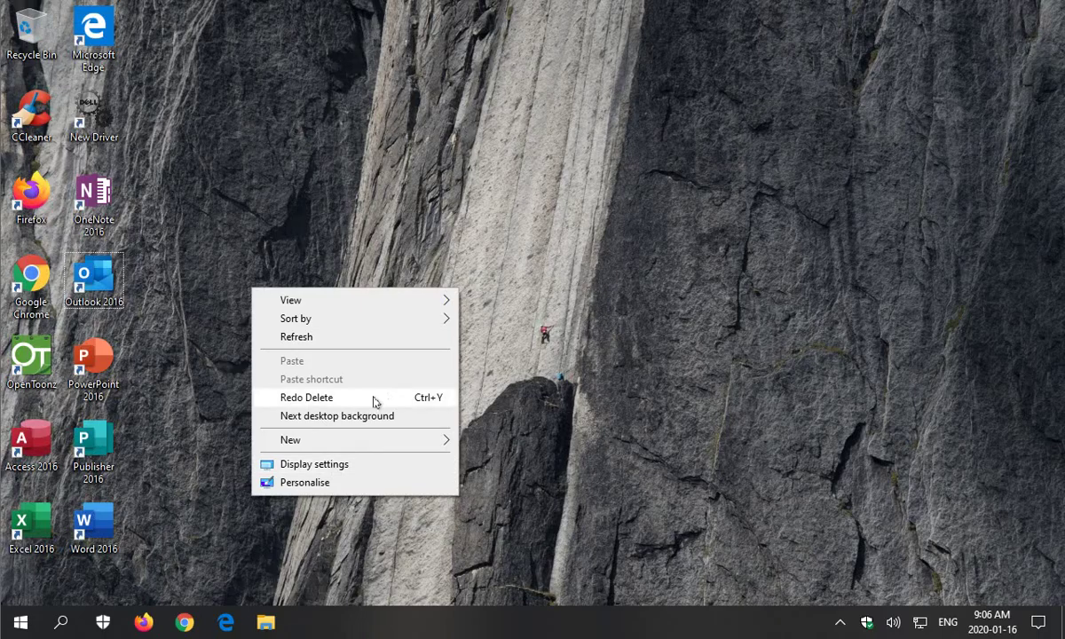
left_click(343, 468)
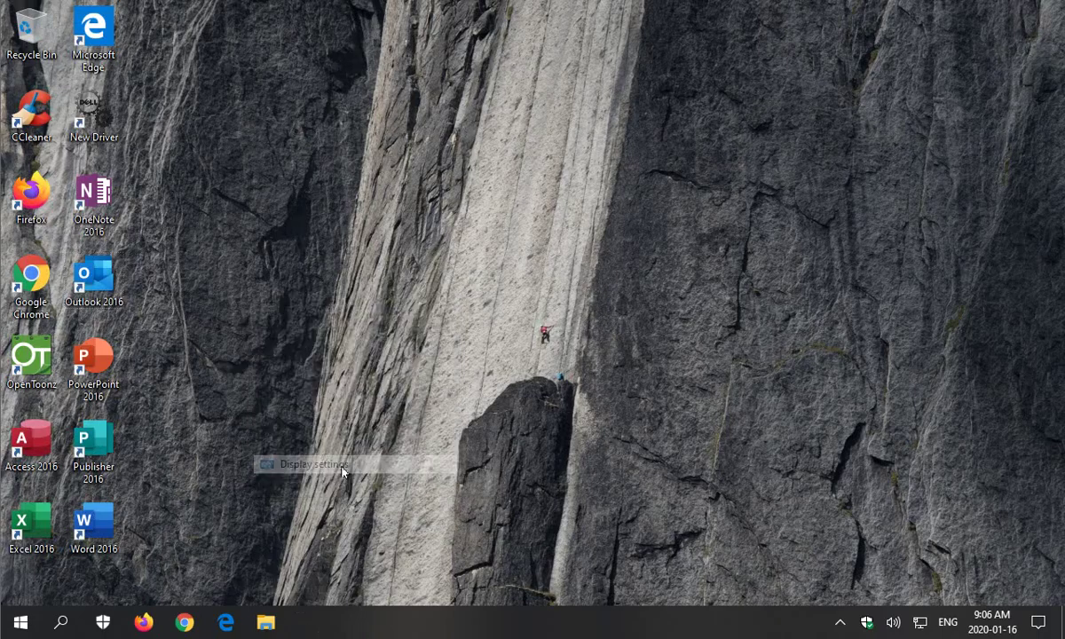
scroll(578, 366, "down", 3)
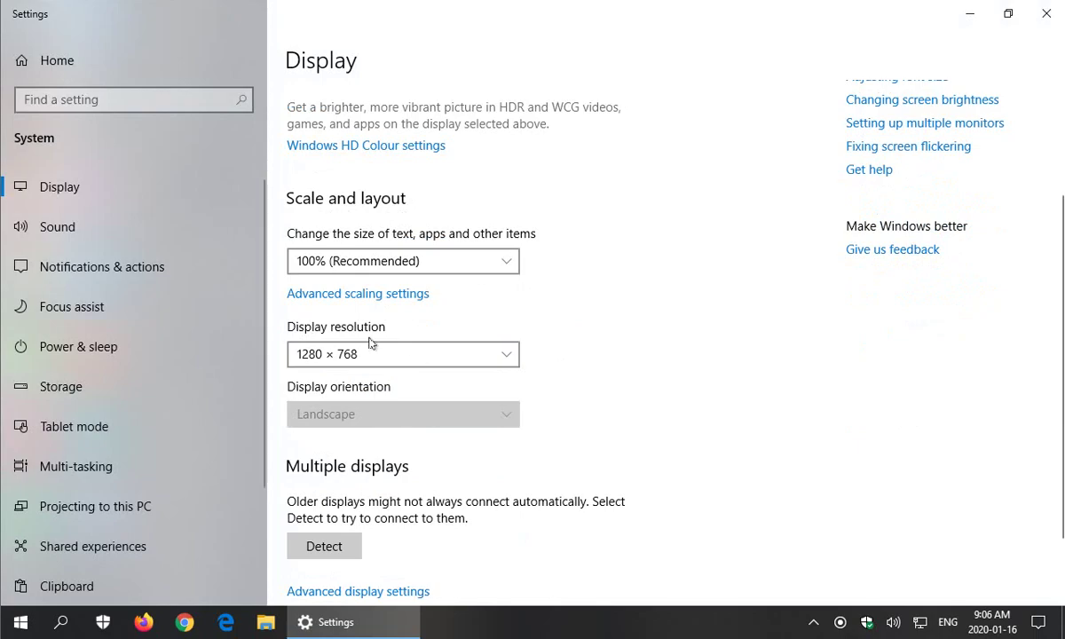
left_click(510, 359)
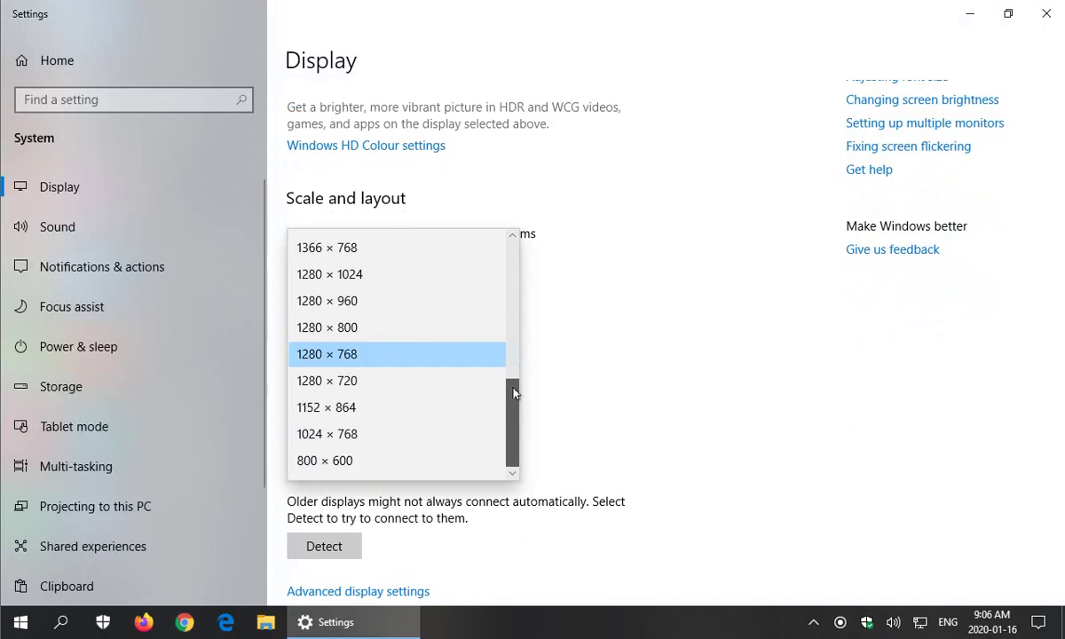
left_click_drag(512, 393, 524, 252)
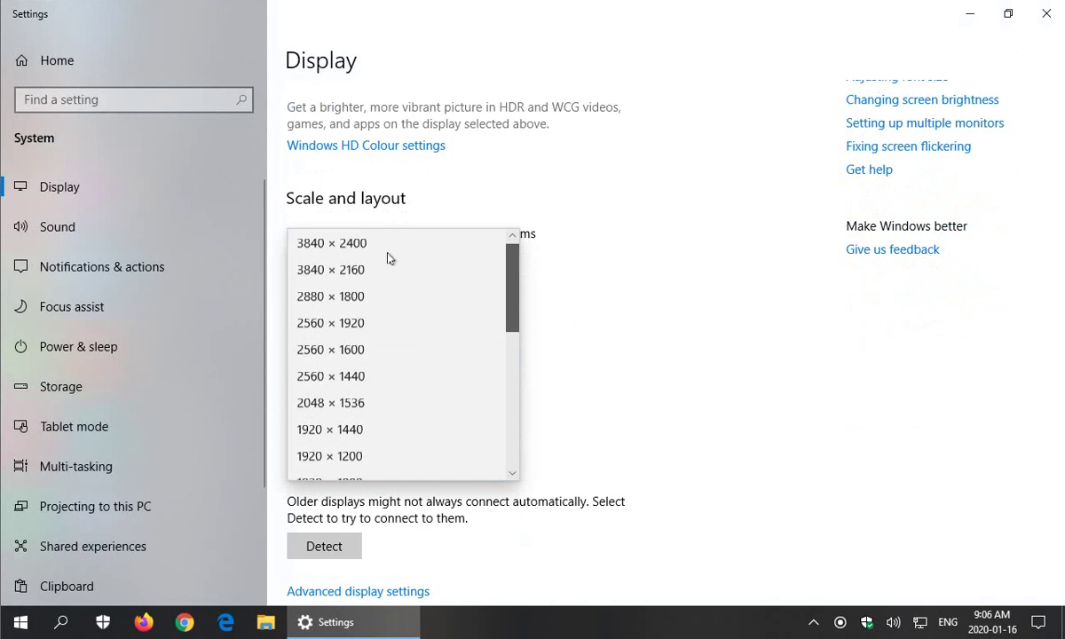
scroll(497, 294, "down", 5)
scroll(521, 330, "up", 5)
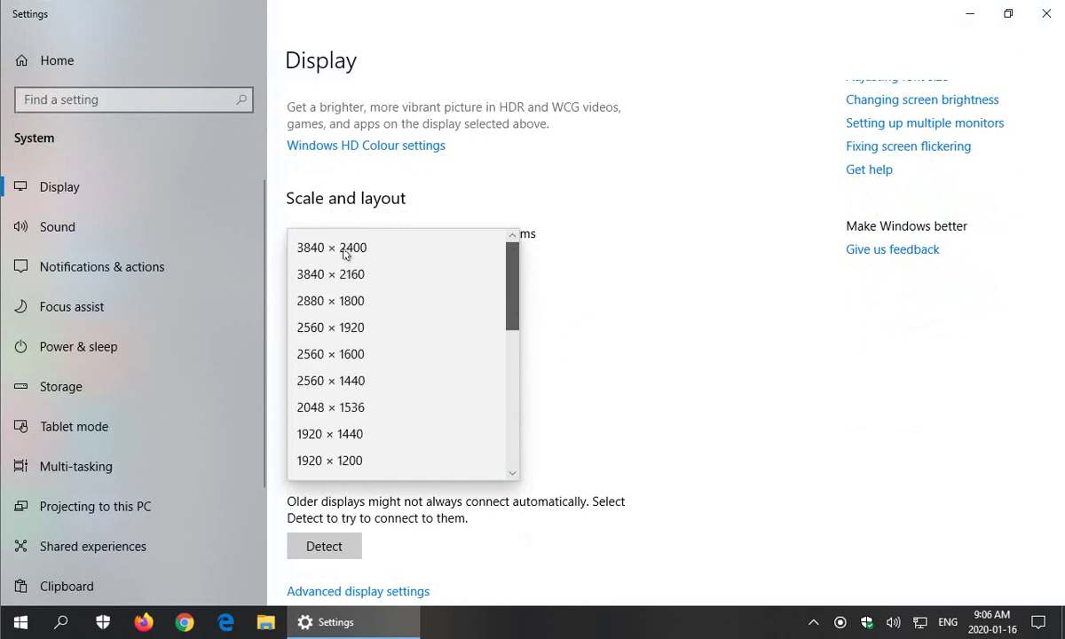
scroll(399, 261, "down", 6)
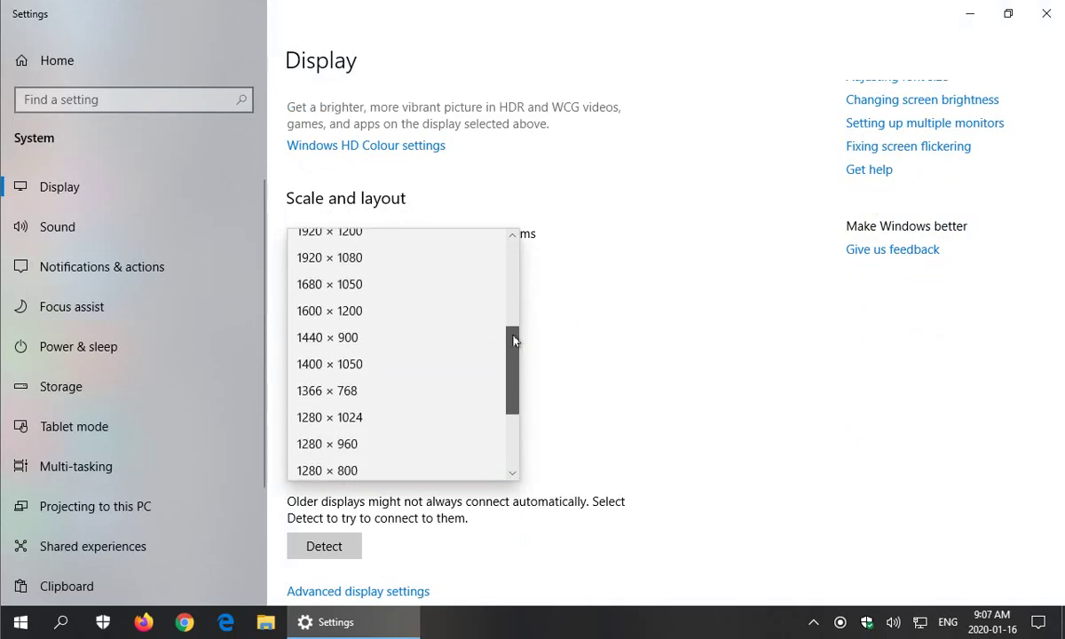
left_click_drag(513, 340, 513, 407)
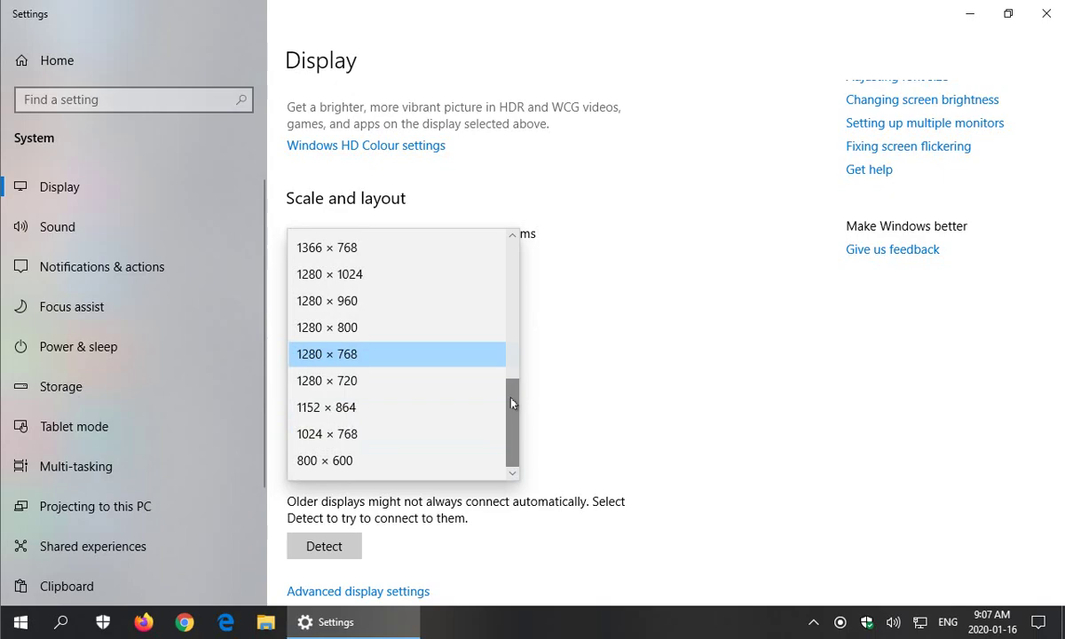
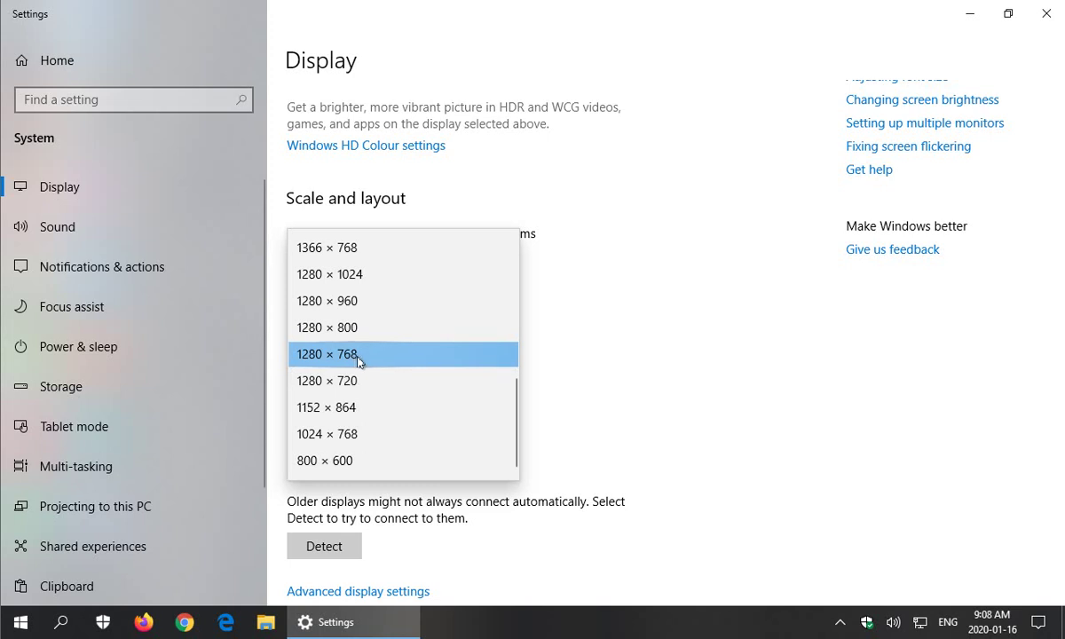
Compare the larger display resolutions with the current one and keep 1280 × 768
scroll(354, 361, "up", 1)
scroll(354, 361, "up", 3)
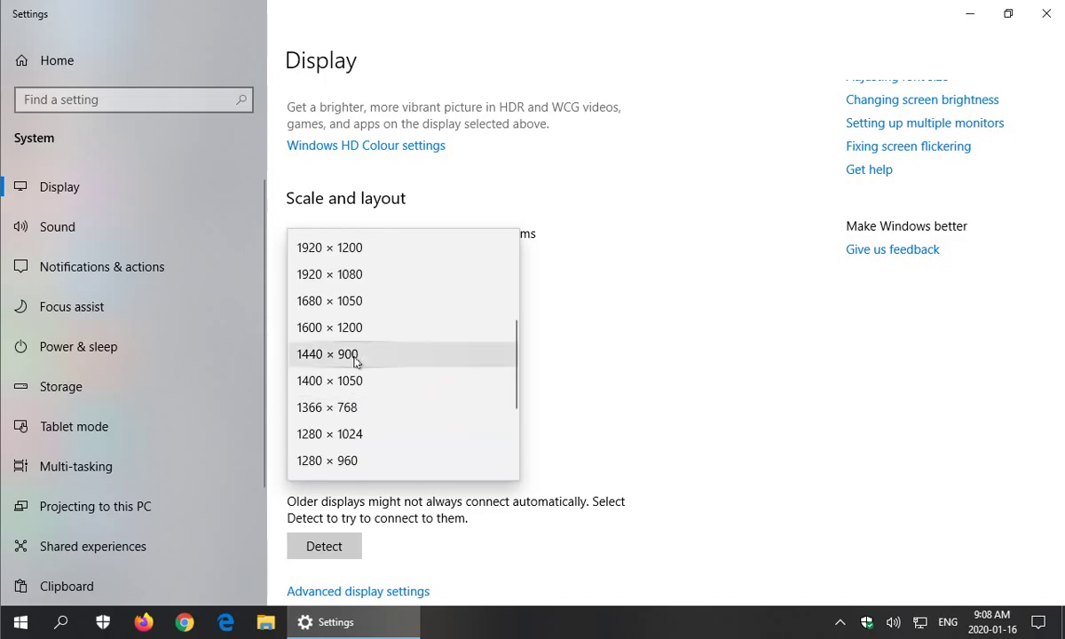
scroll(351, 359, "down", 3)
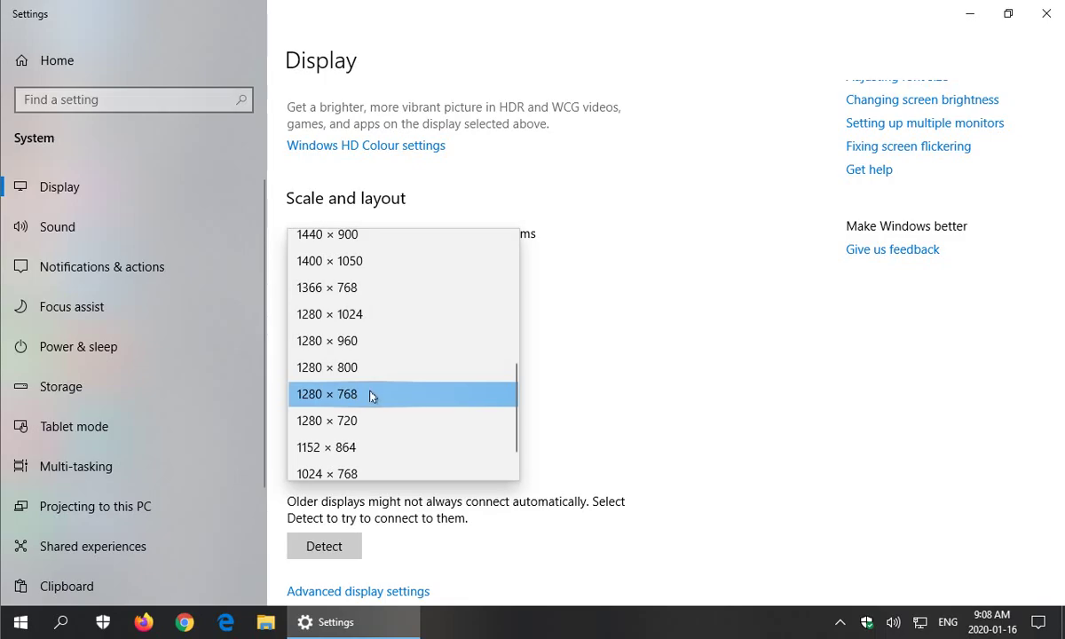
left_click(371, 395)
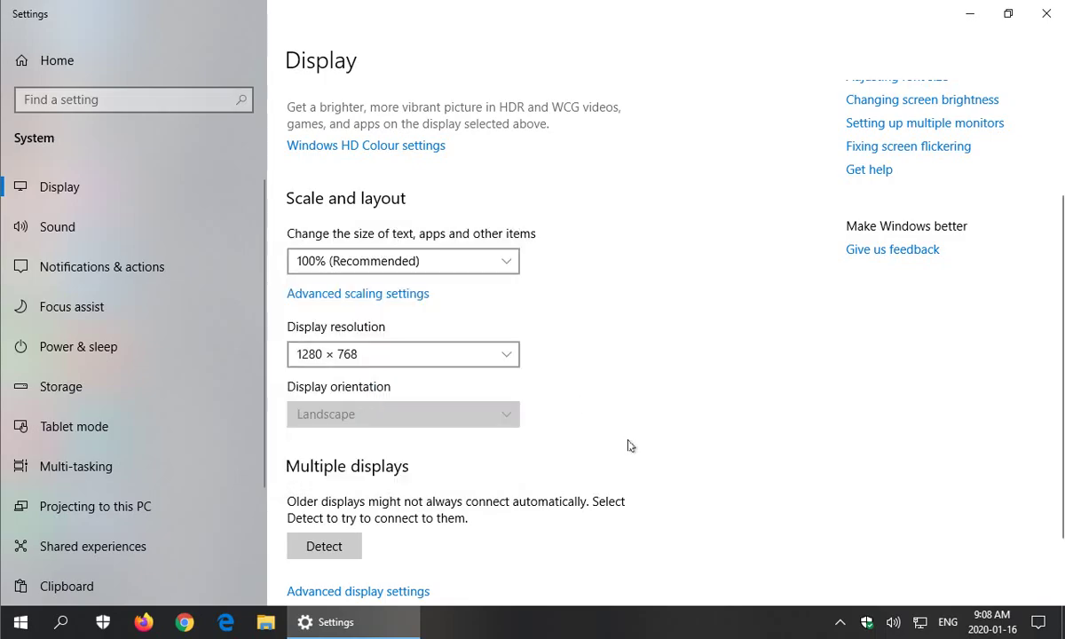
Review the multiple displays and Night light options in the display settings without changing them, and close Settings
scroll(627, 446, "down", 2)
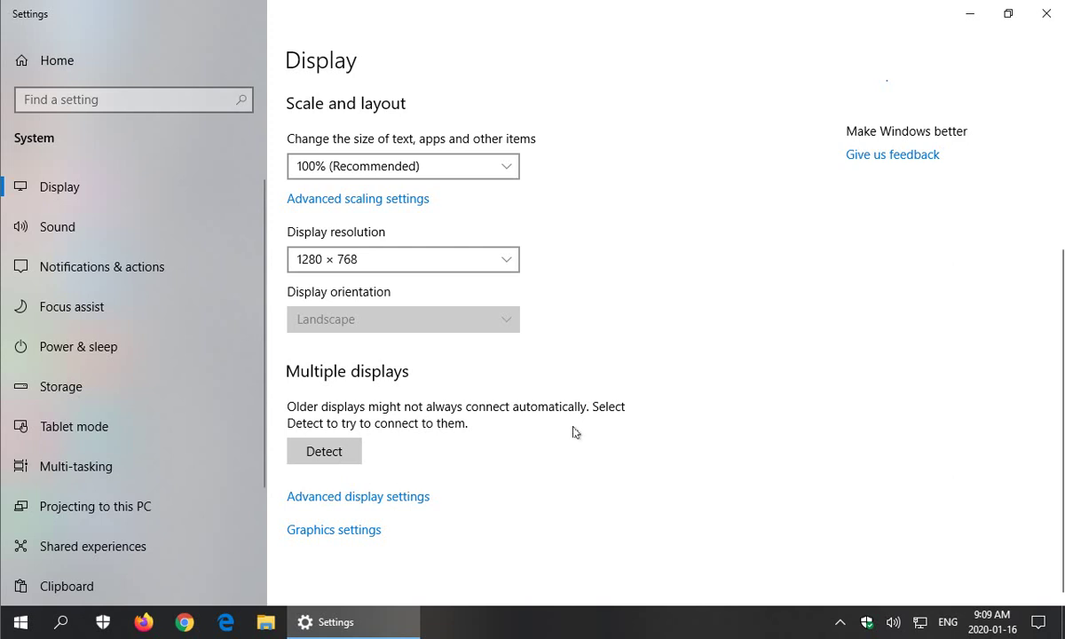
scroll(571, 435, "up", 6)
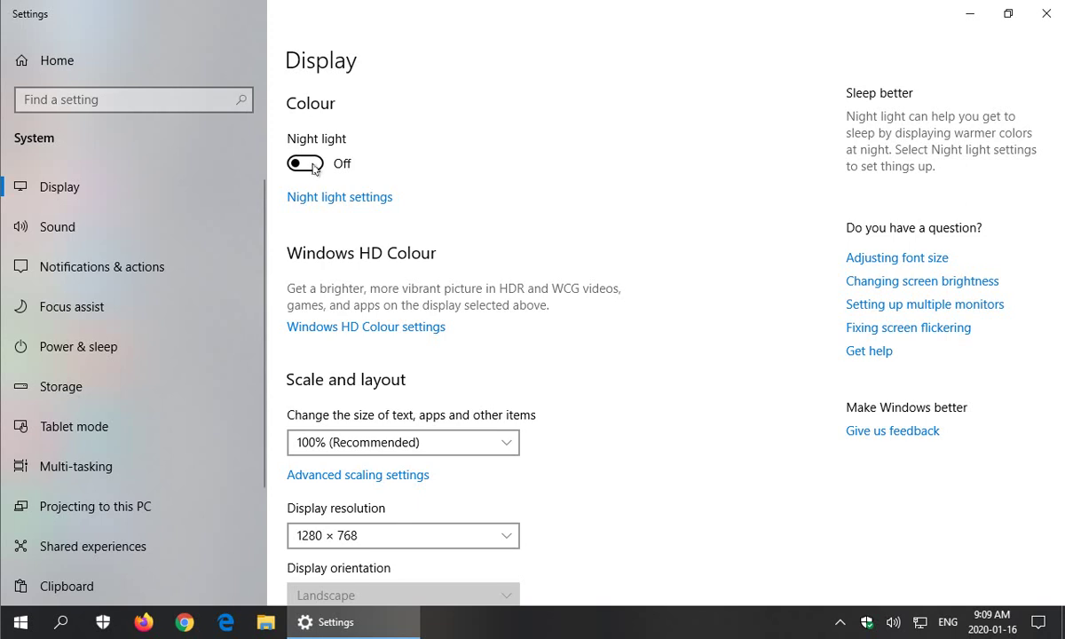
left_click(1044, 15)
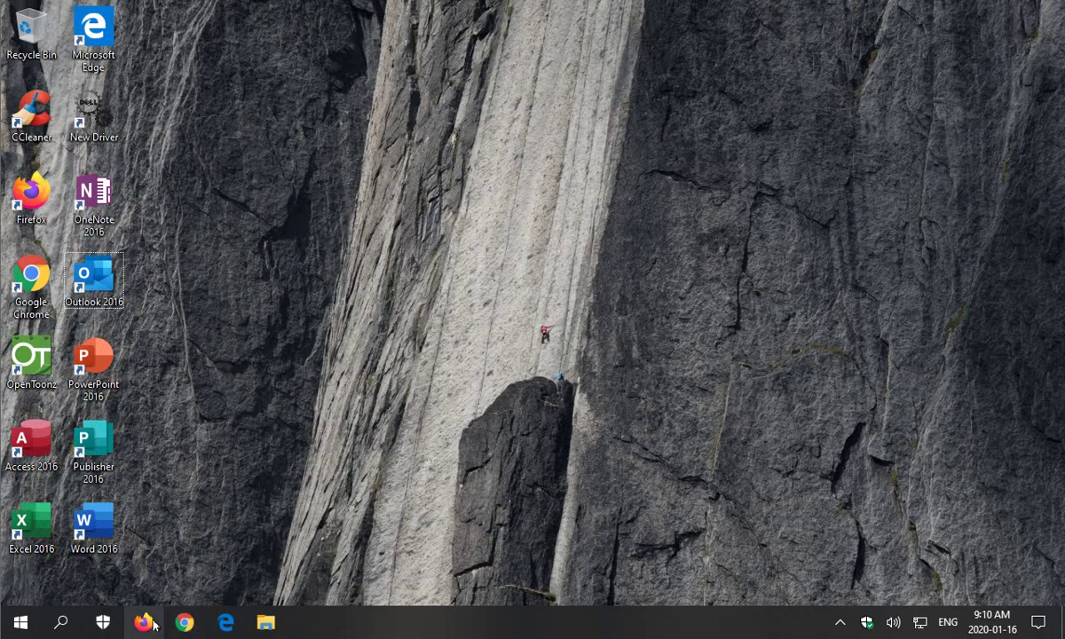
Search the Start menu for "default" and open the Default apps system settings
left_click(27, 626)
type("default")
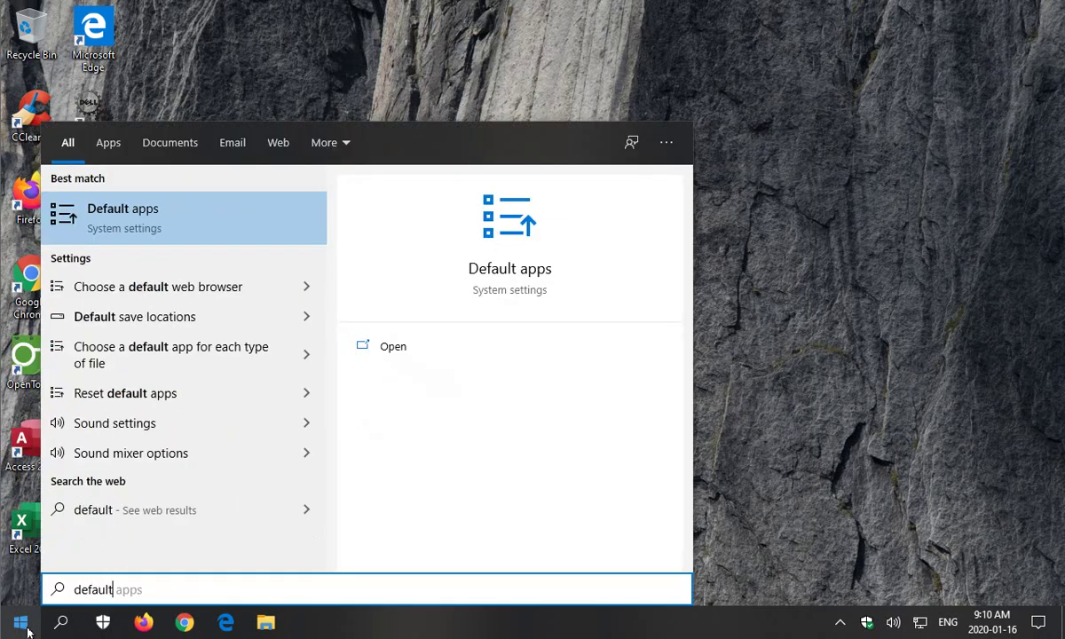
left_click(148, 222)
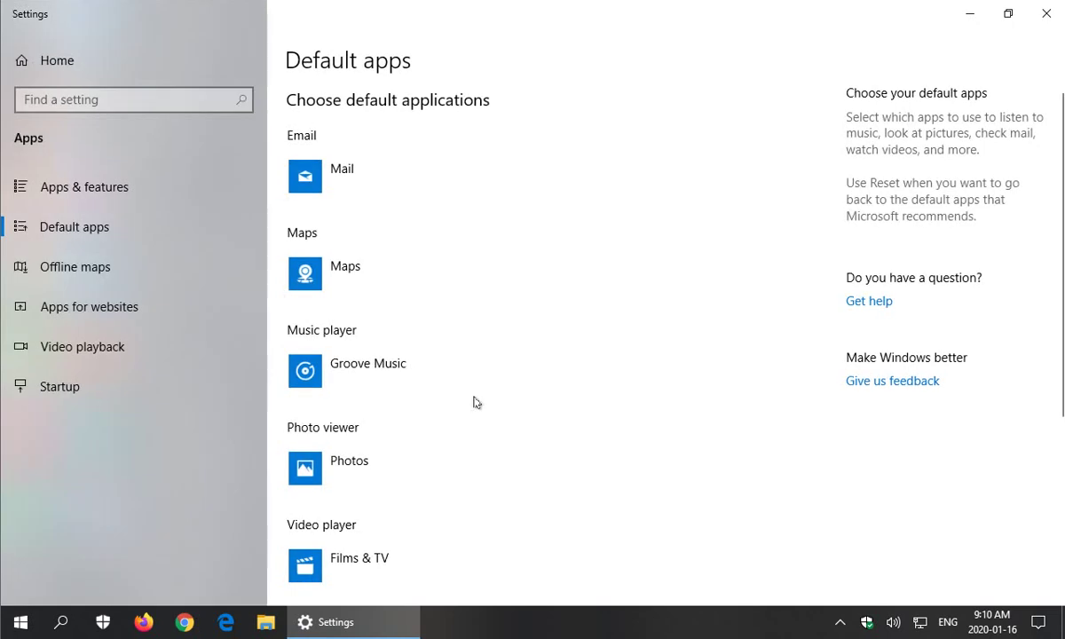
Review the applications offered as the default web browser and keep Firefox selected
scroll(508, 382, "down", 6)
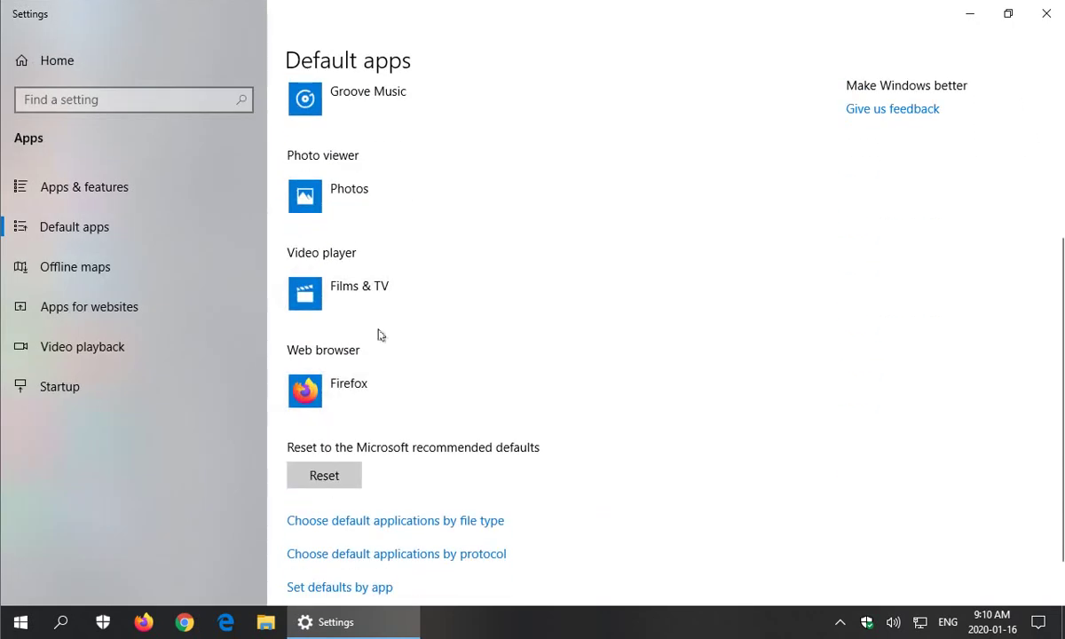
left_click(346, 393)
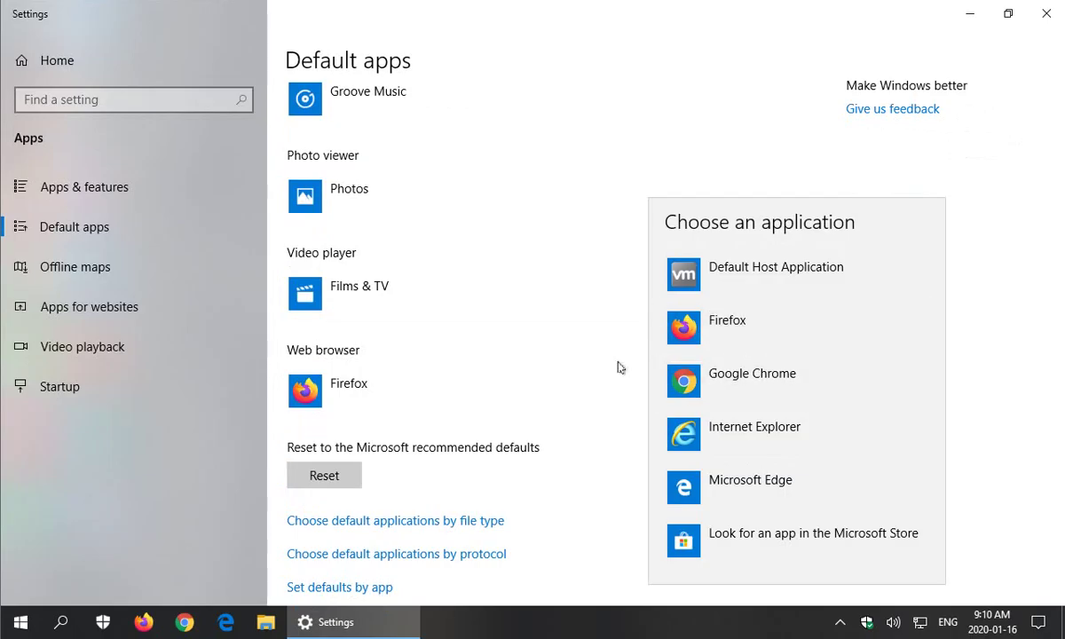
left_click(765, 315)
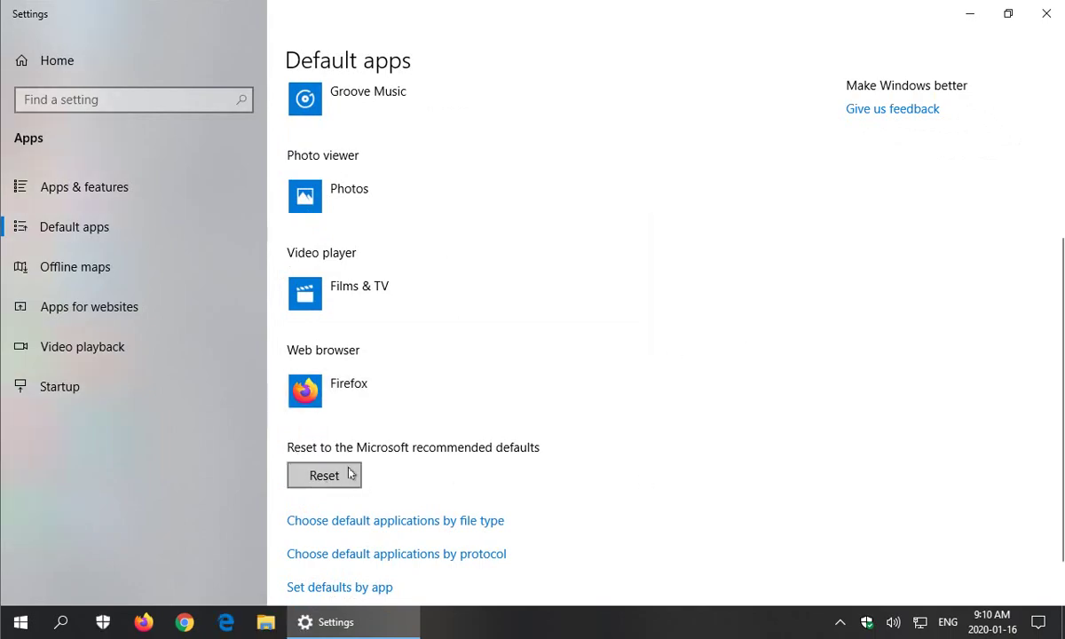
Open the settings for choosing default applications by file type
scroll(532, 479, "down", 1)
scroll(559, 487, "down", 1)
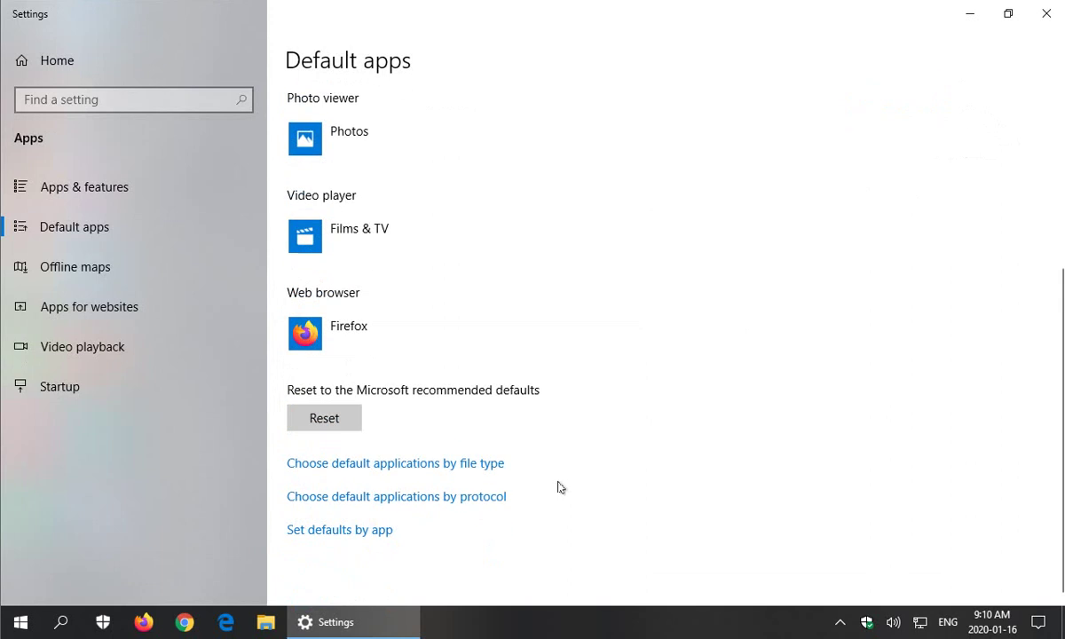
left_click(404, 470)
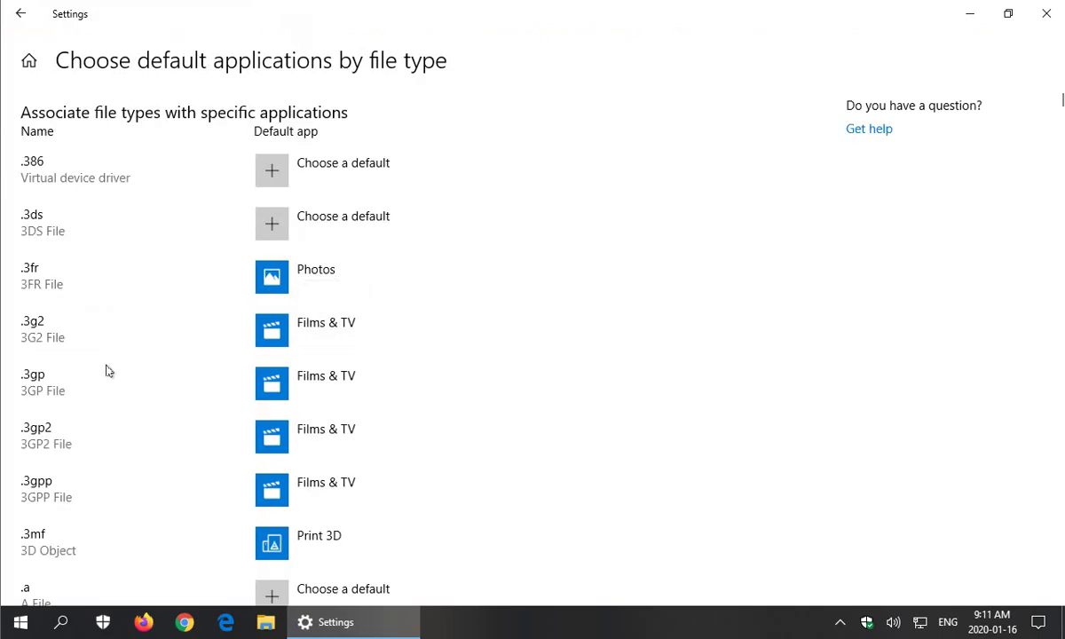
Set Firefox as the default application for .pdf files and close Settings
scroll(105, 370, "down", 10)
scroll(105, 370, "down", 15)
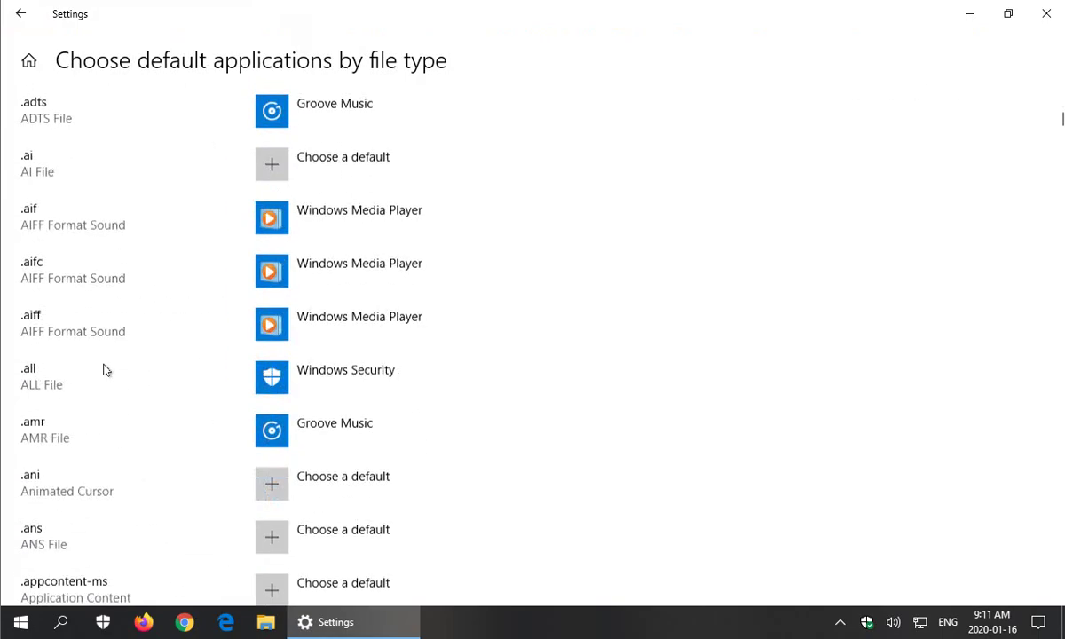
scroll(26, 410, "down", 20)
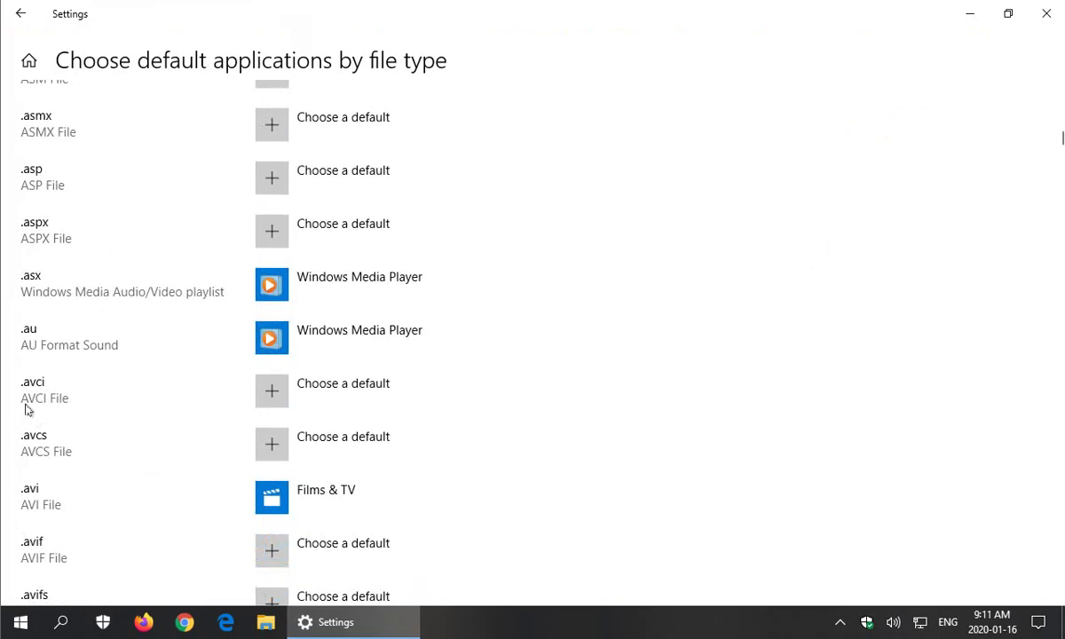
scroll(29, 407, "down", 20)
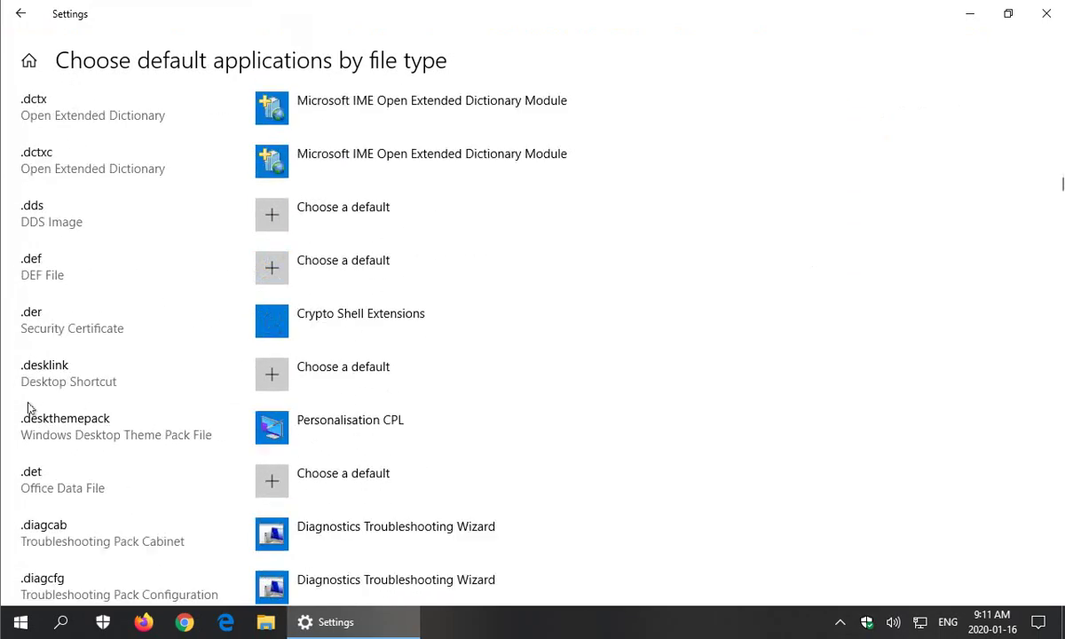
scroll(85, 381, "down", 20)
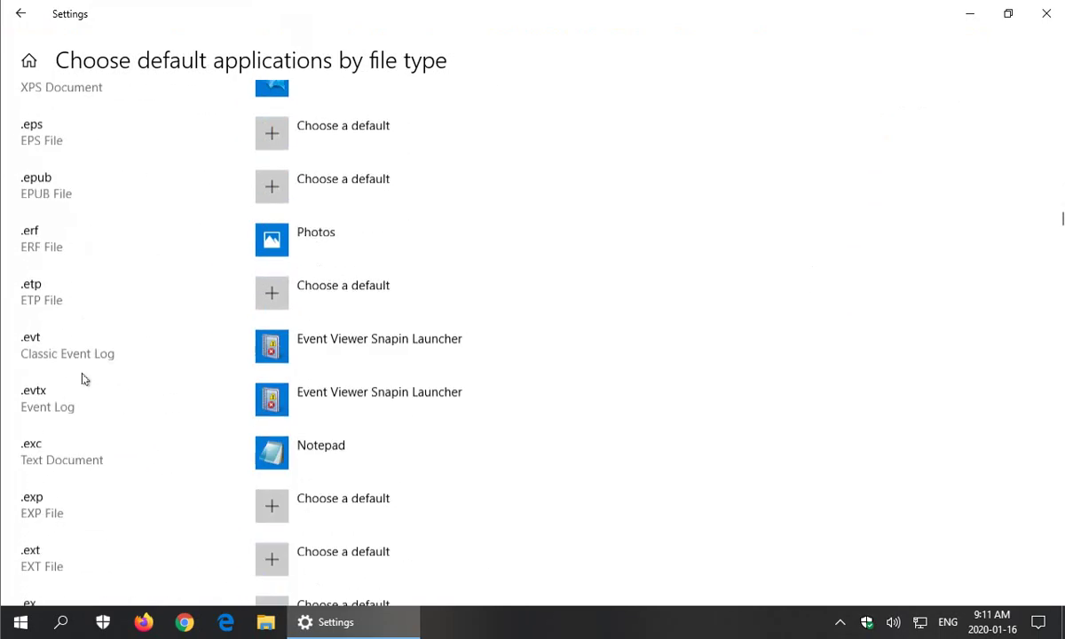
scroll(75, 380, "down", 20)
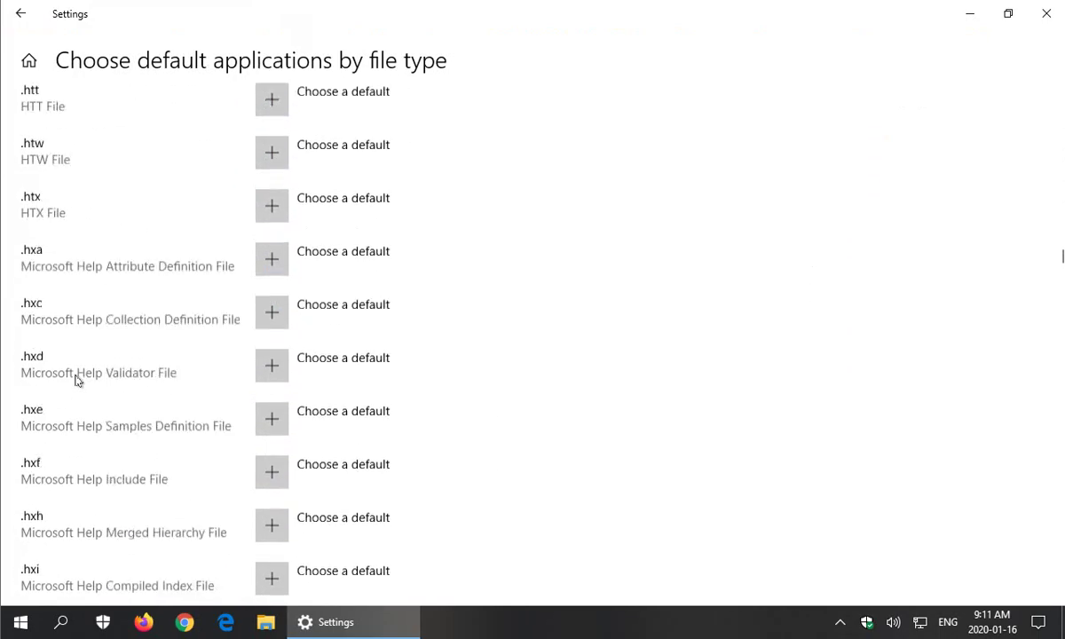
scroll(76, 378, "down", 20)
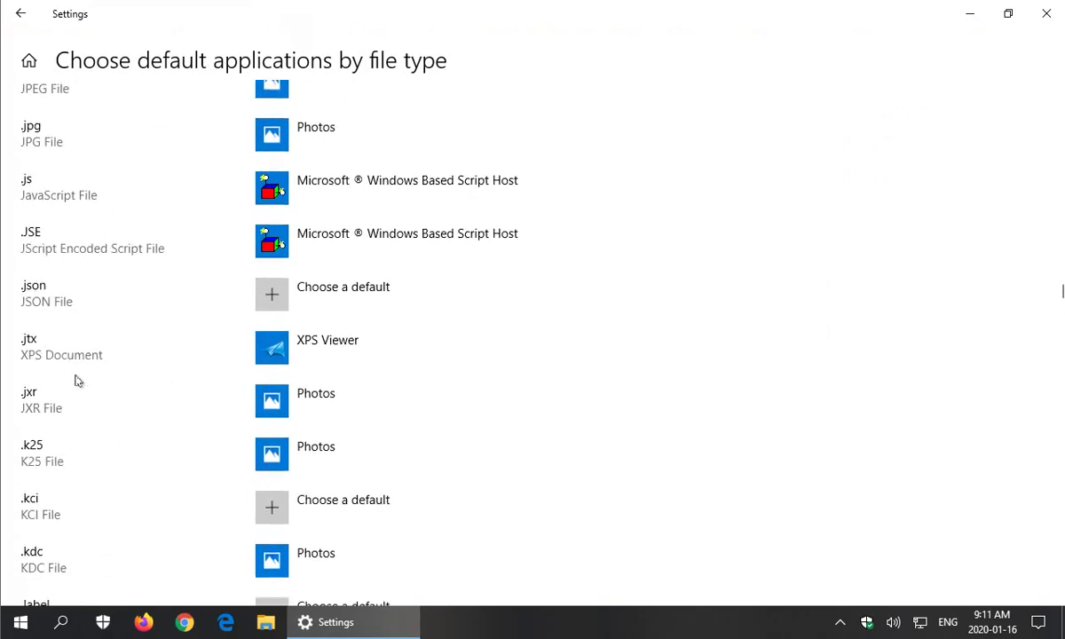
scroll(75, 377, "down", 20)
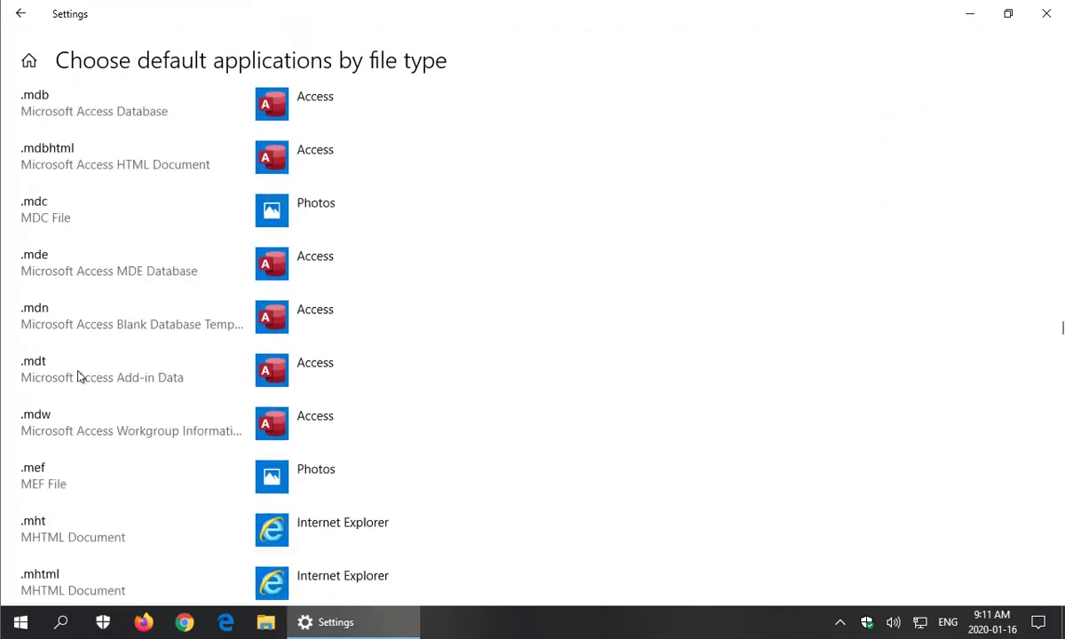
scroll(85, 381, "down", 20)
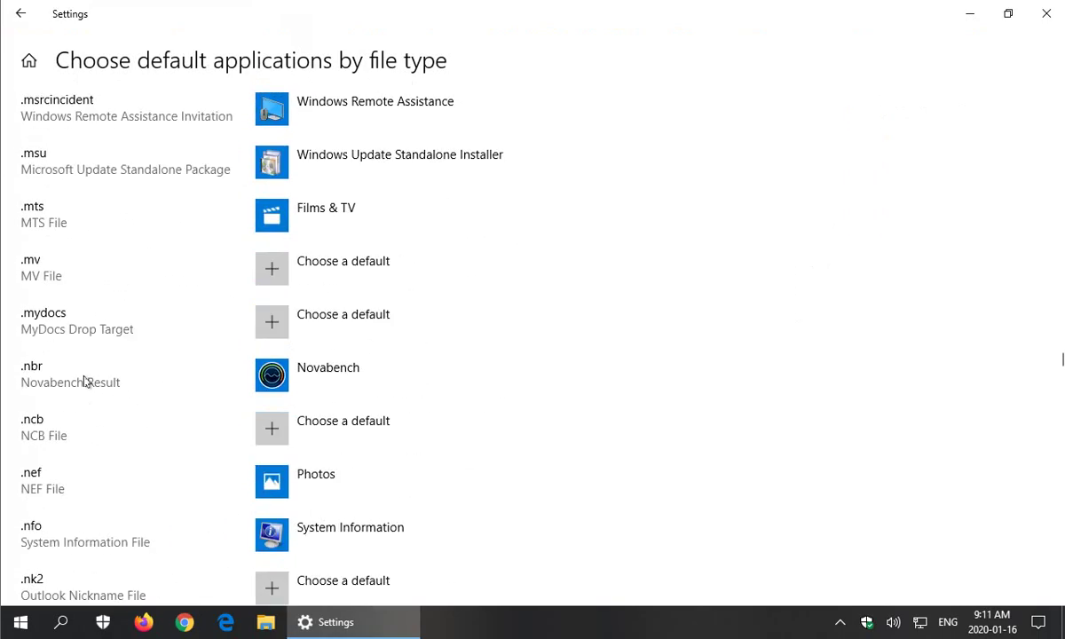
scroll(86, 381, "down", 20)
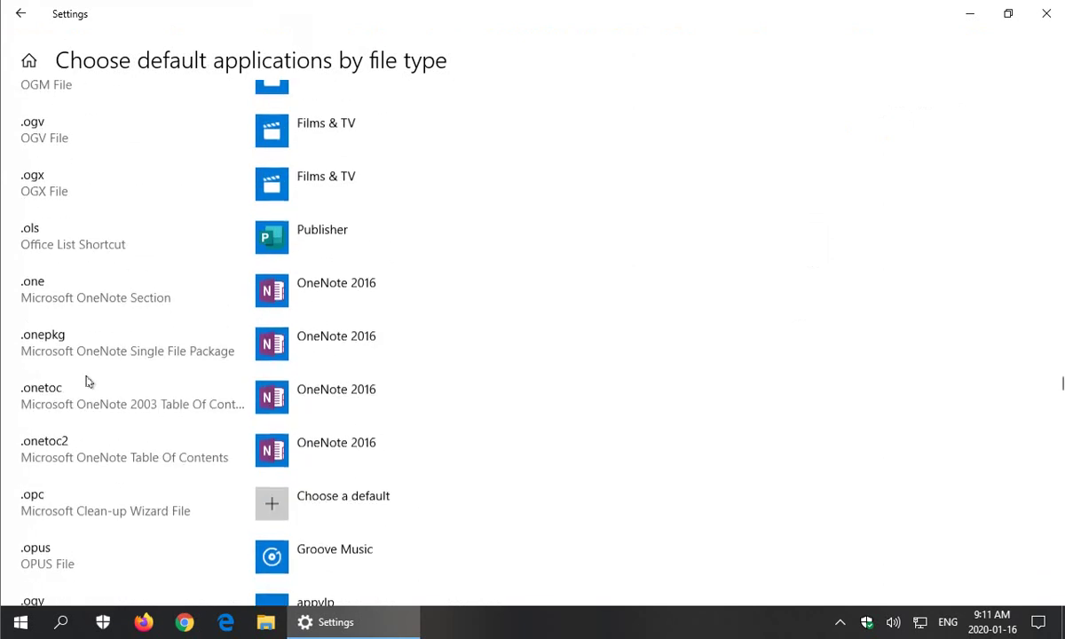
scroll(89, 382, "down", 20)
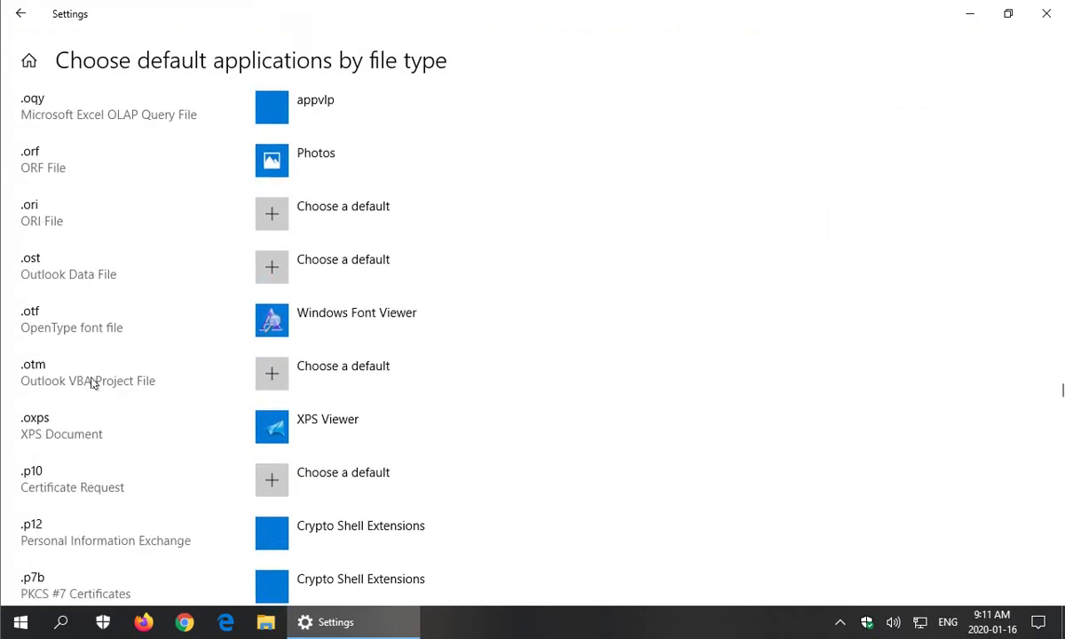
scroll(92, 383, "down", 5)
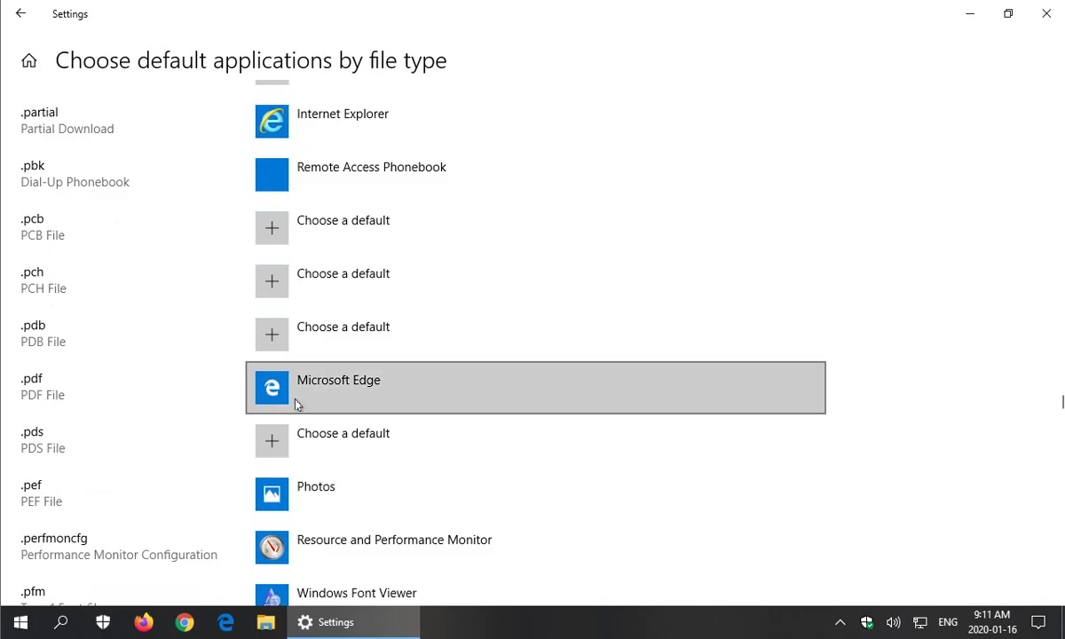
left_click(337, 396)
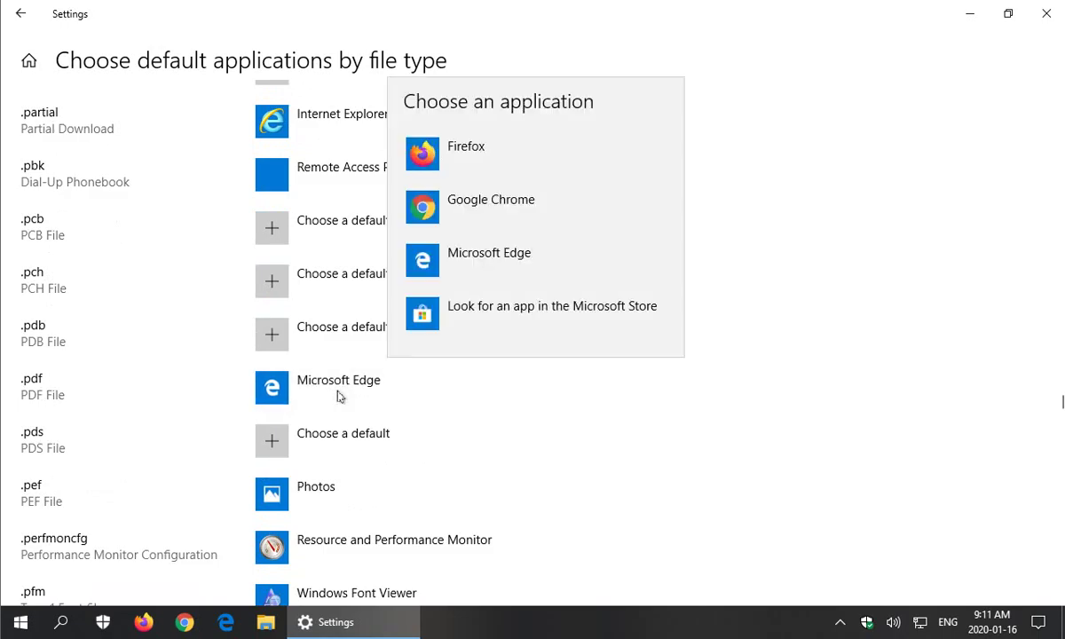
left_click(495, 170)
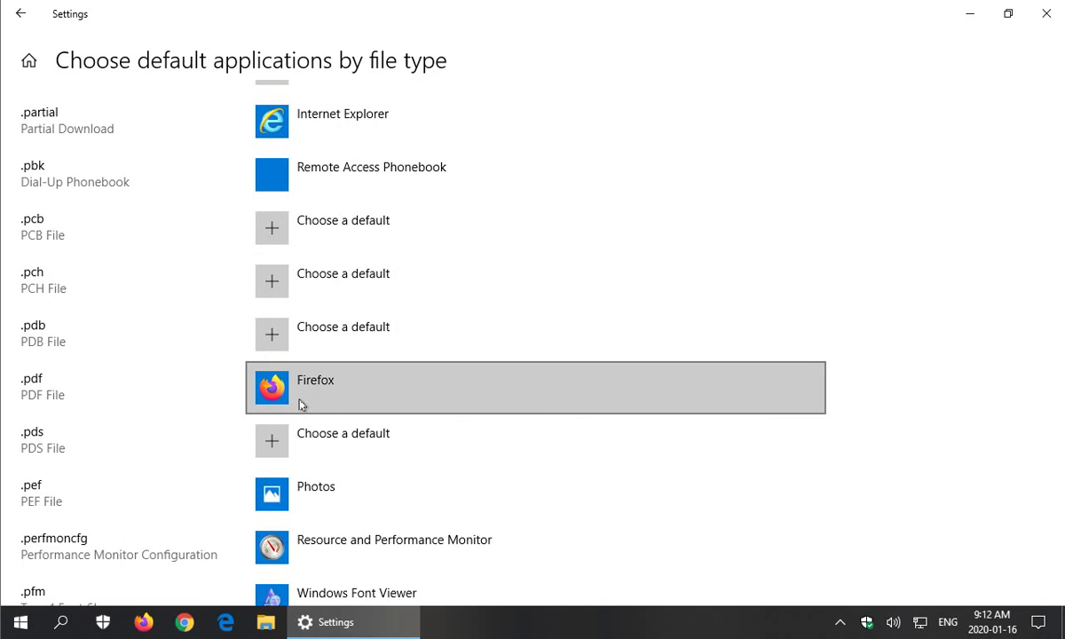
left_click(1047, 14)
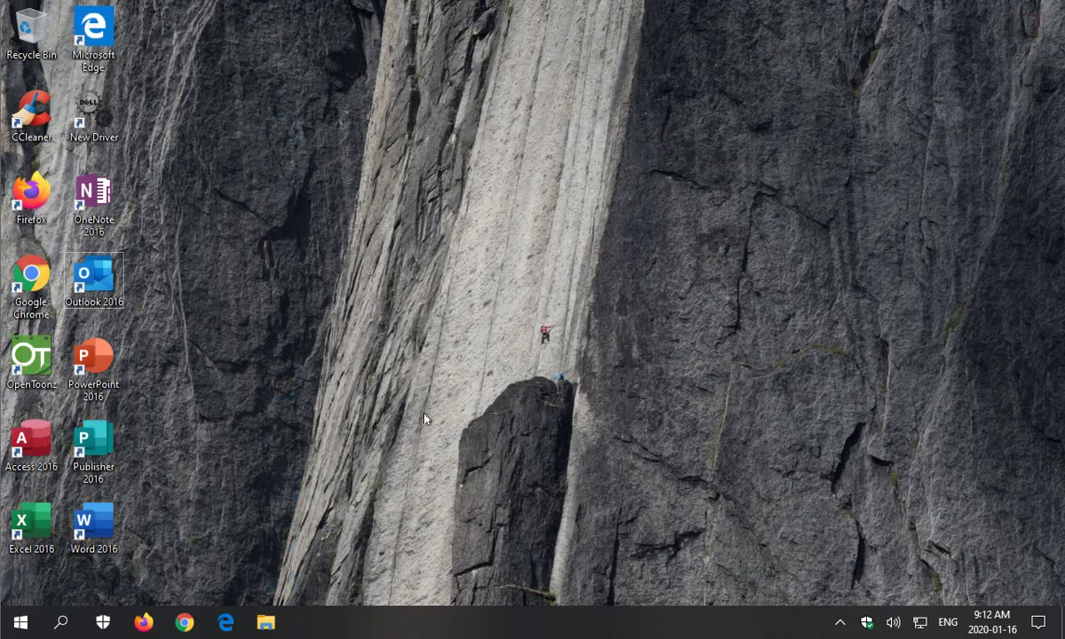